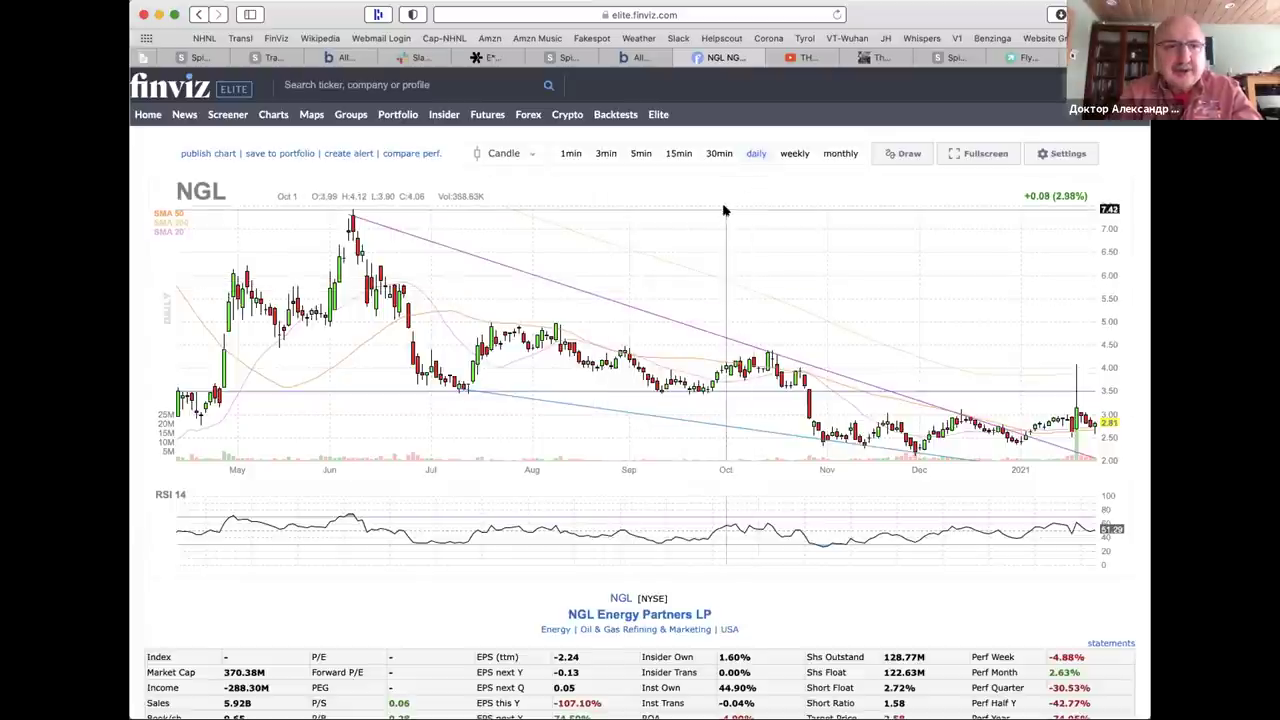
Examine NGL's daily chart and fundamentals table on Finviz, and glance at Barchart's All US Exchanges 1-Month New Highs list.
scroll(725, 210, down, 2)
scroll(725, 210, down, 2)
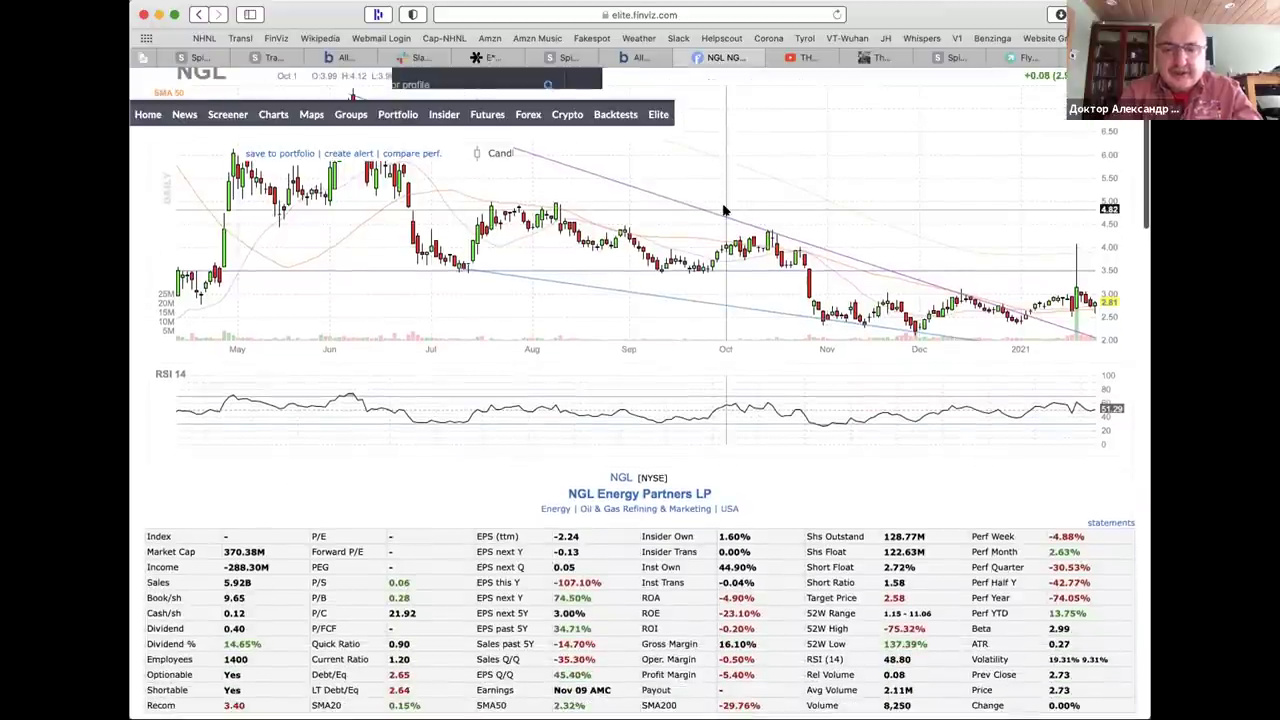
scroll(725, 210, down, 1)
scroll(725, 210, up, 4)
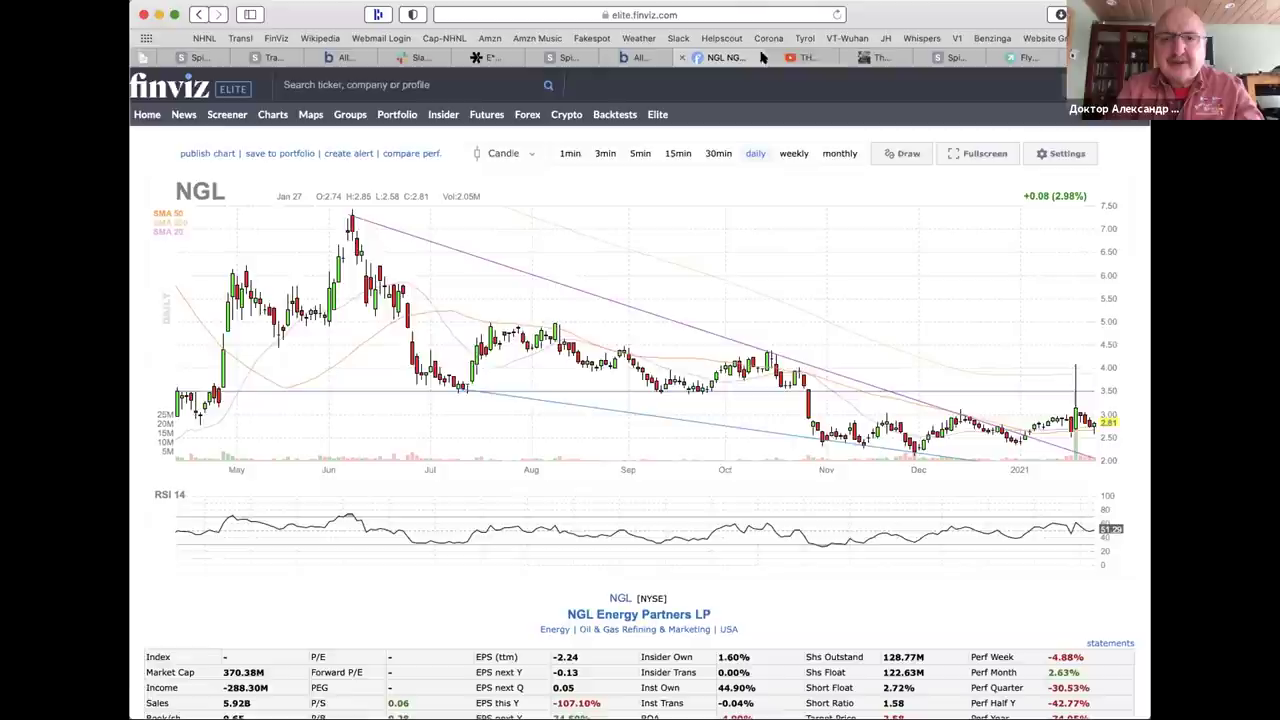
click(636, 57)
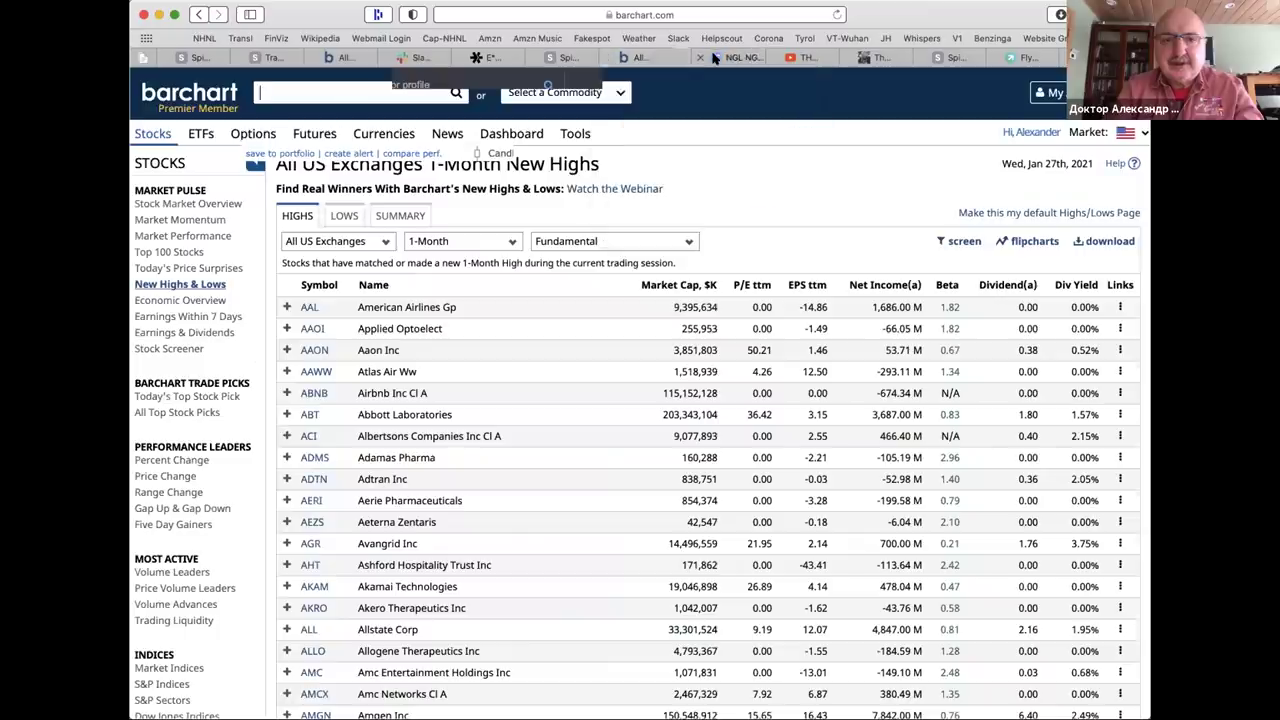
click(725, 57)
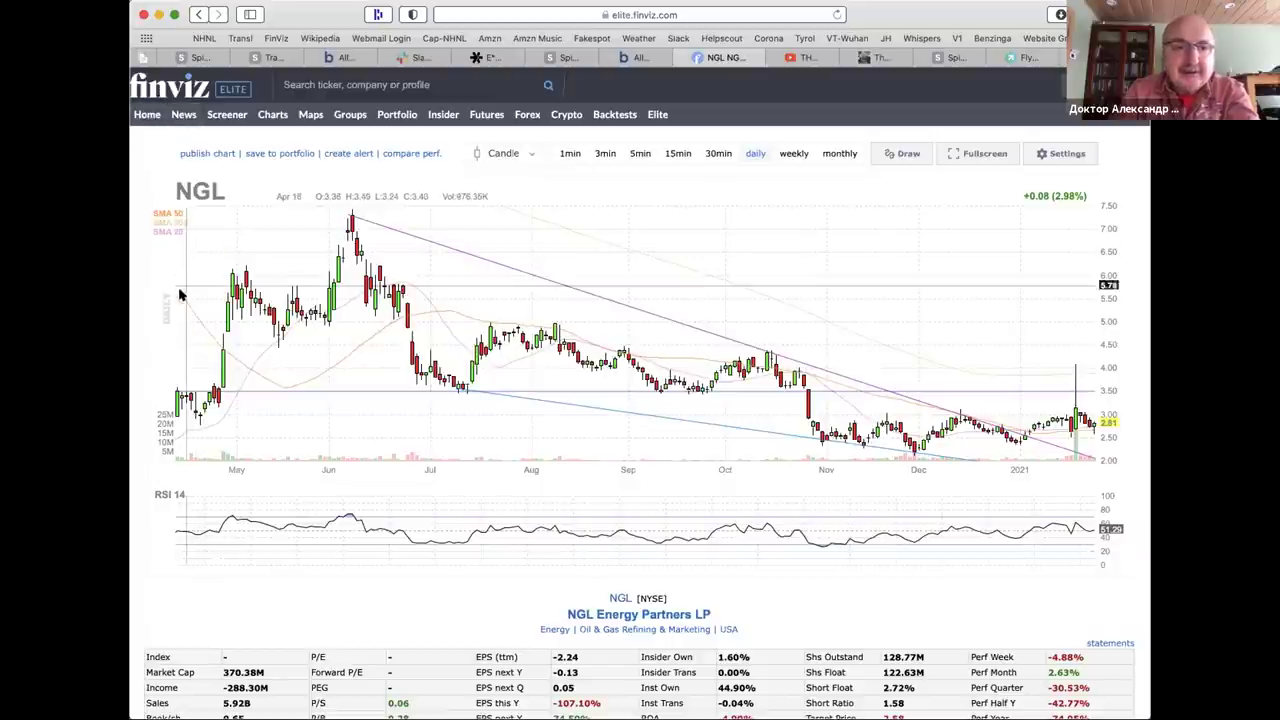
scroll(173, 297, down, 2)
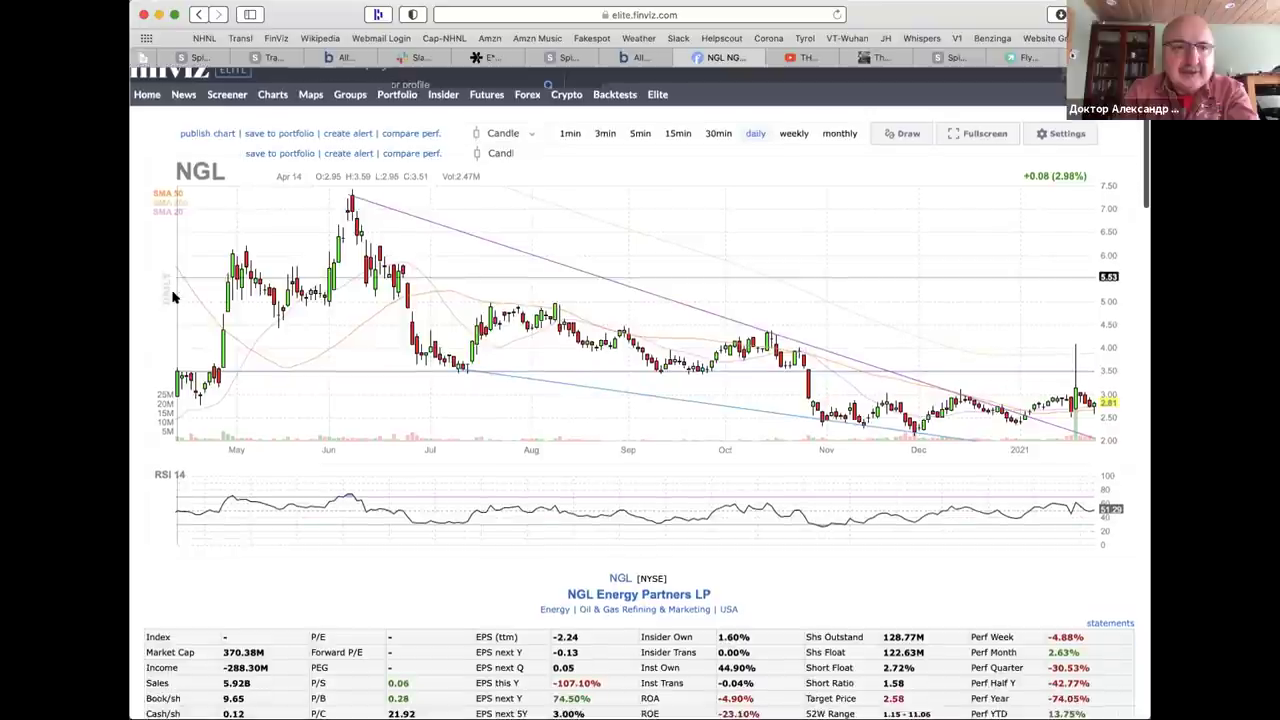
scroll(173, 297, down, 5)
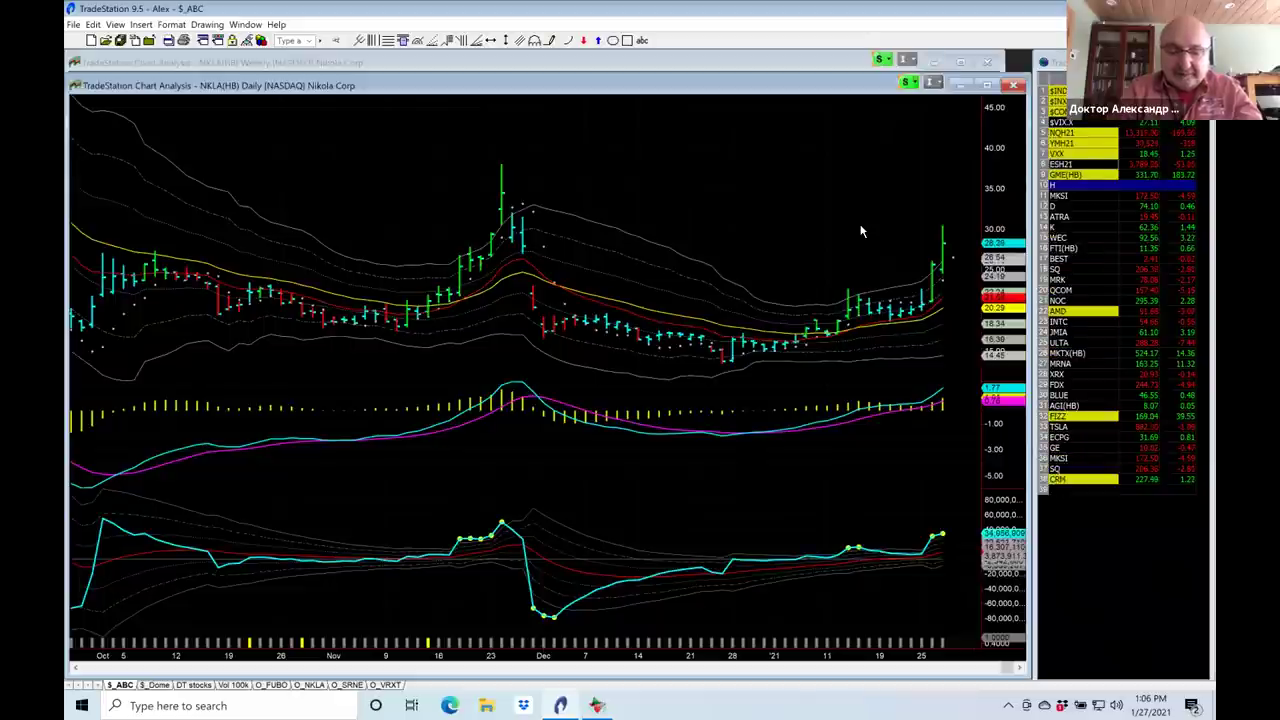
In TradeStation, load VRTX into the daily chart and bring its weekly chart to the front.
text(vrtx)
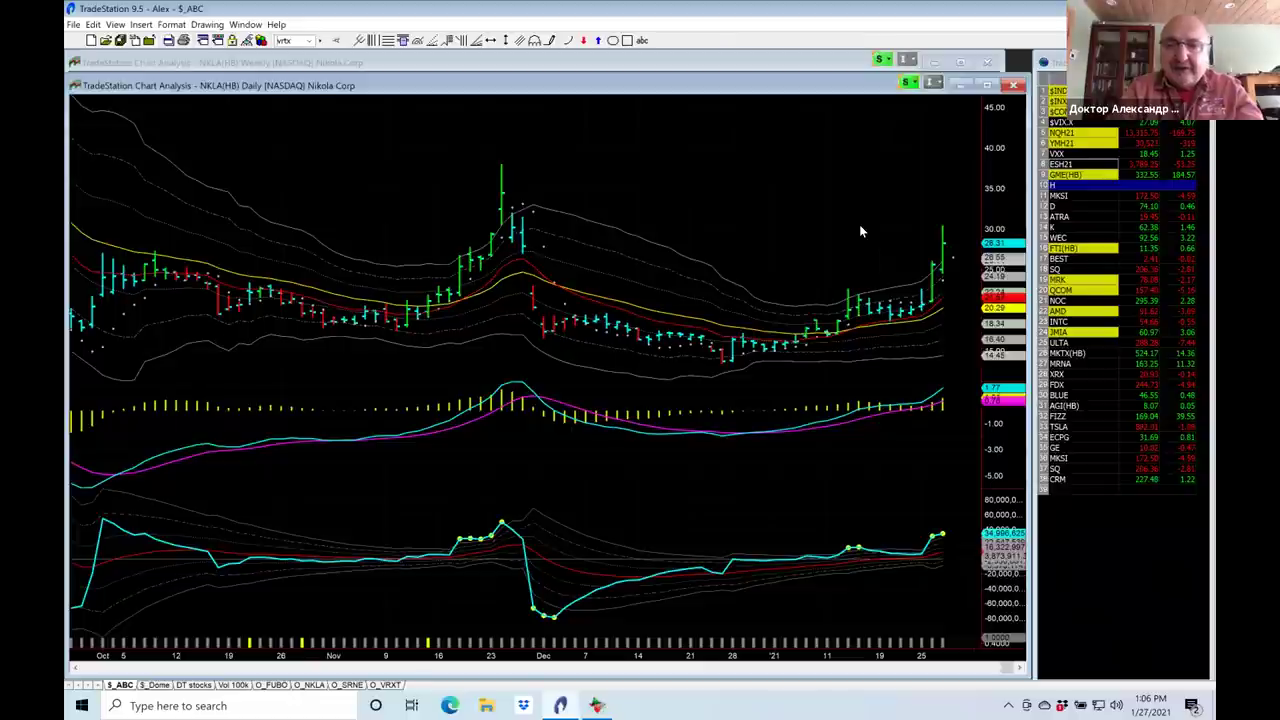
key(Return)
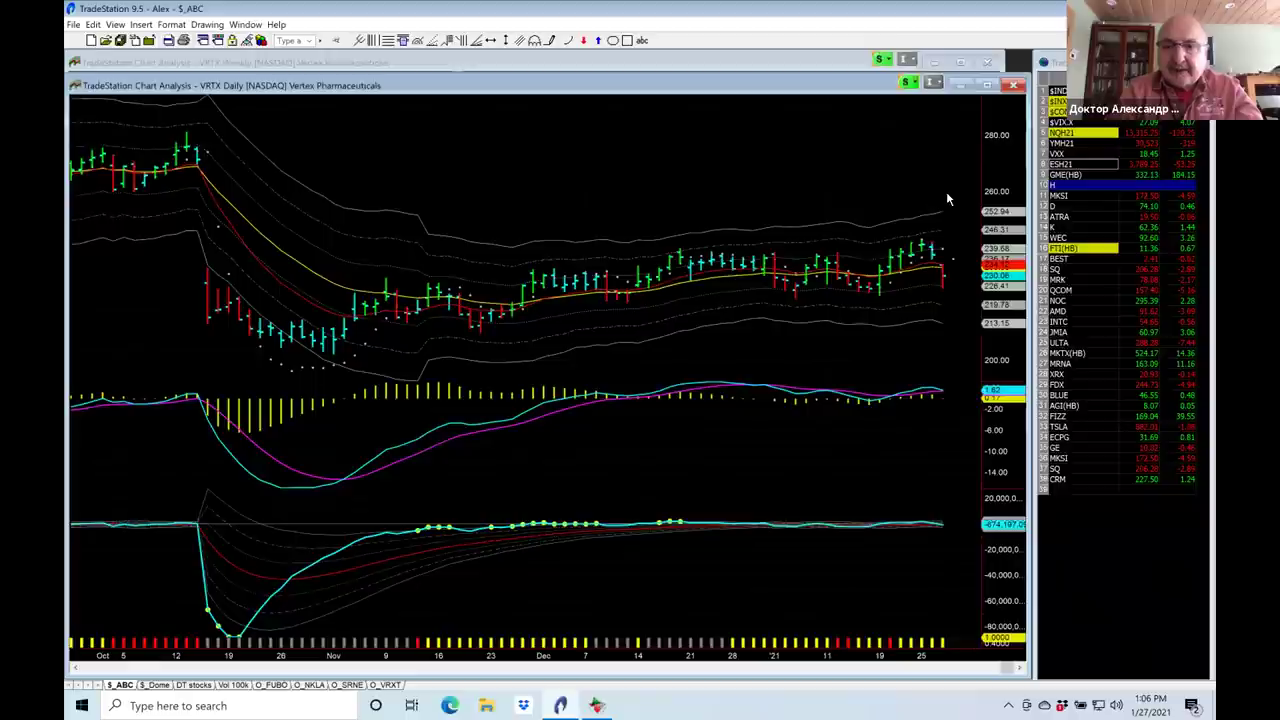
click(843, 64)
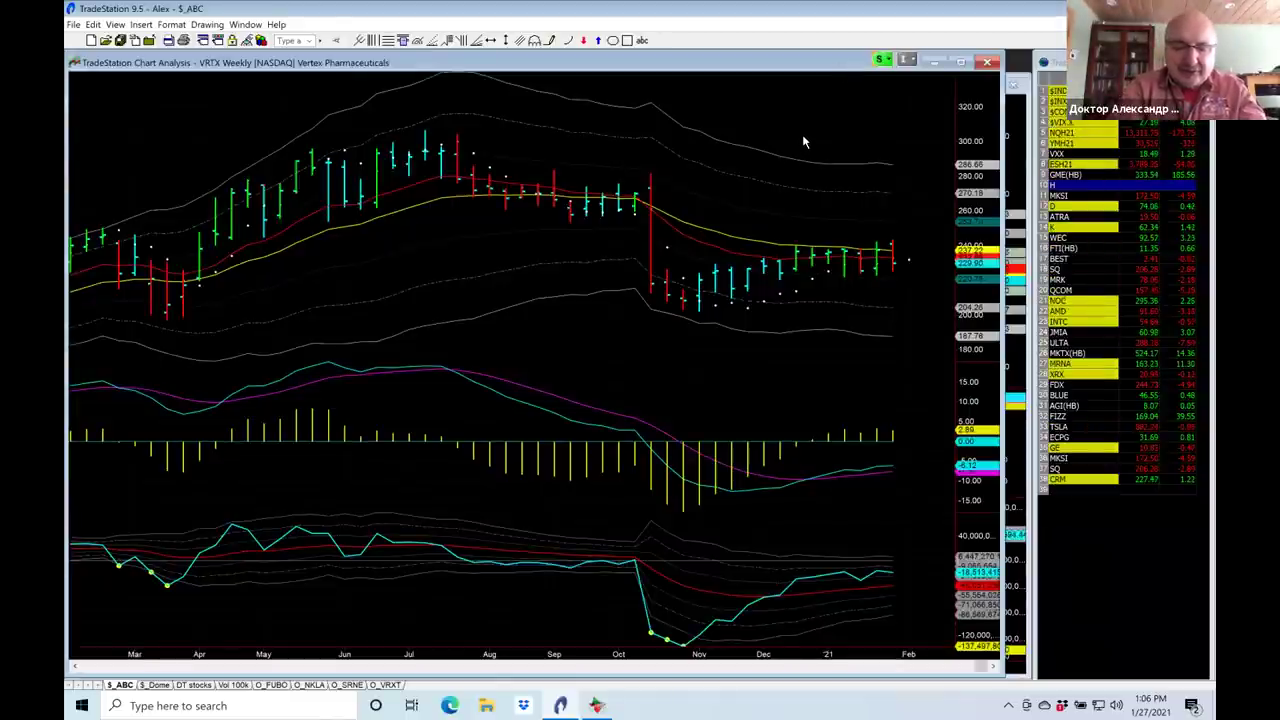
Load GME into the weekly chart and bring its daily chart to the front.
text(me)
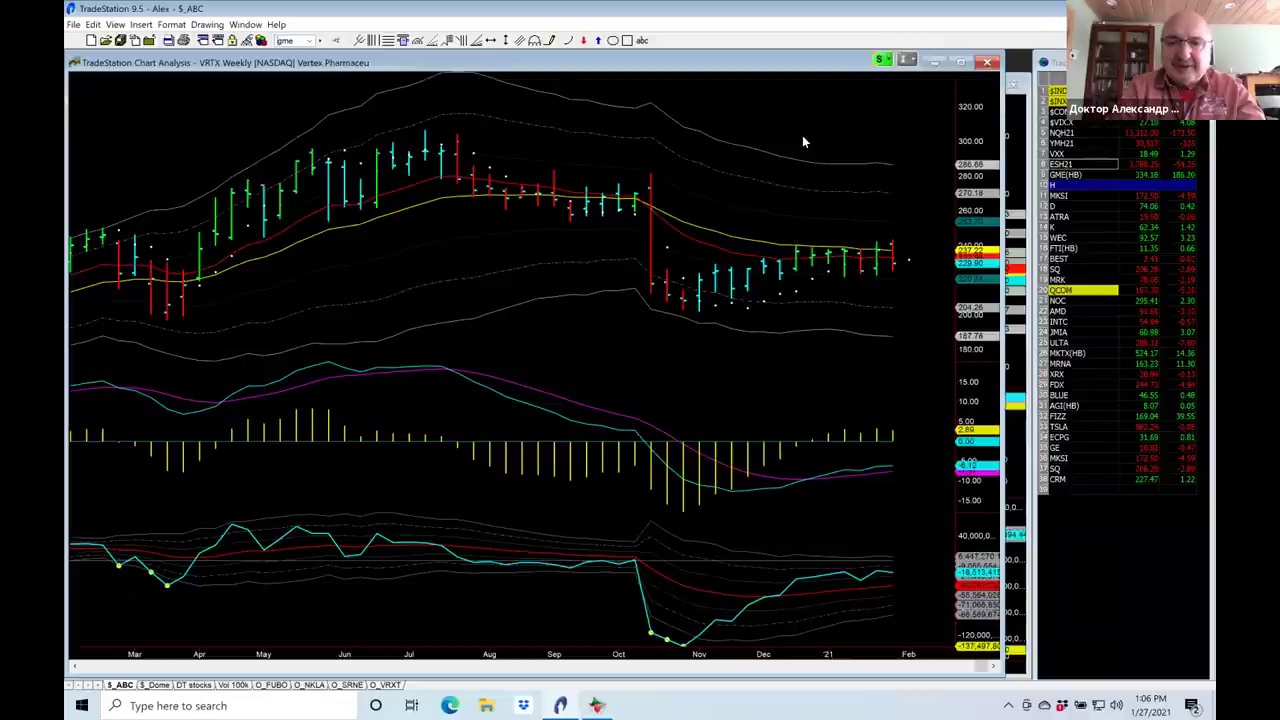
key(Return)
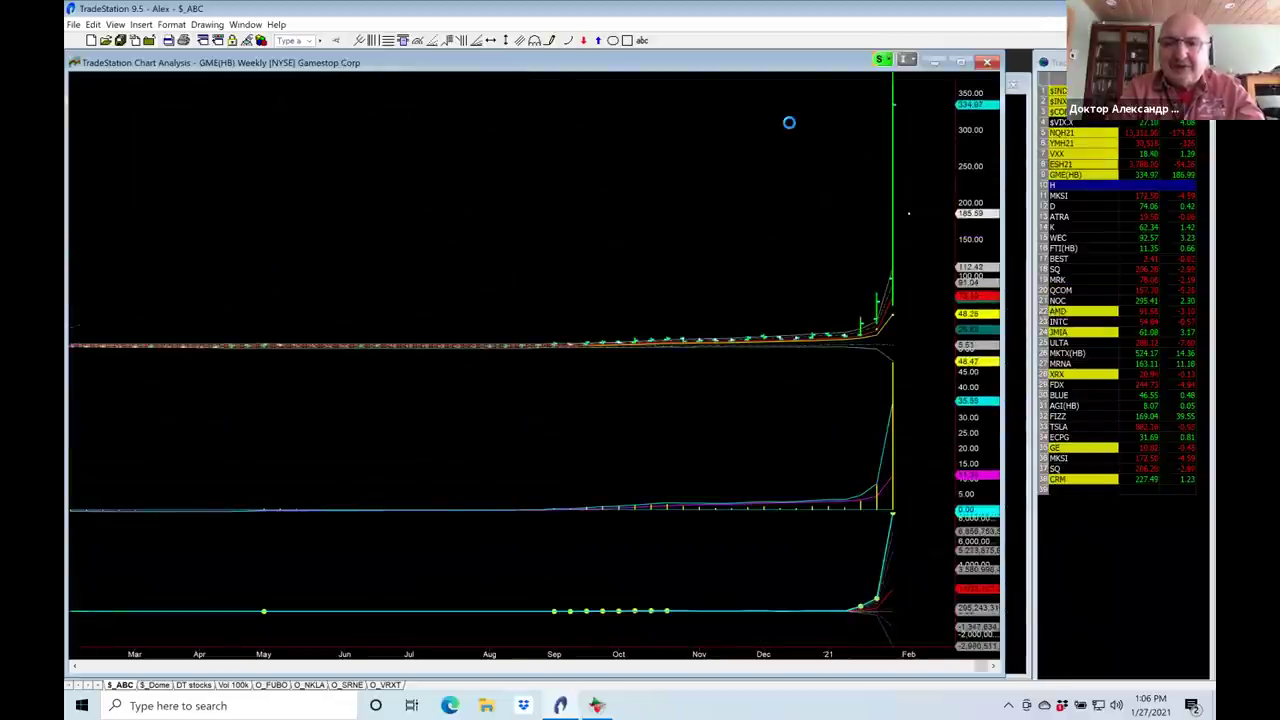
click(1017, 166)
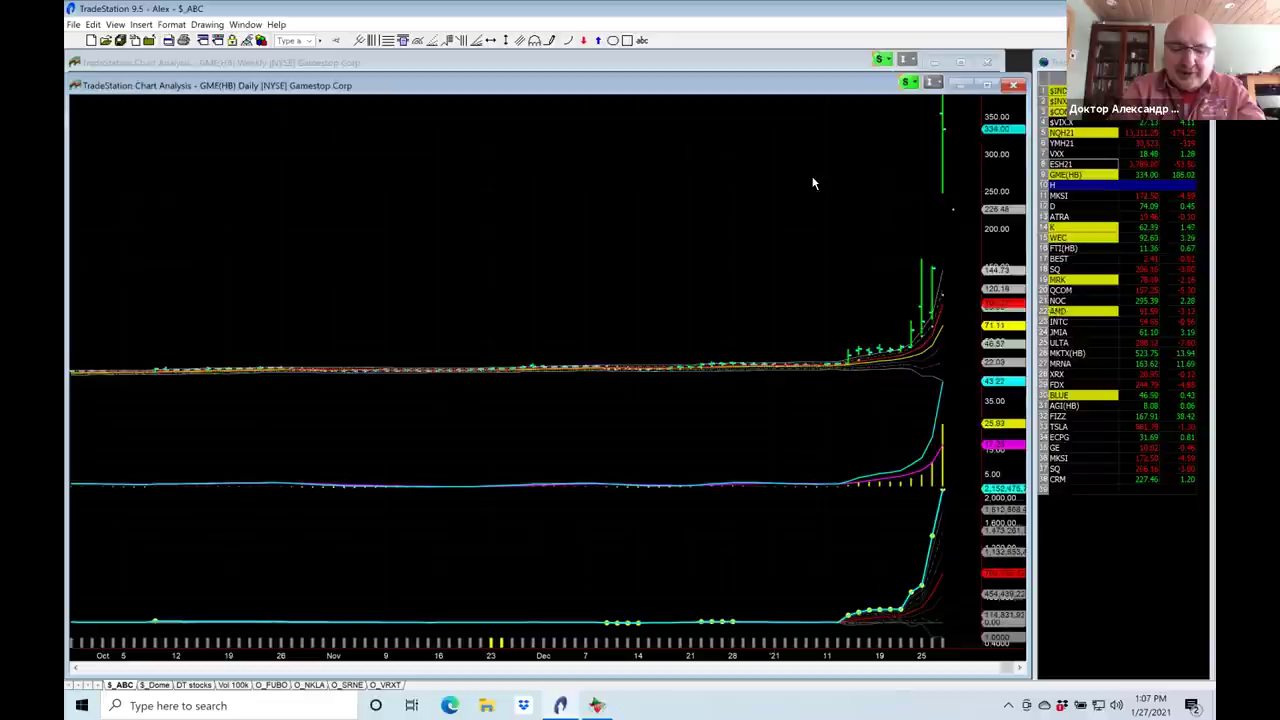
Load NKLA into the daily chart.
text(nkla)
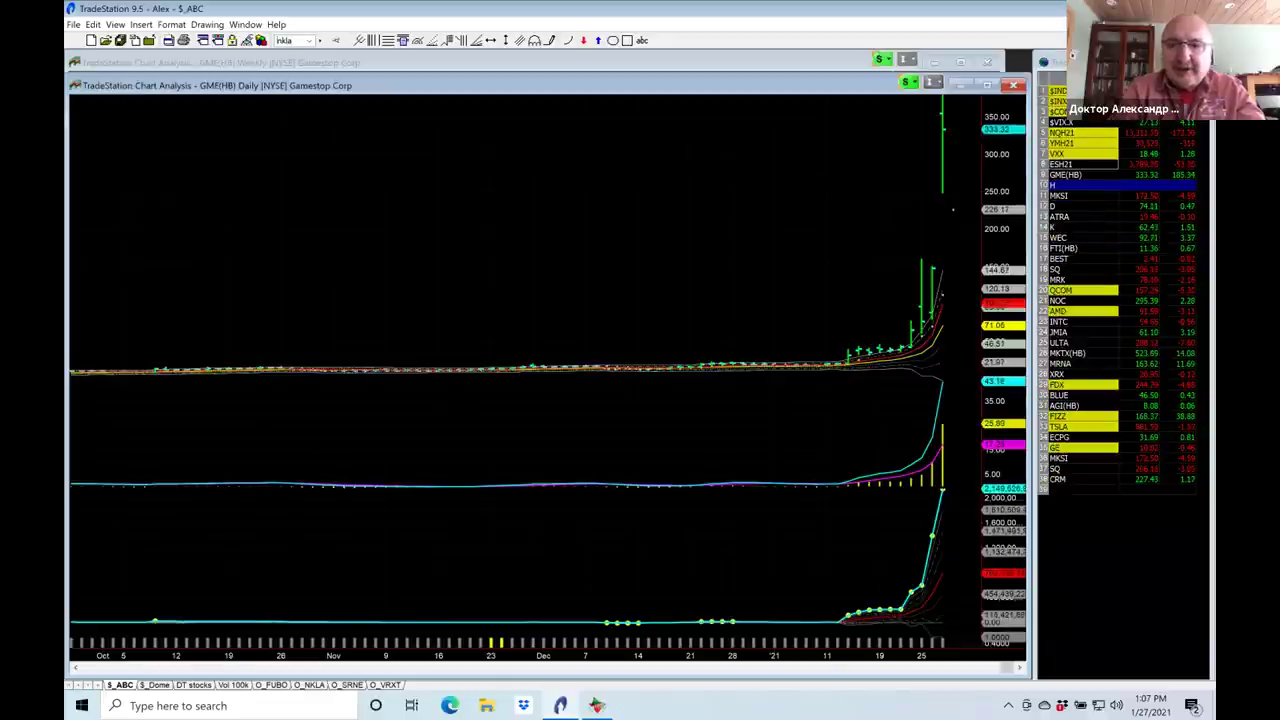
key(Return)
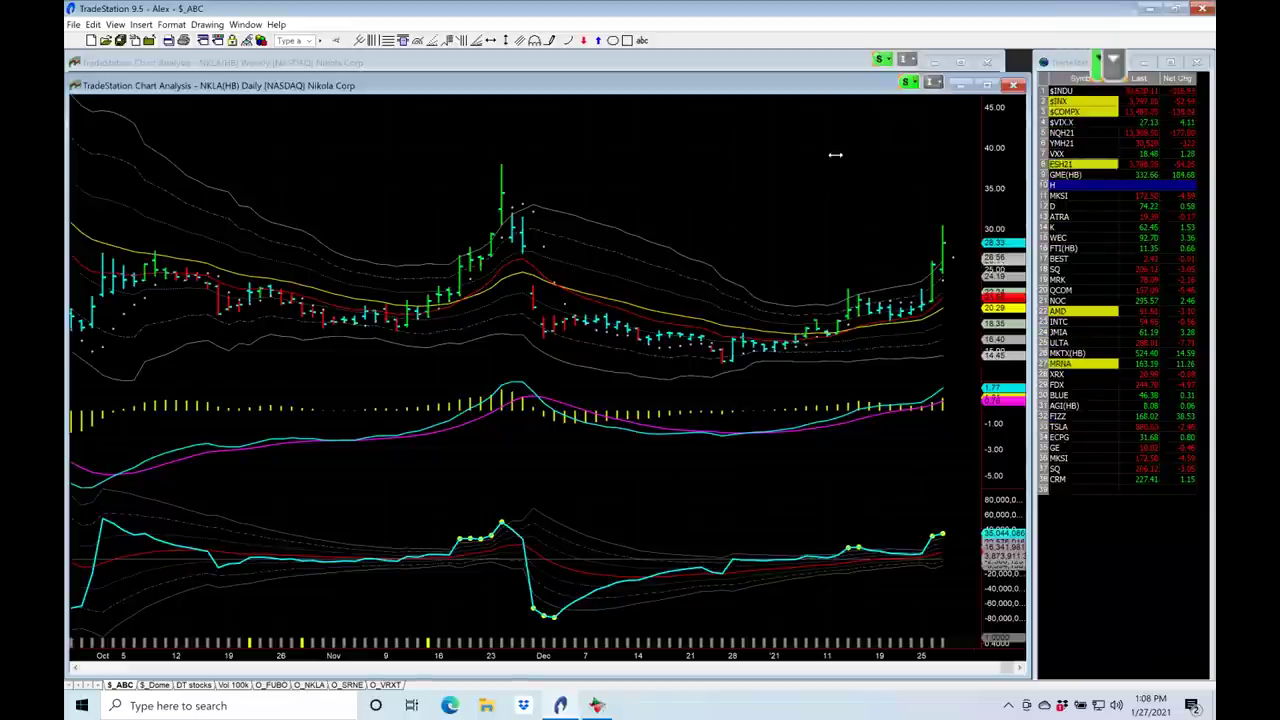
Chart Dominion Energy (D) from the watchlist and compress the weekly chart's bar spacing to show history back to spring 2019.
click(1143, 193)
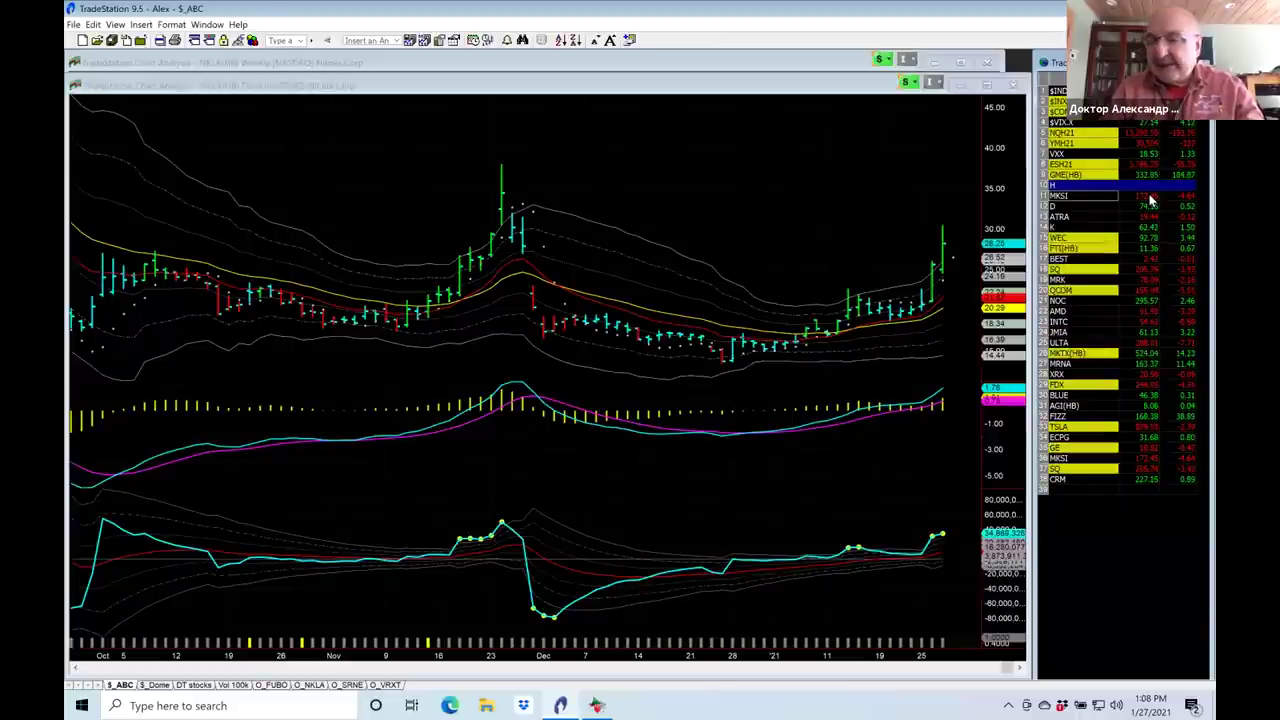
click(1143, 189)
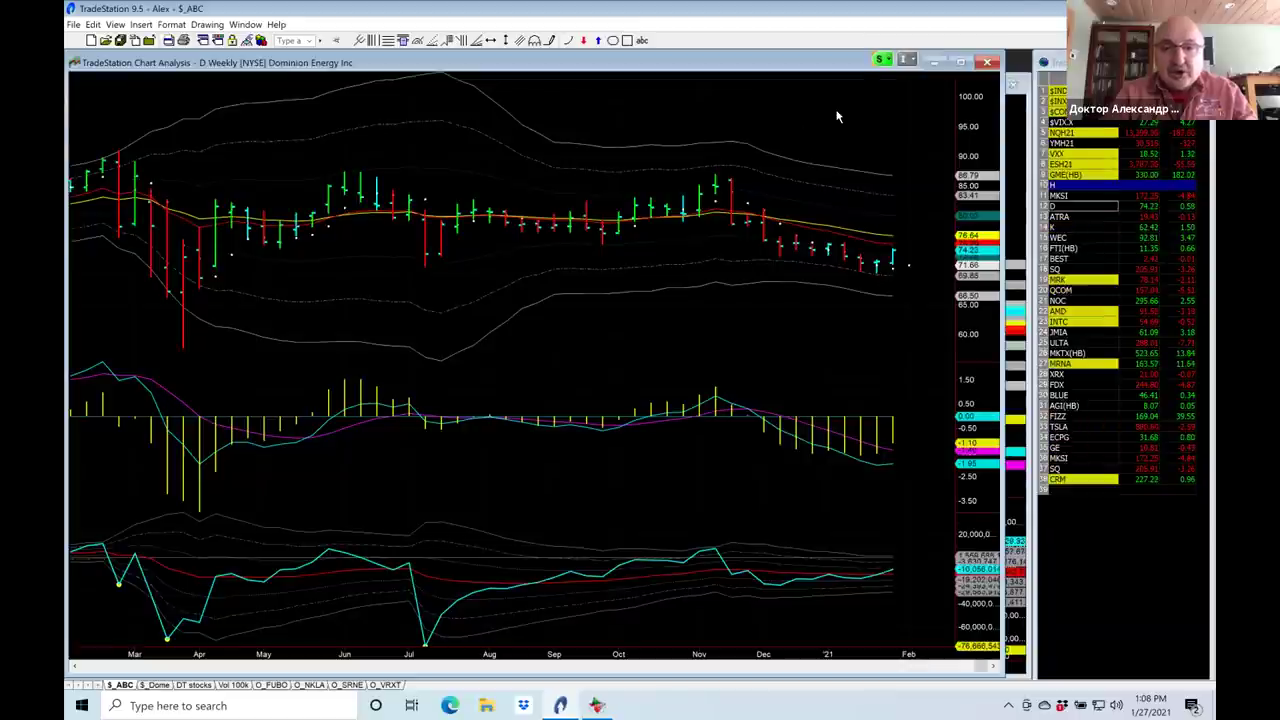
key(Down)
key(Down)
key(Down)
key(Down)
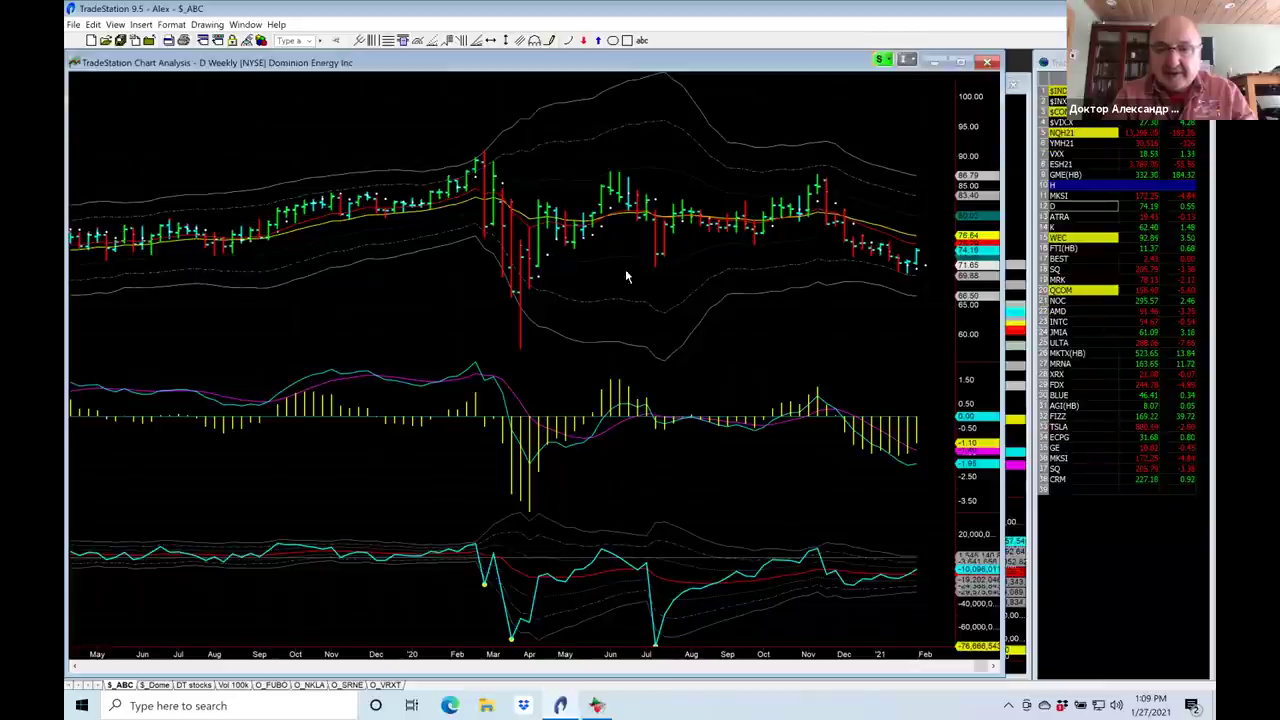
Inspect the early-June 2020 and most recent bars on D's weekly chart, and bring up its daily chart.
mouse_move(613, 271)
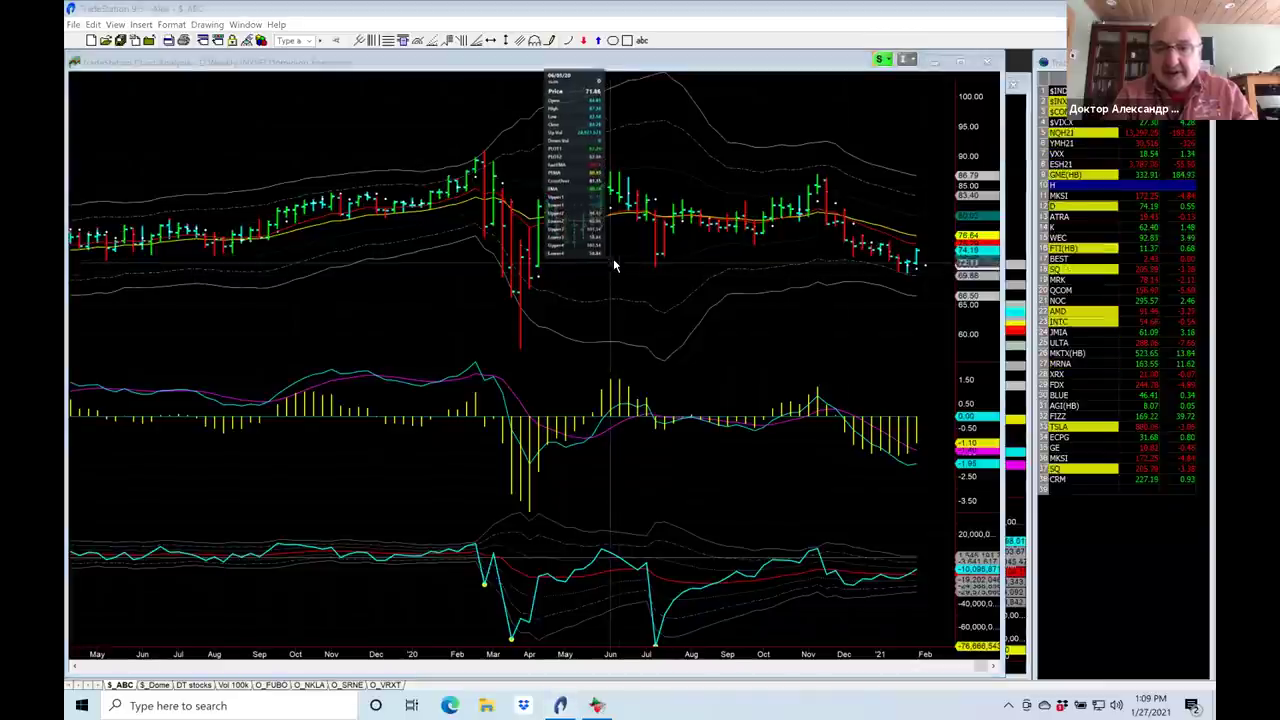
click(925, 262)
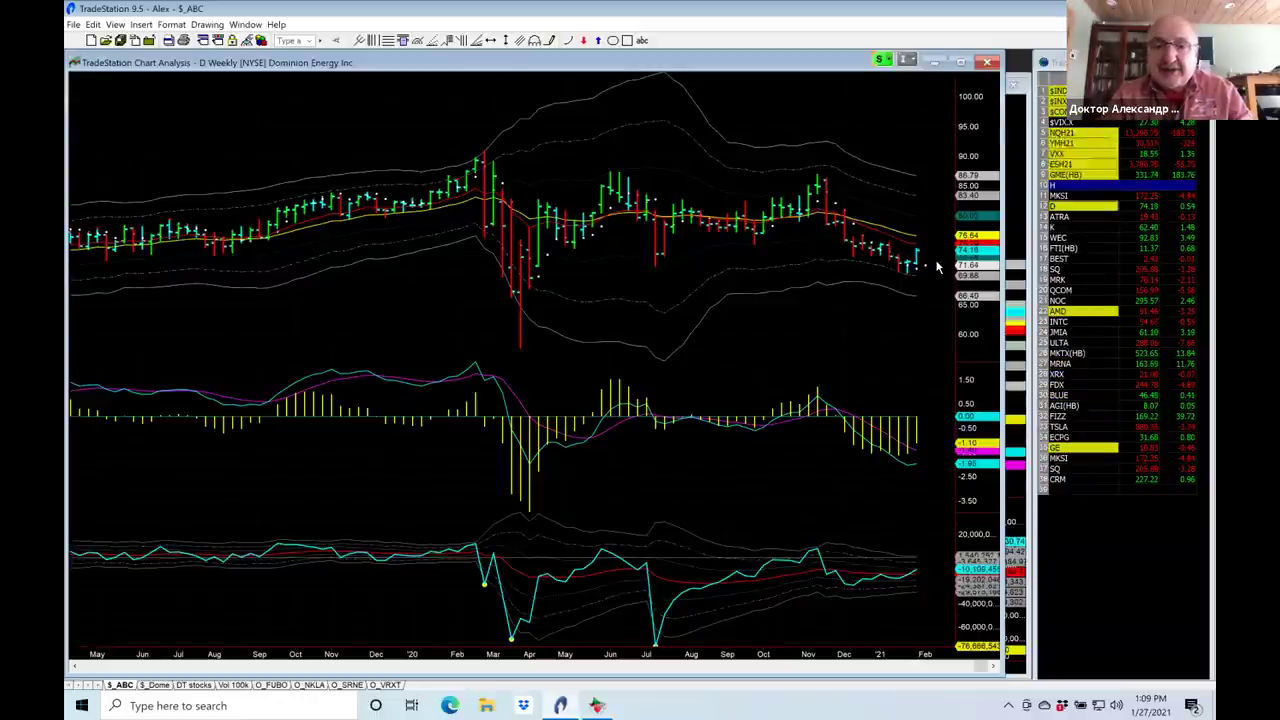
double_click(1070, 206)
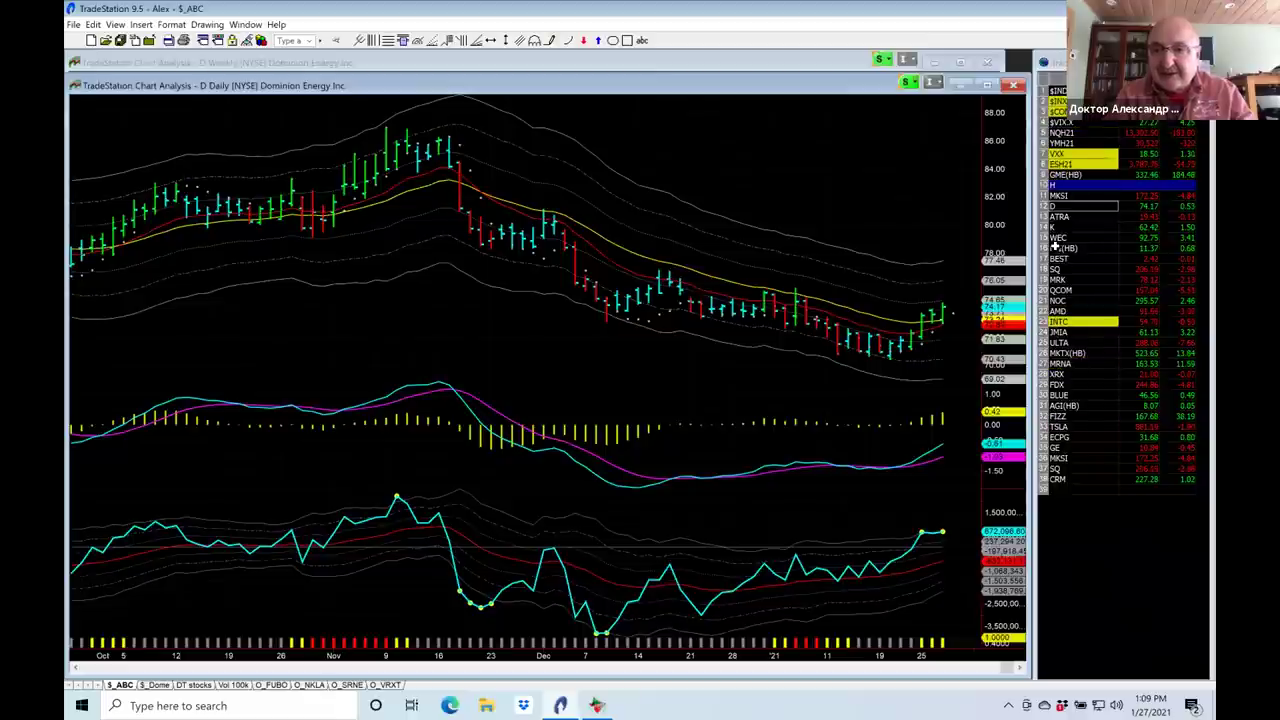
Chart ATRA from the watchlist, bring its weekly chart to the front and inspect the latest week's bar data.
click(1049, 206)
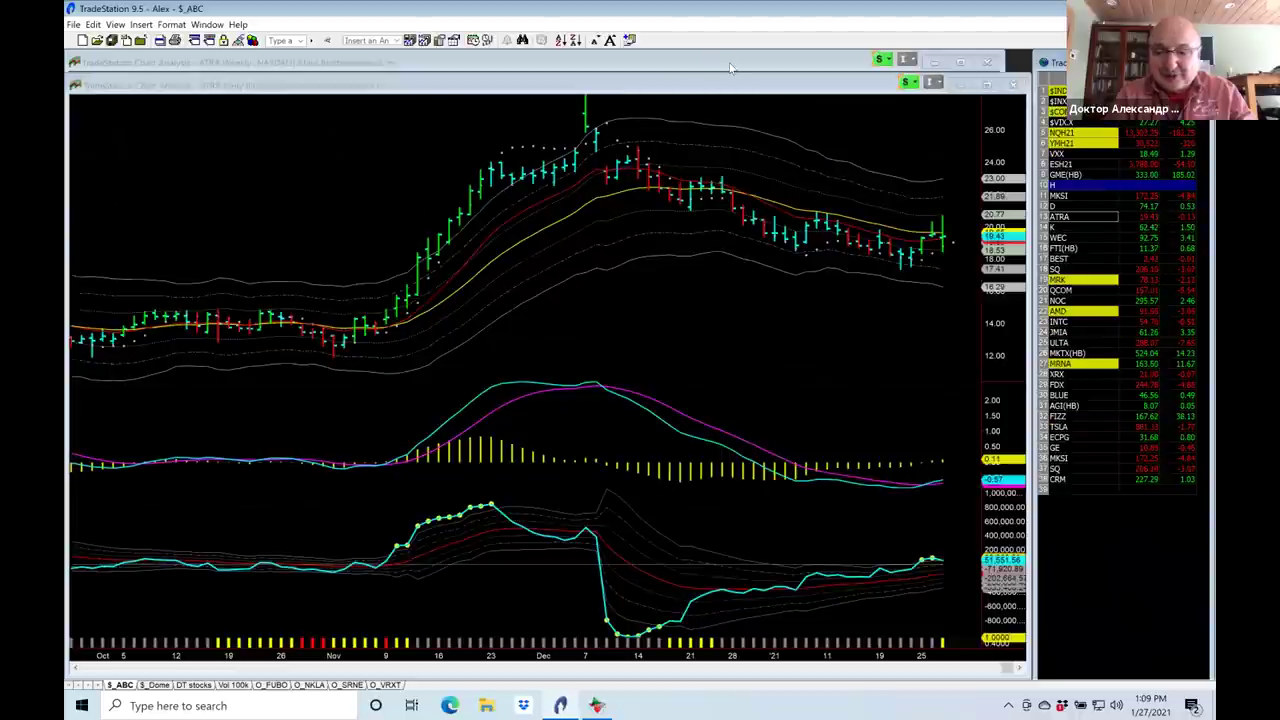
click(731, 67)
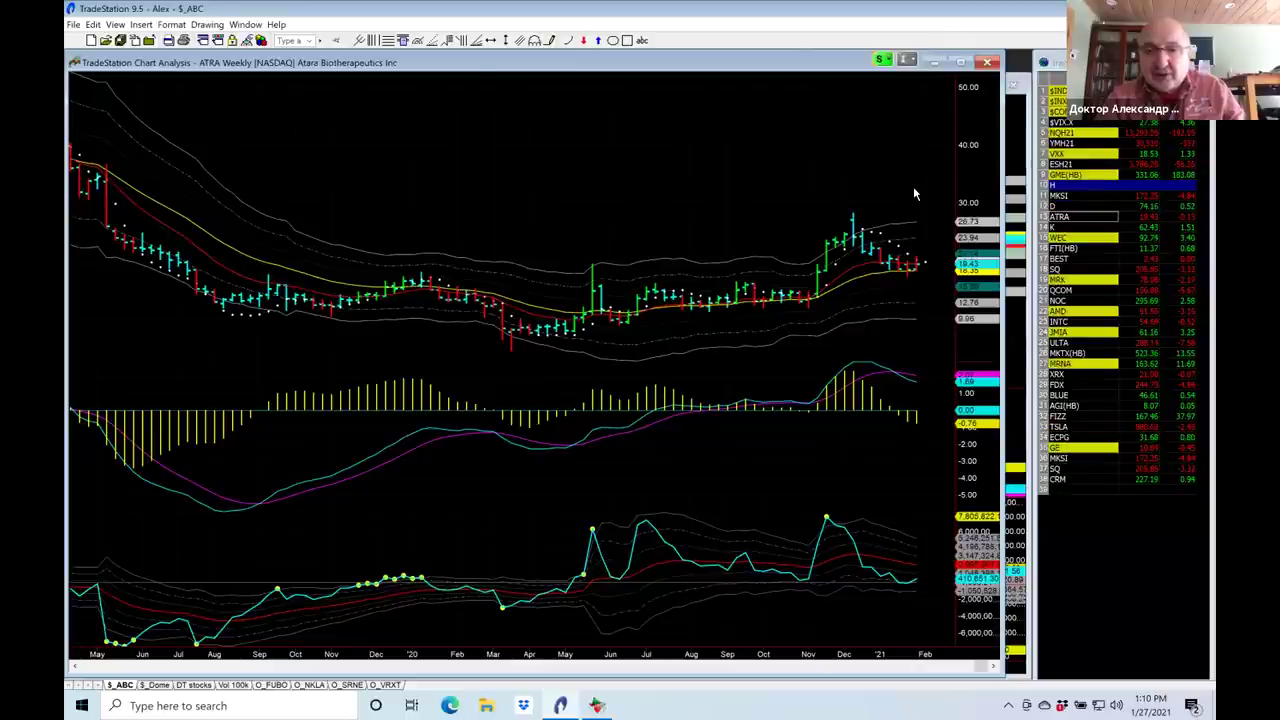
mouse_move(913, 188)
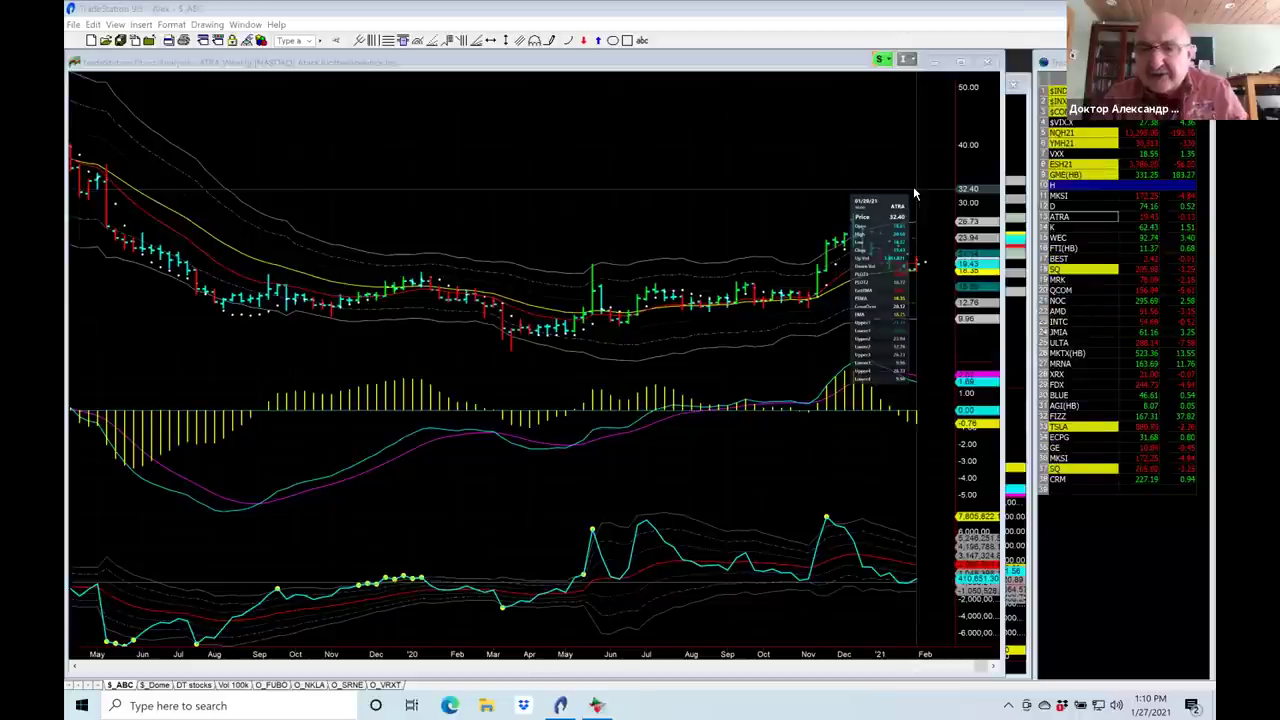
click(913, 192)
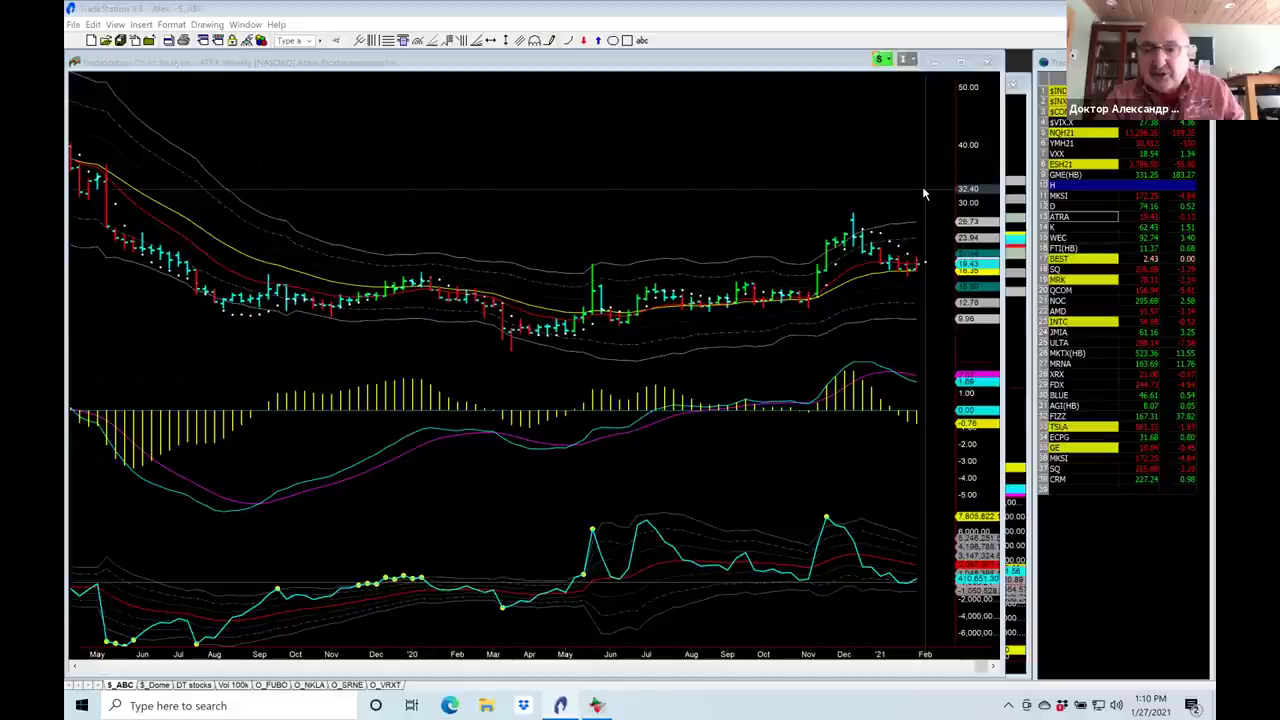
Bring ATRA's daily chart to the front and inspect the data of a late-December bar.
click(922, 186)
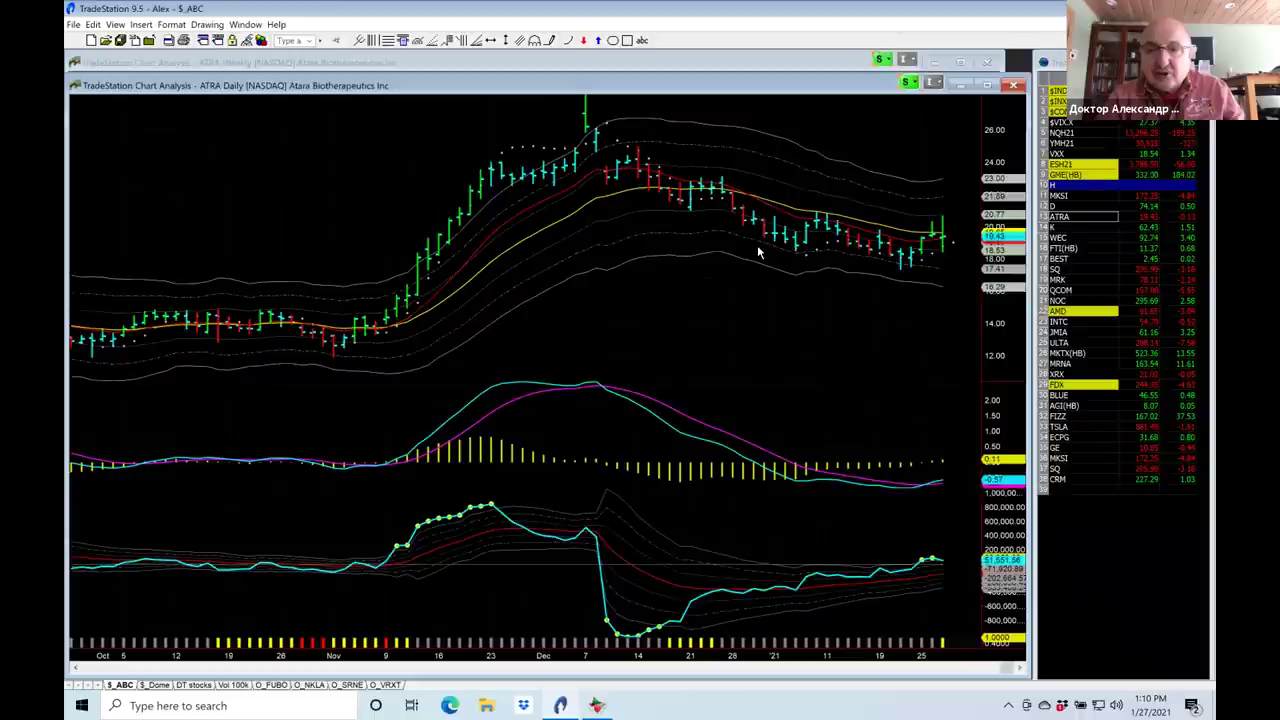
mouse_move(758, 255)
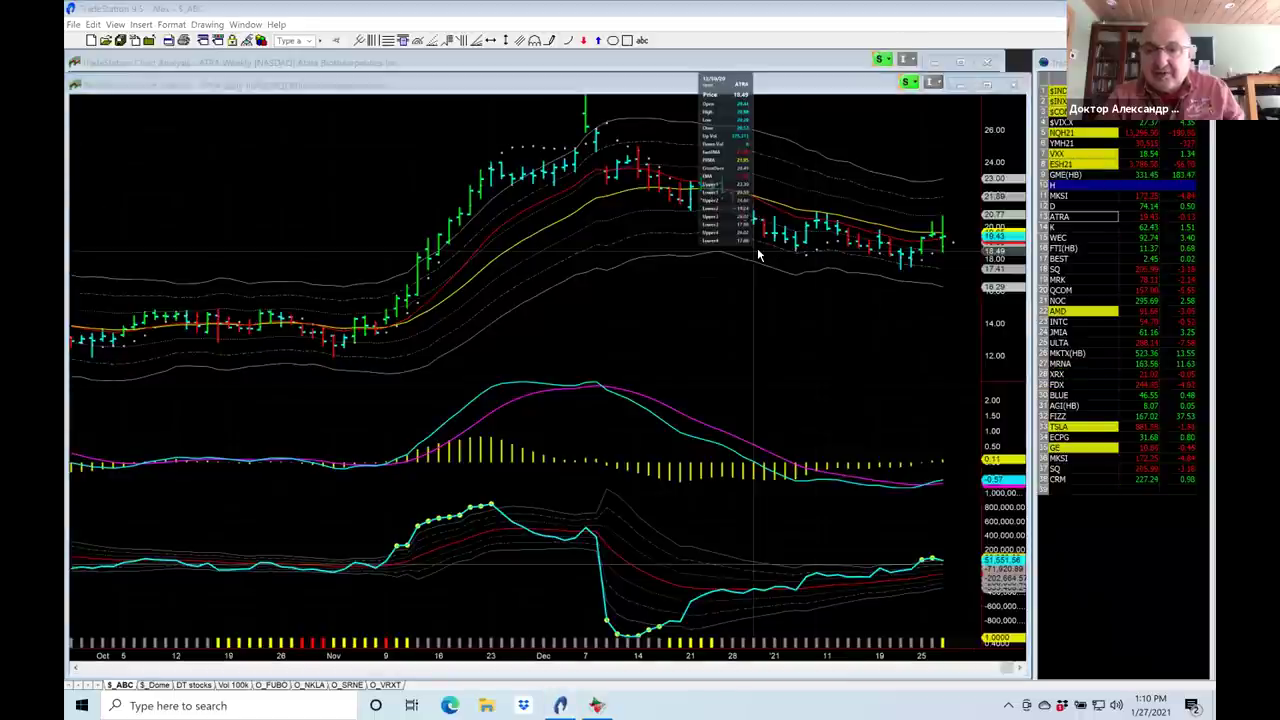
click(758, 255)
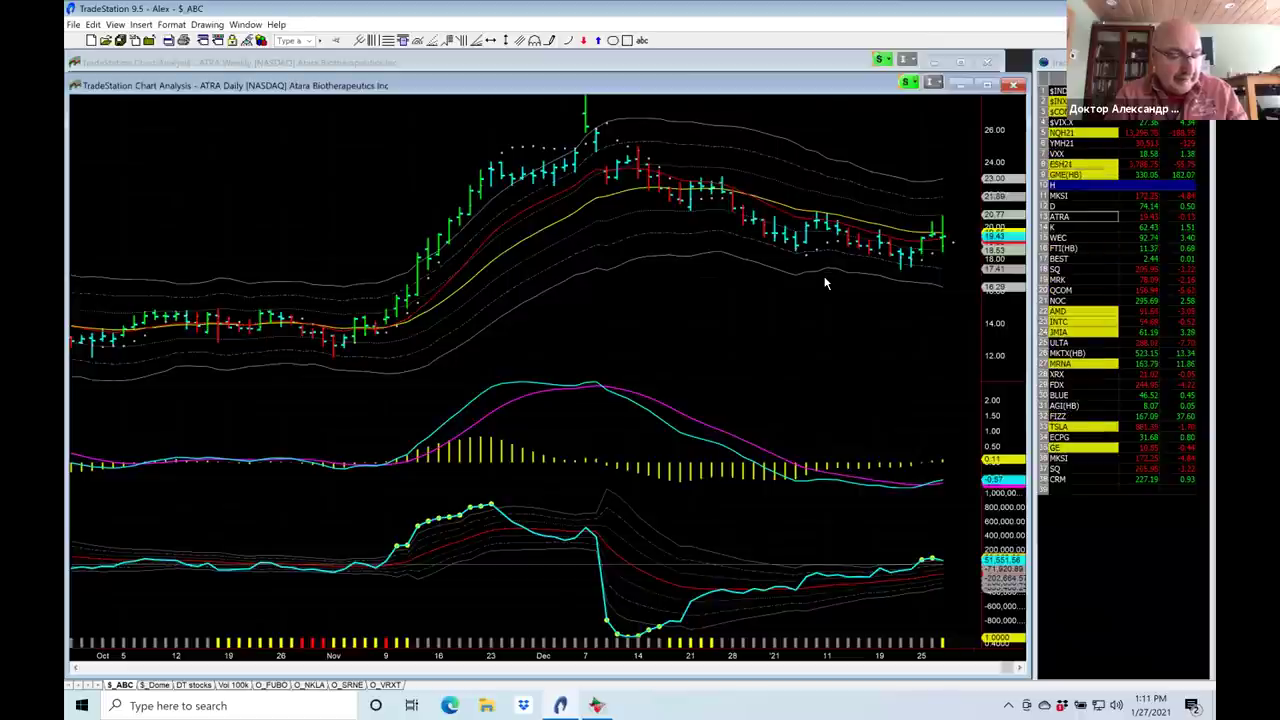
Return to the weekly chart and load K into it.
click(688, 57)
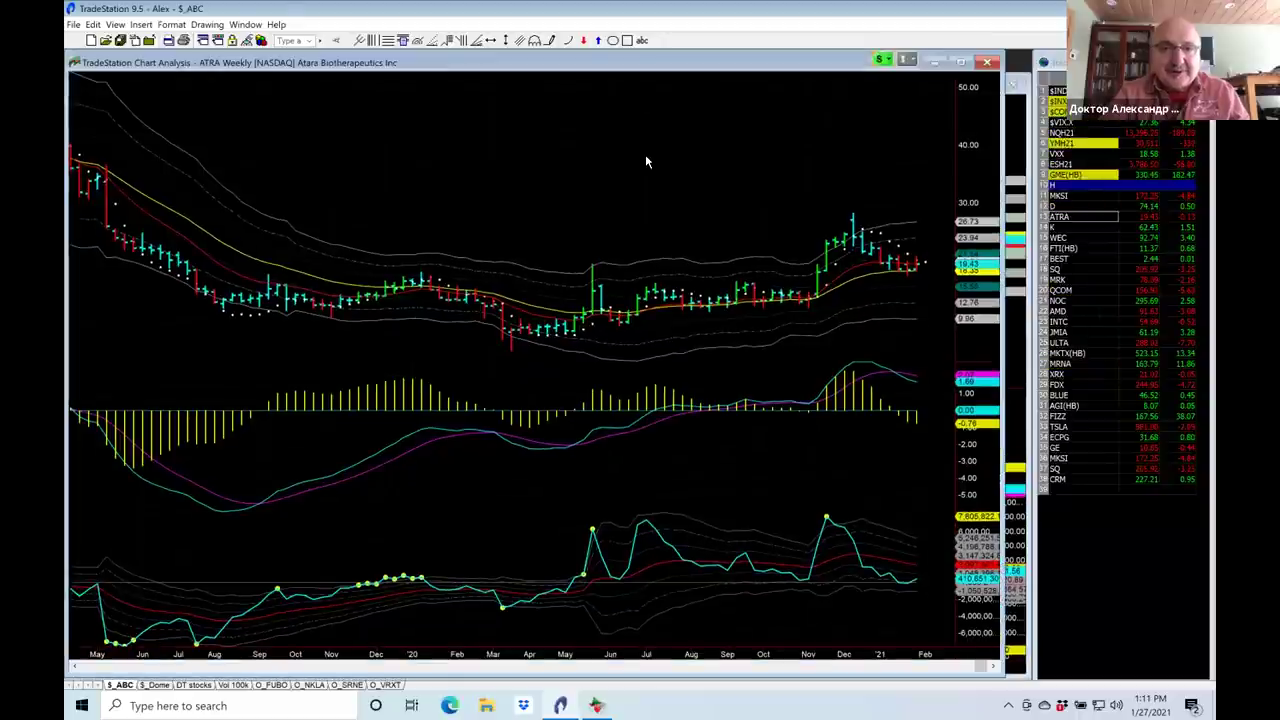
text(k)
key(Return)
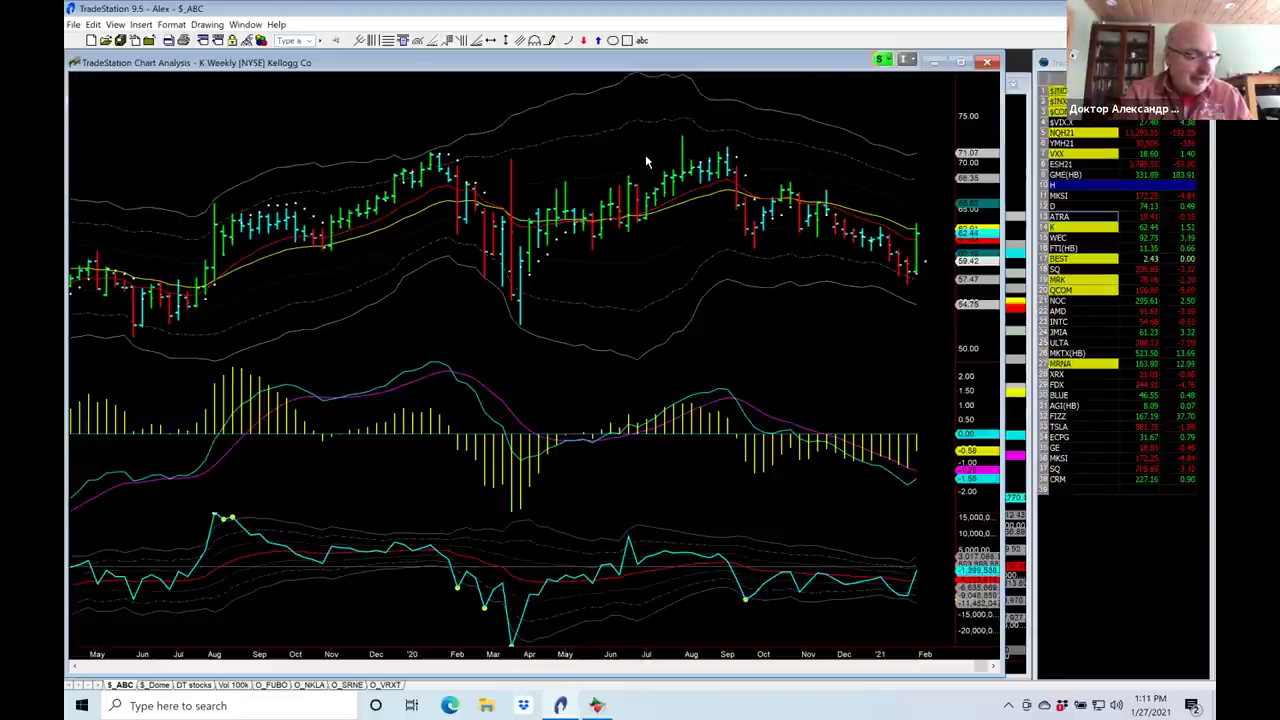
Load WEC into the weekly chart and bring its daily chart to the front.
text(wel)
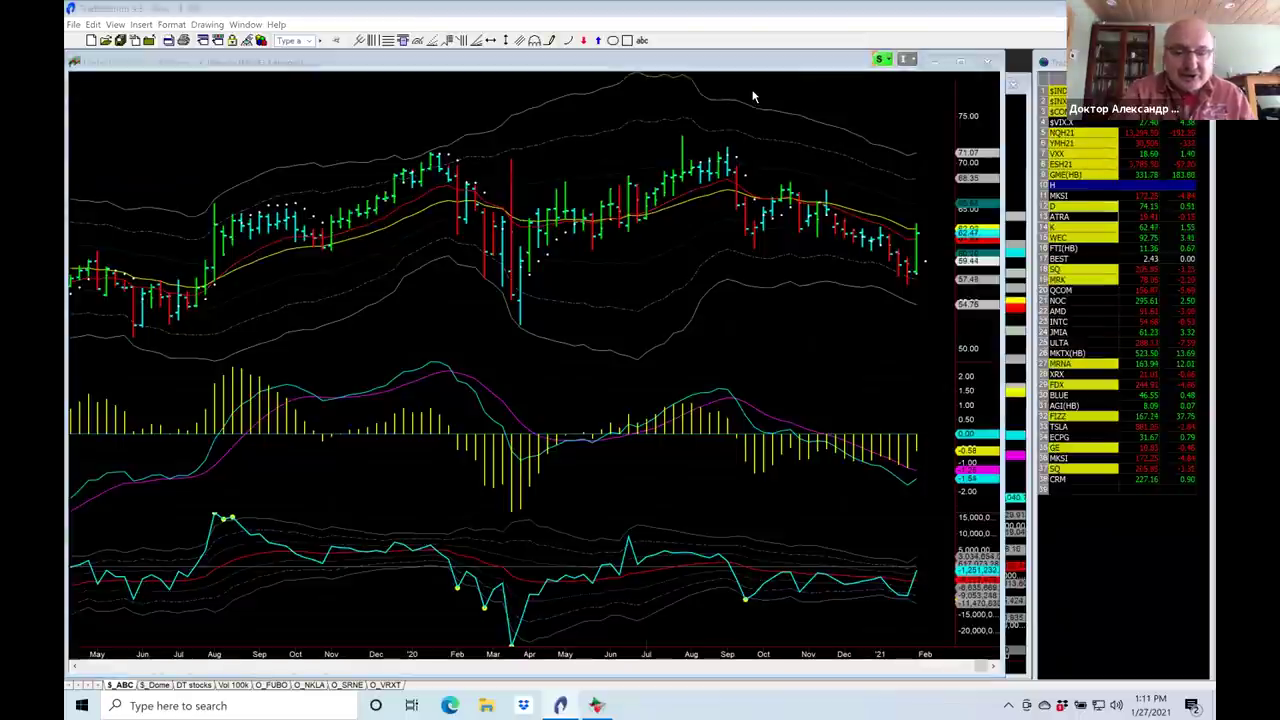
key(BackSpace)
text(c)
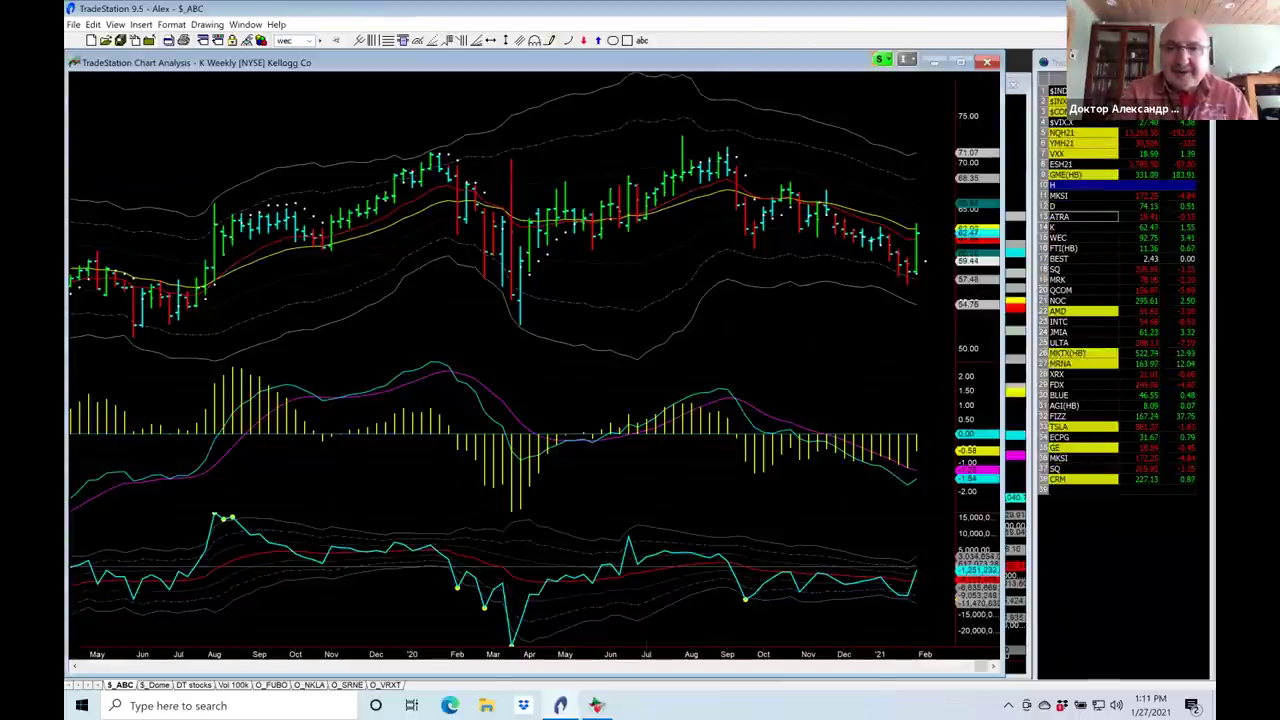
key(Return)
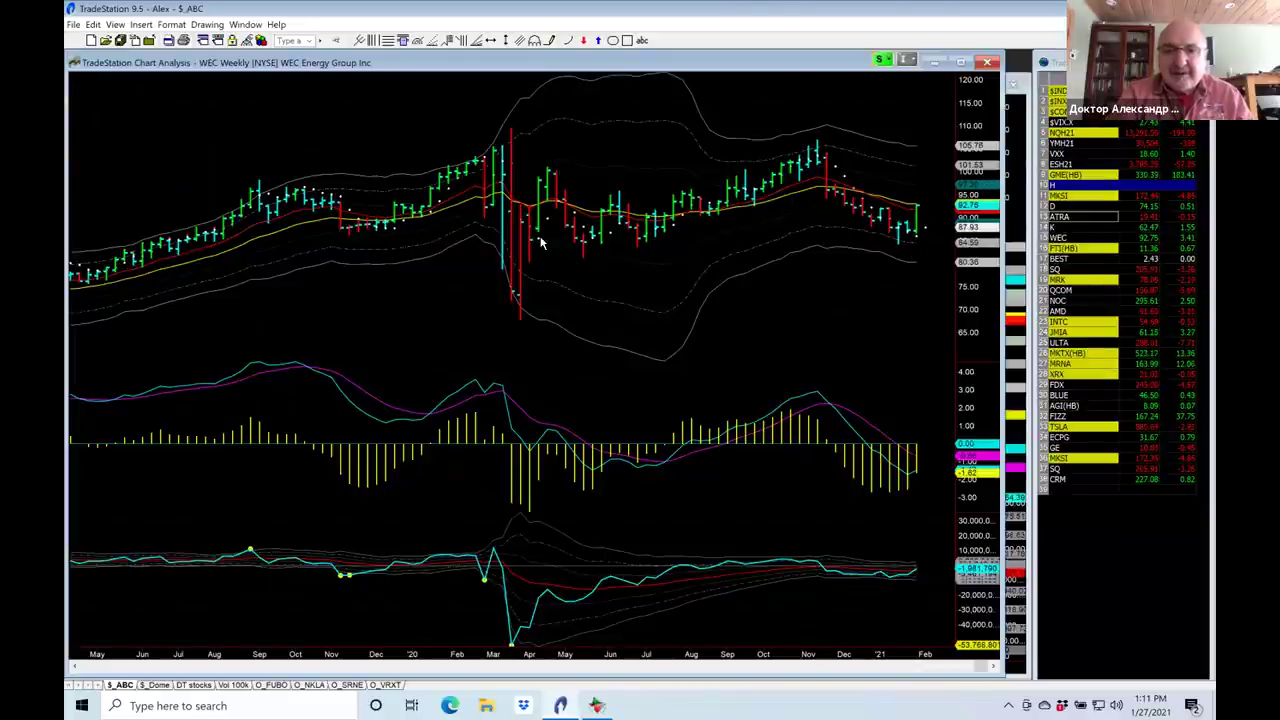
key(ctrl+Tab)
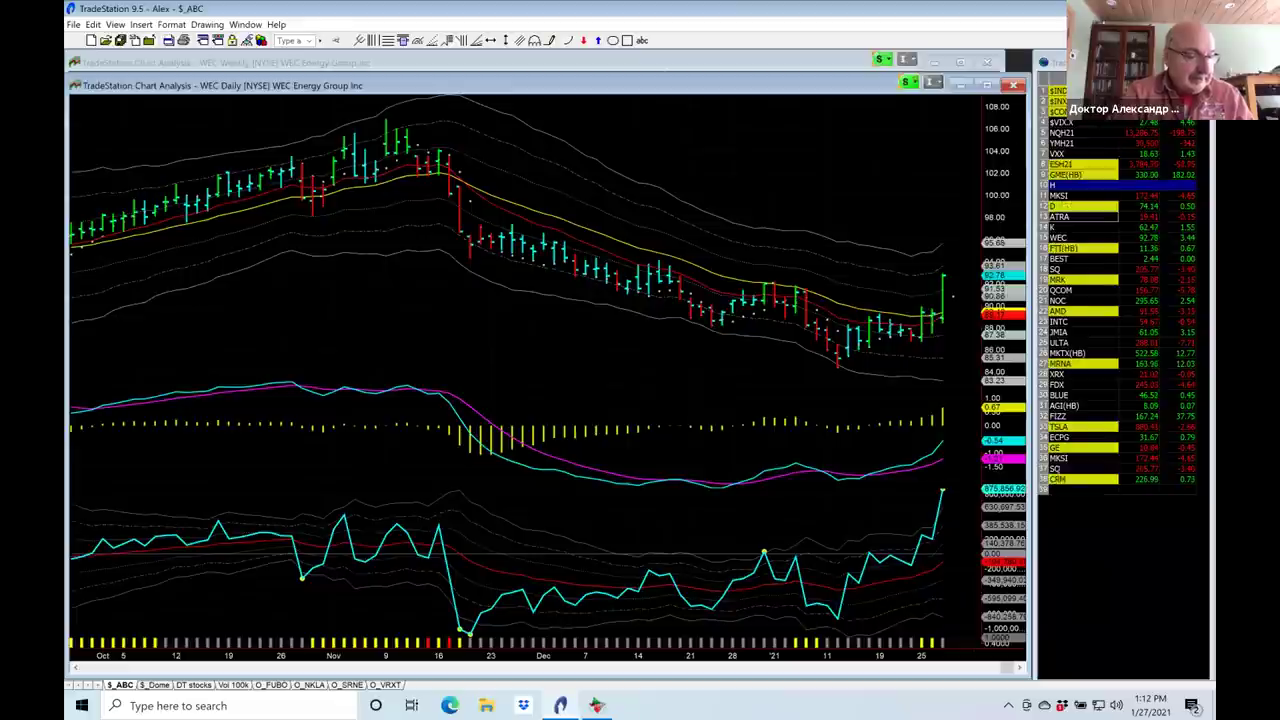
Return to the weekly chart, load FTI and show its daily chart.
click(703, 62)
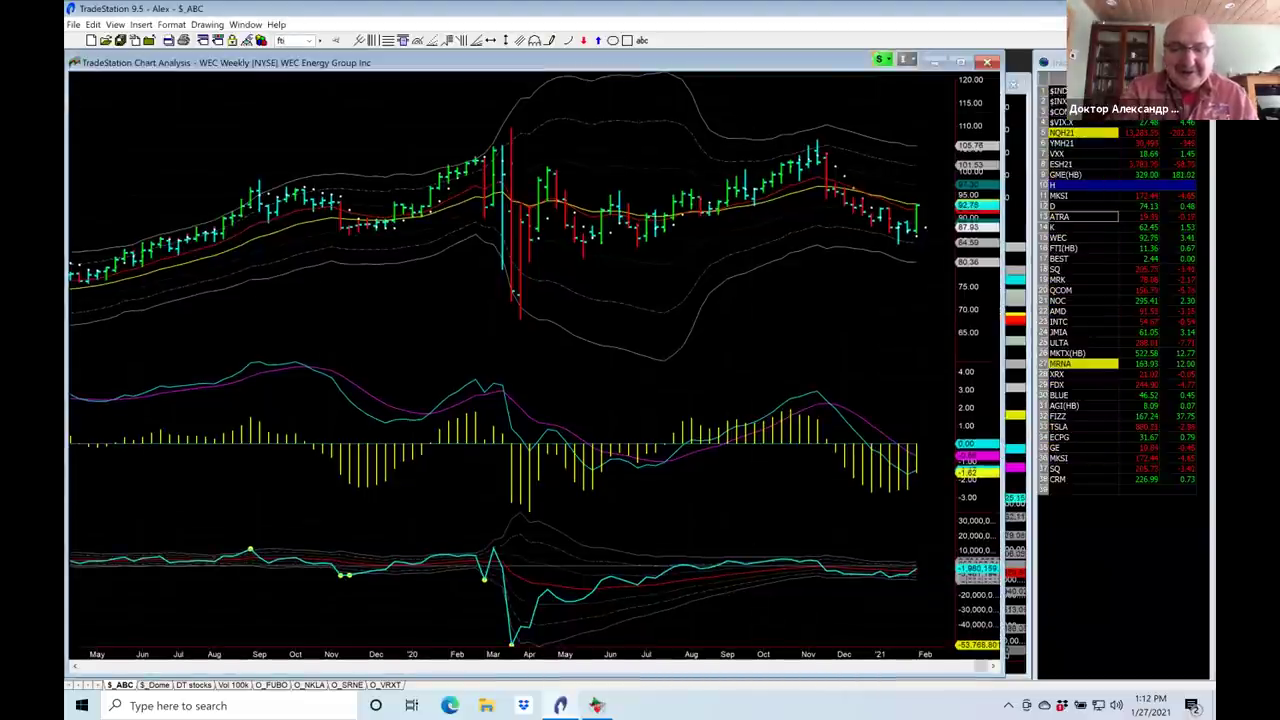
key(Return)
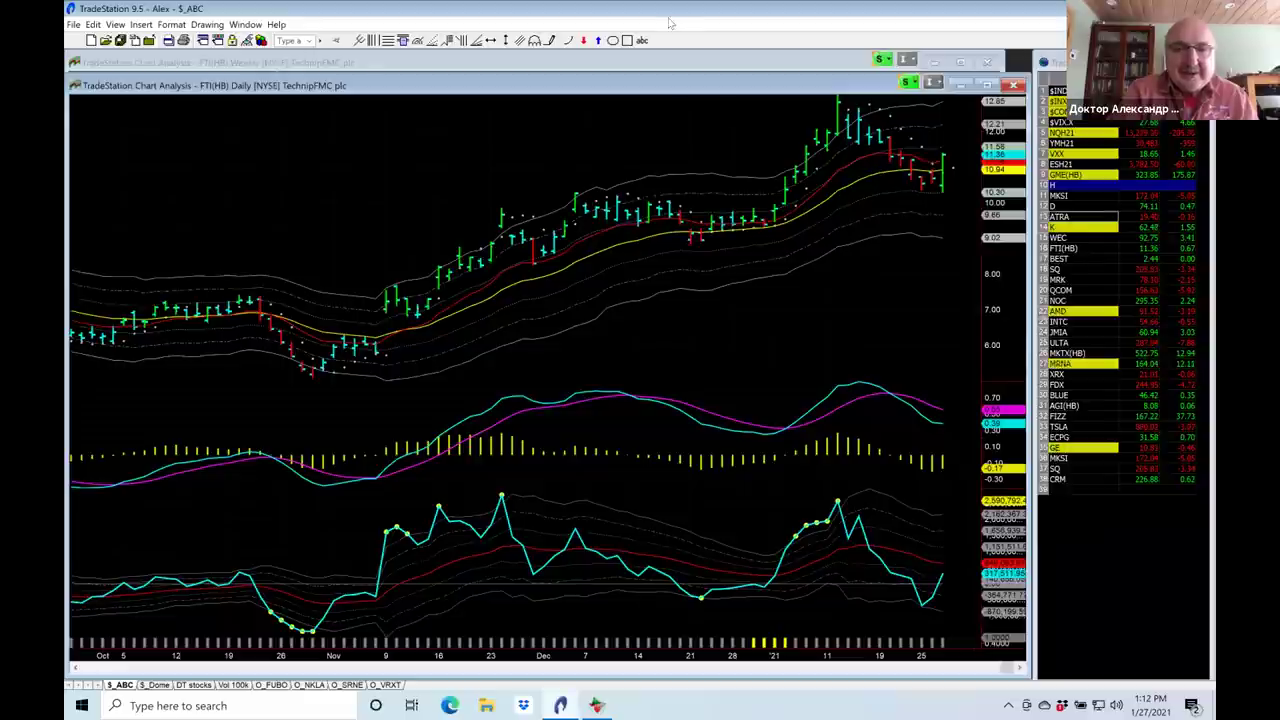
Return to the weekly chart and load BEST into it.
click(640, 58)
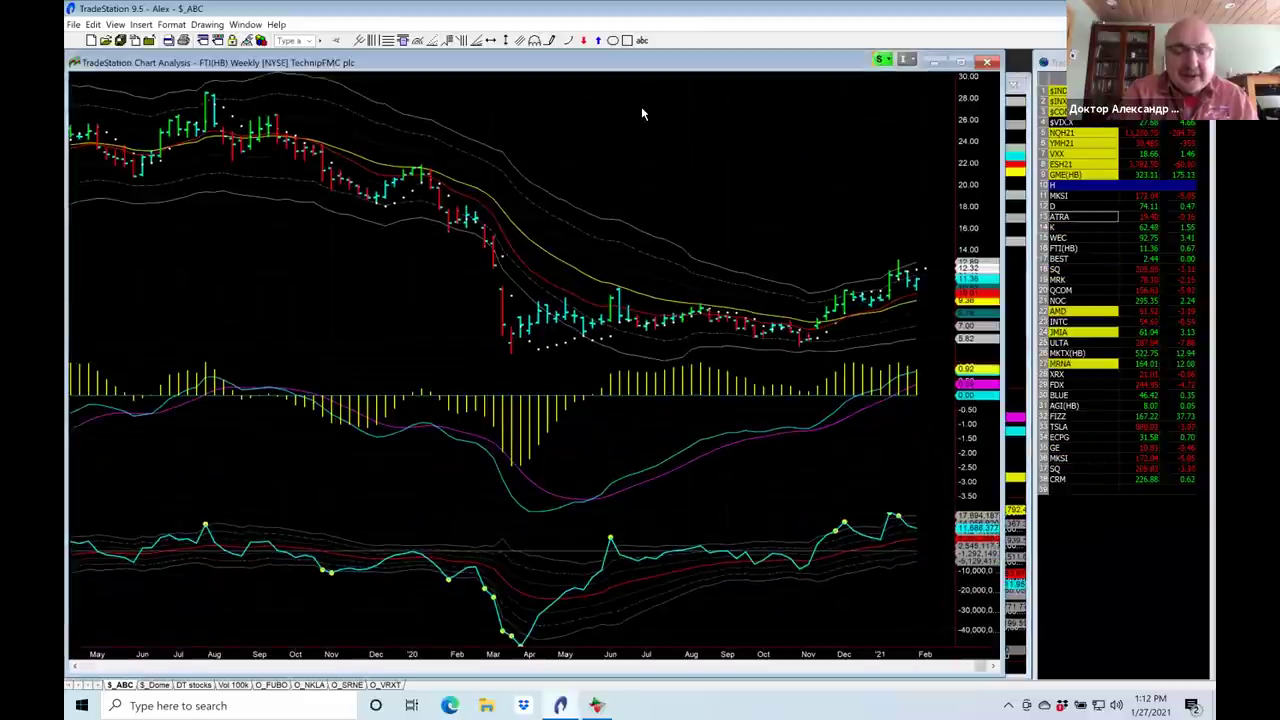
text(bei)
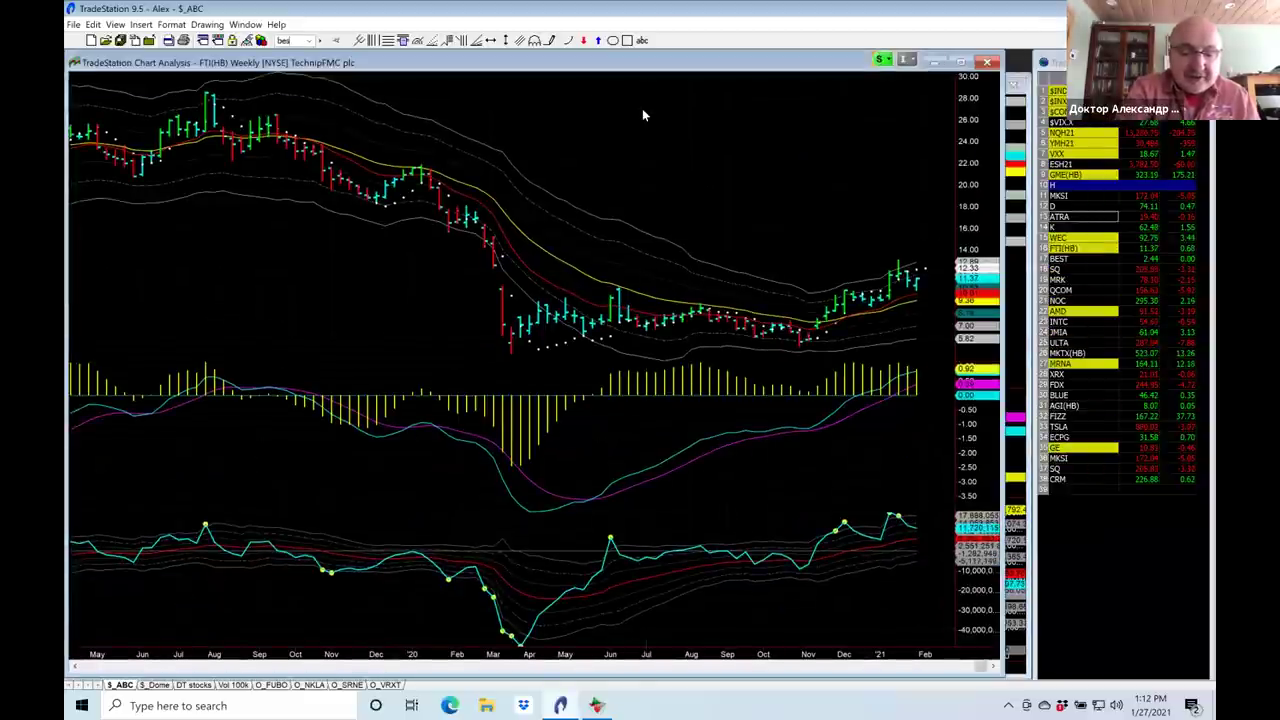
text(t)
key(Return)
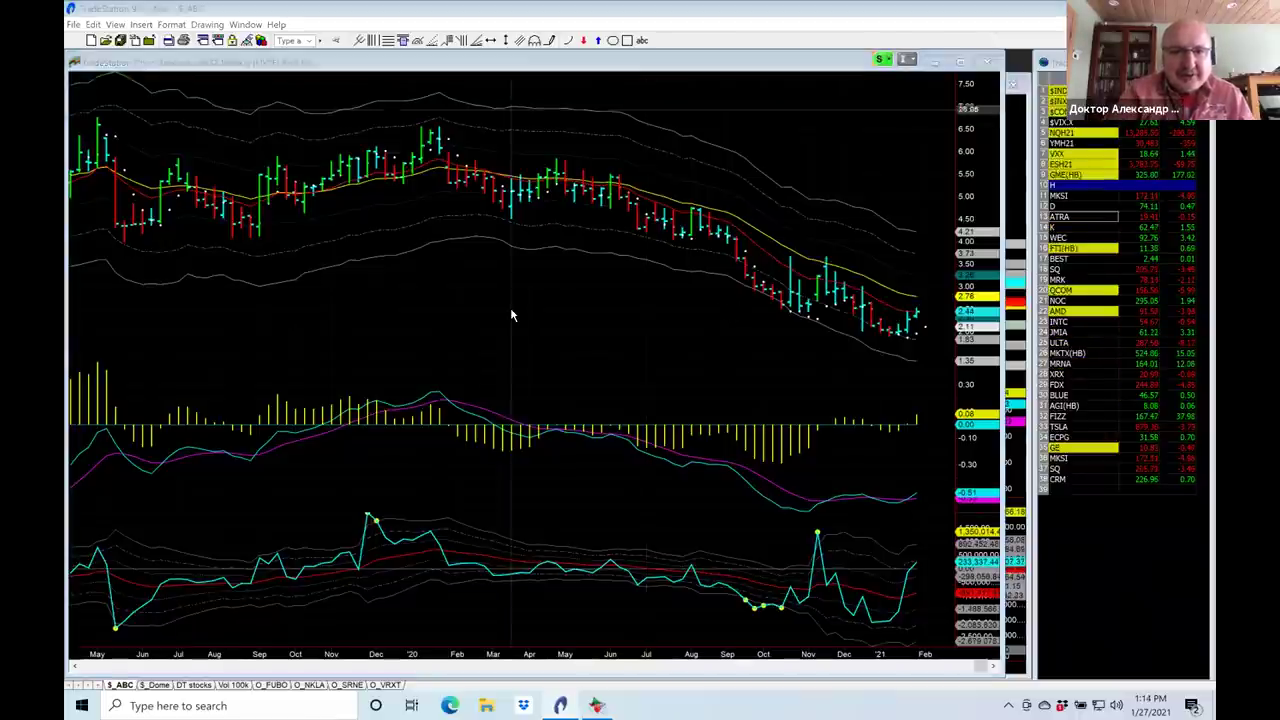
Load SQ into the weekly chart and bring its daily chart to the front.
text(SQ)
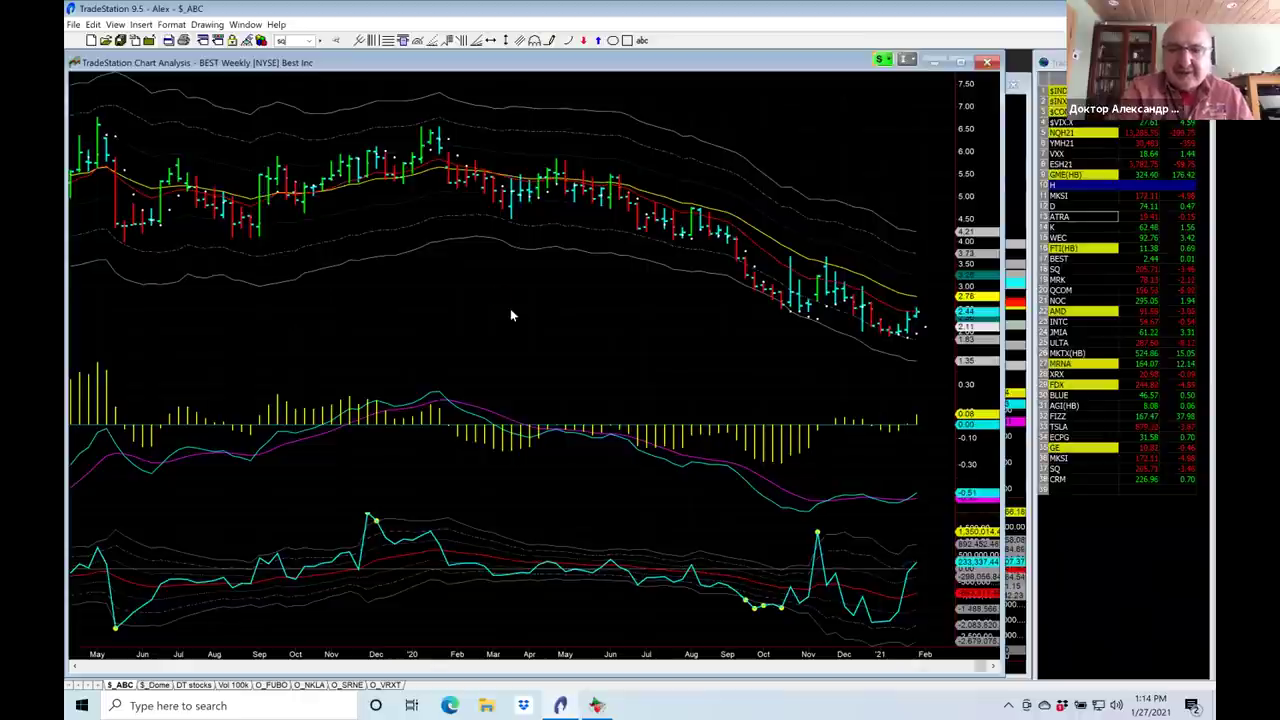
key(Return)
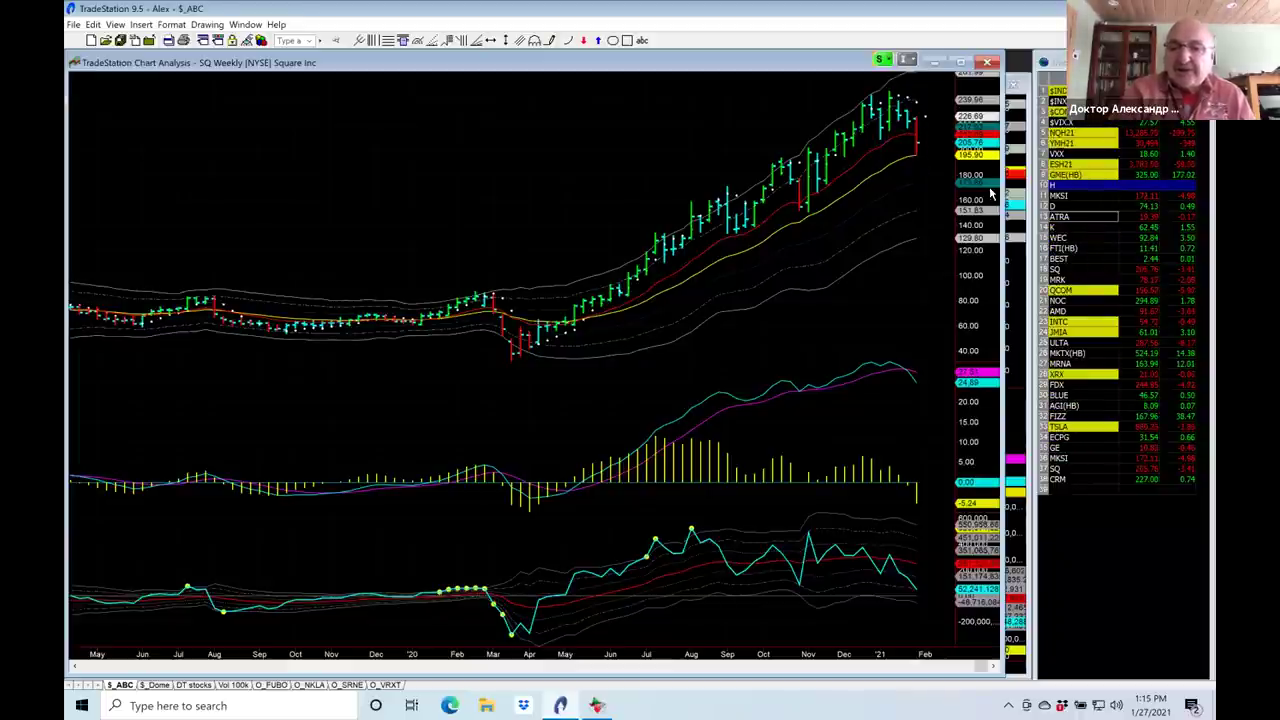
click(1020, 218)
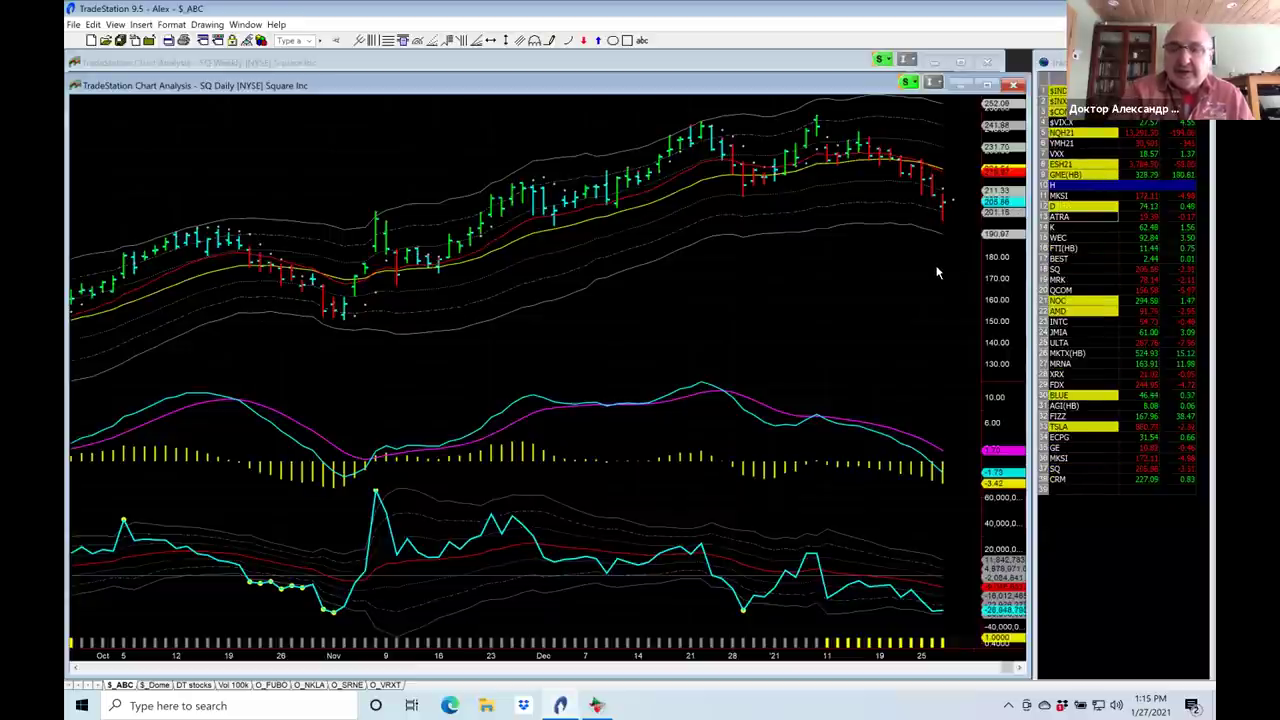
Return to the weekly chart, load MRK and show its daily chart.
click(697, 63)
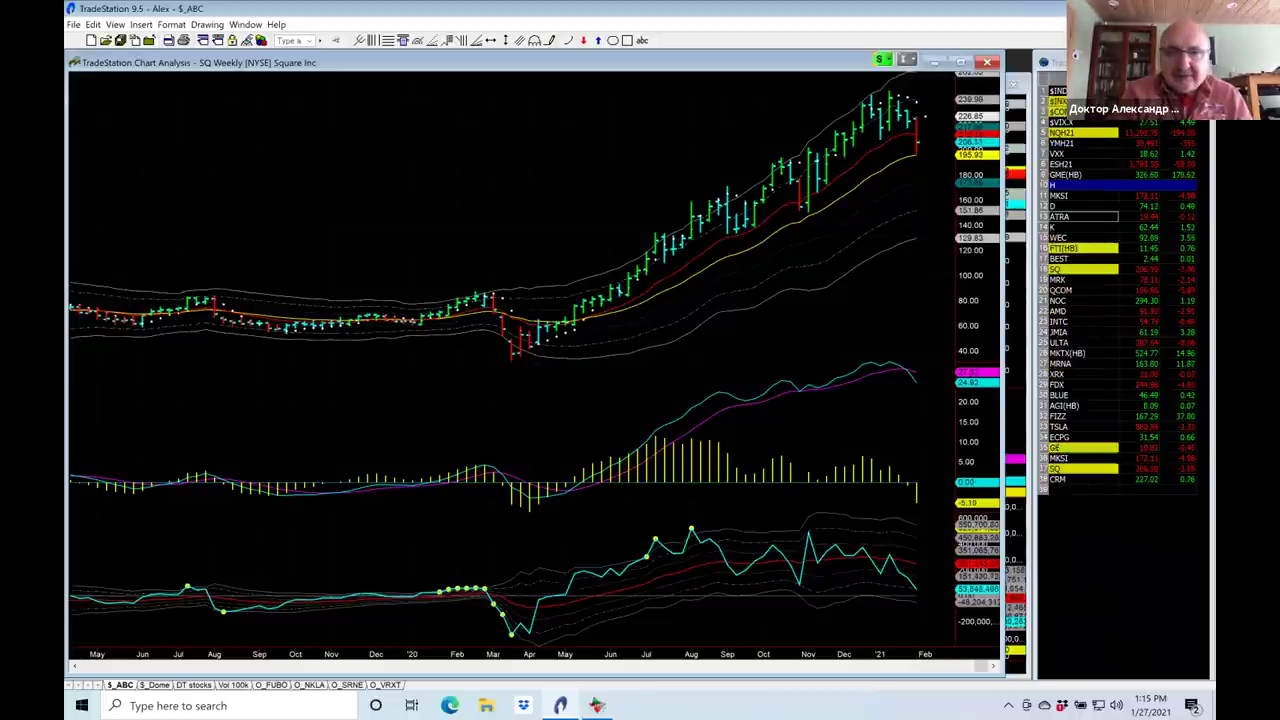
click(497, 264)
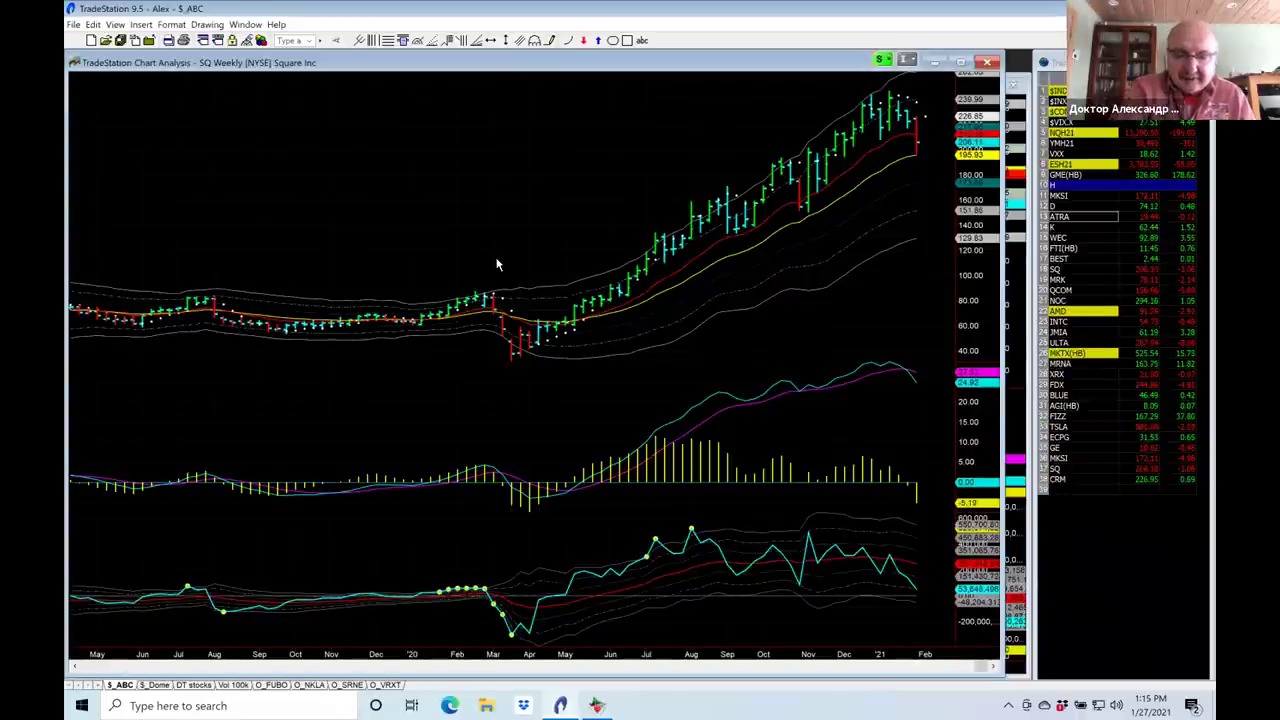
text(MRK)
key(Return)
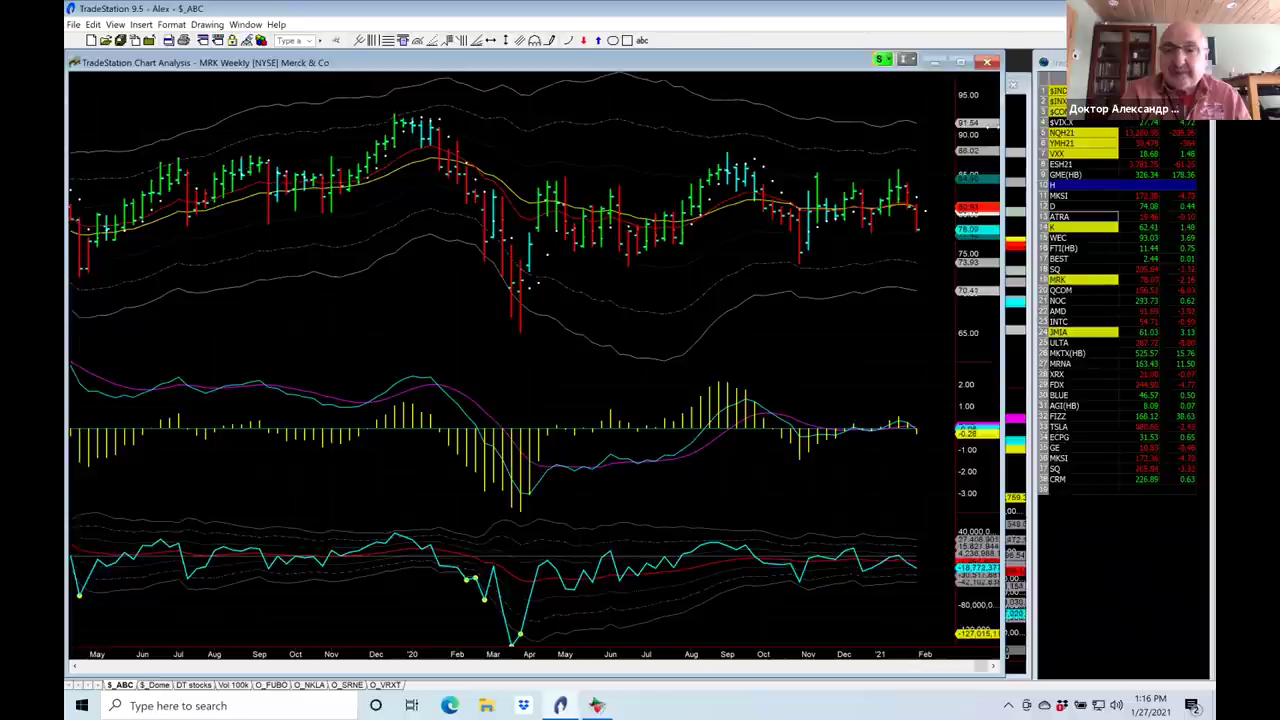
click(1017, 128)
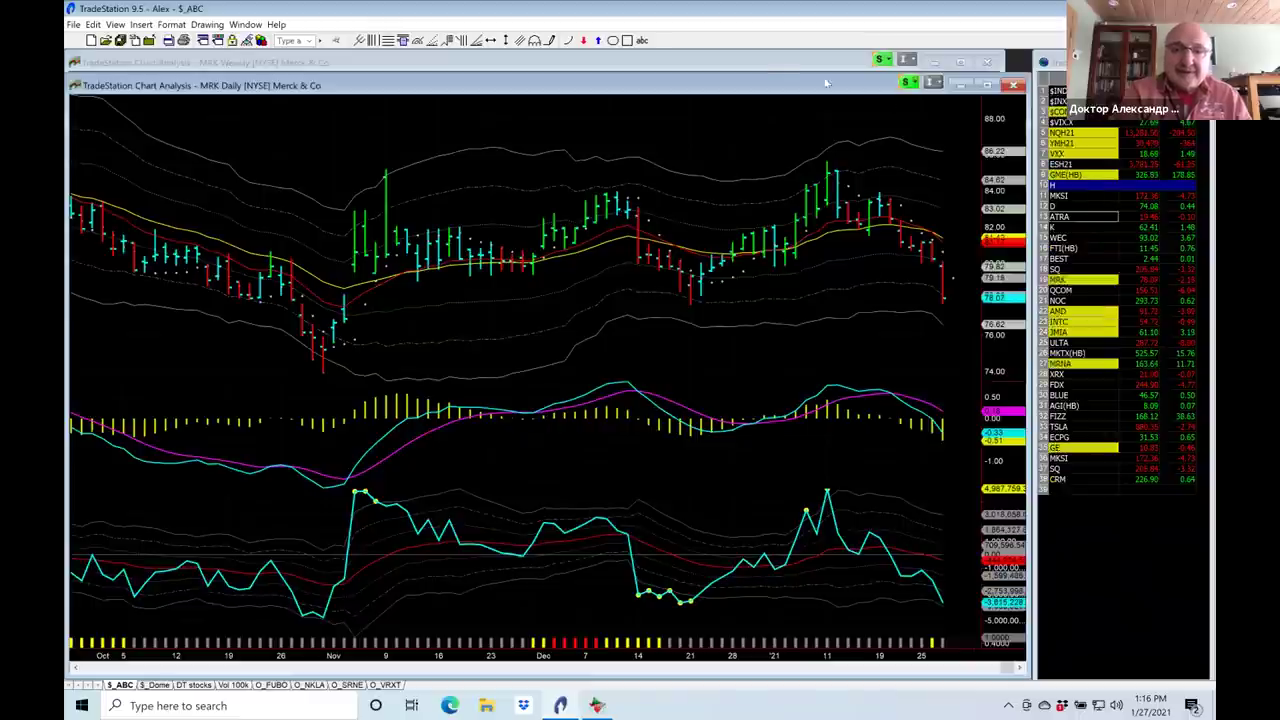
Bring the weekly chart back to the front and load QCOM into it.
click(760, 65)
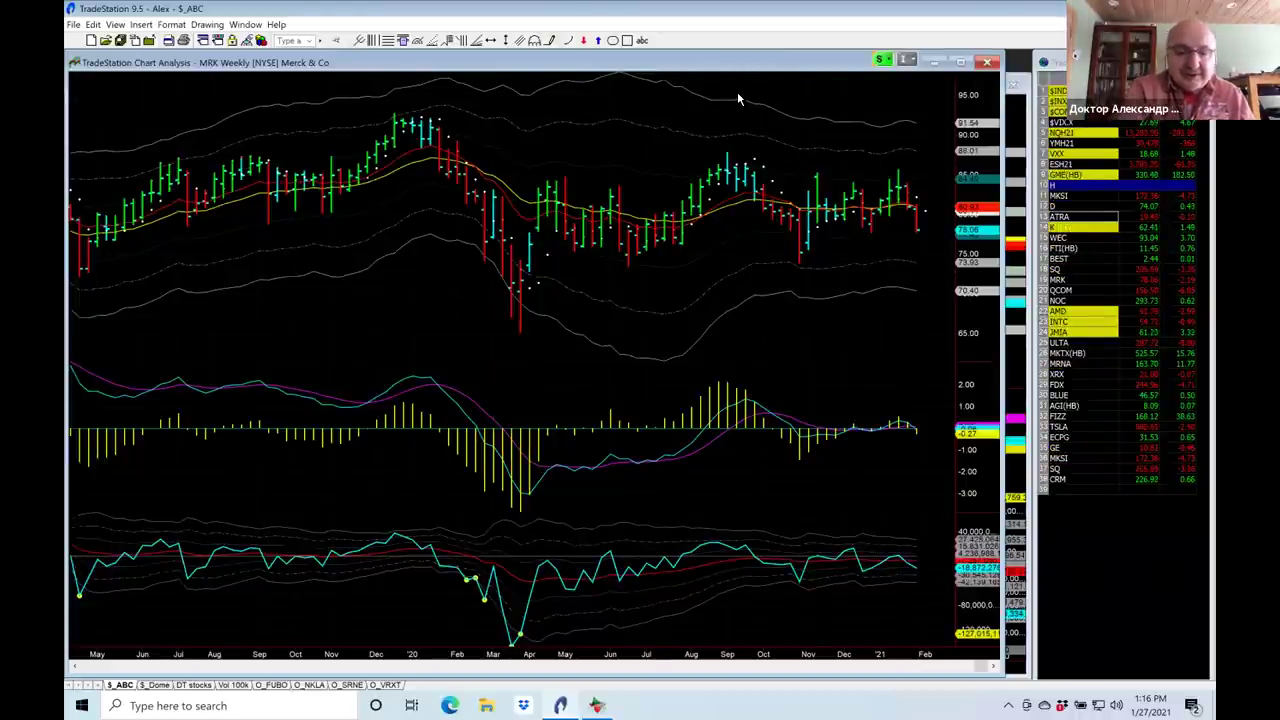
text(qcom)
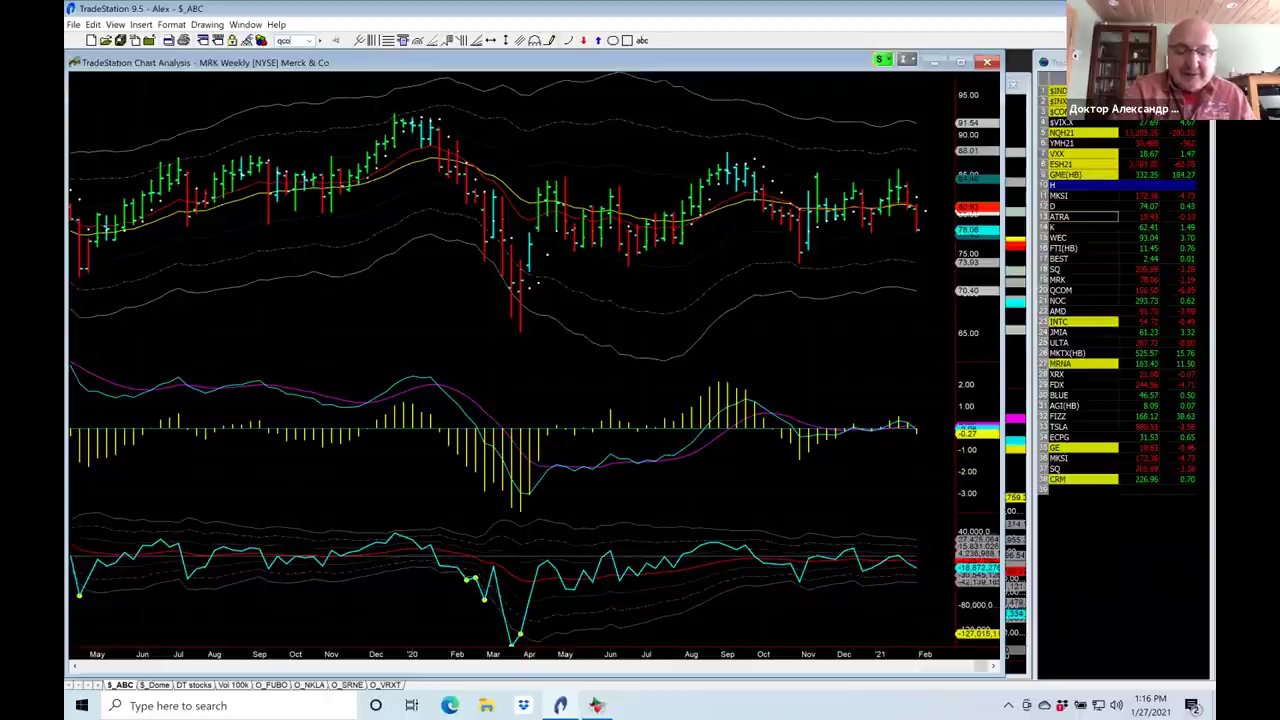
key(Return)
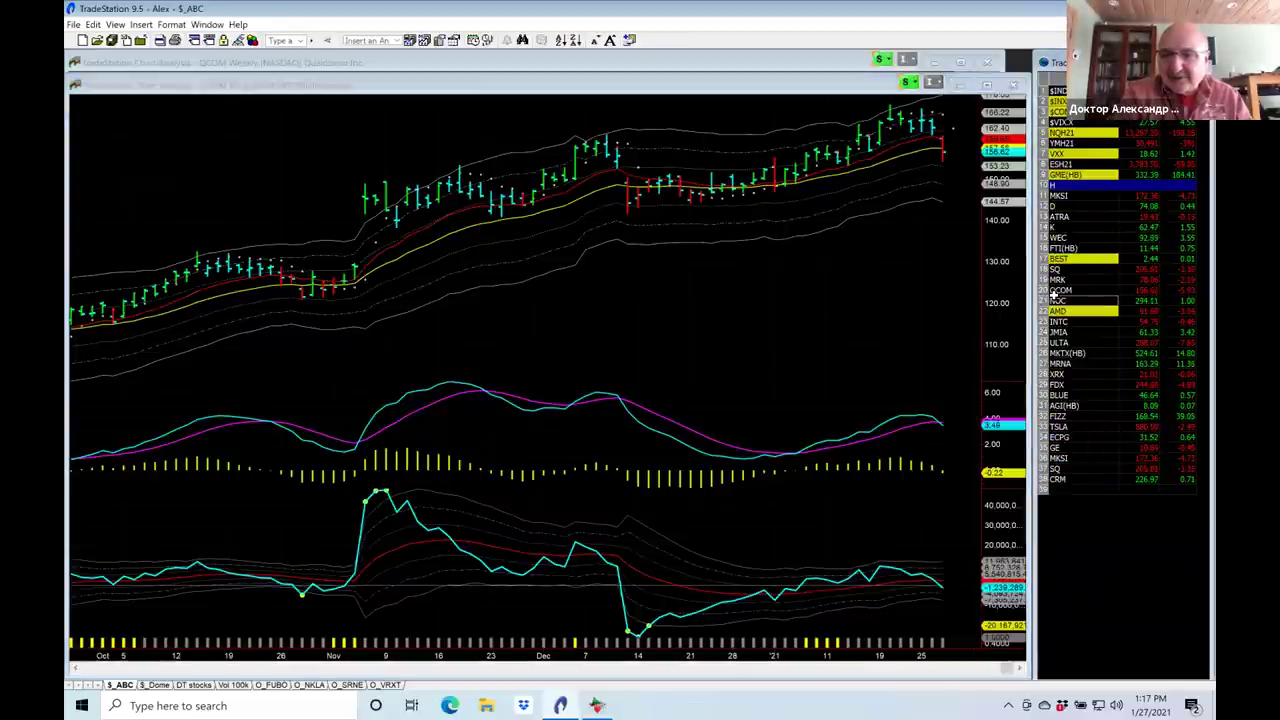
Step through the watchlist from NOC to AMD and bring AMD's weekly chart to the front.
click(1053, 299)
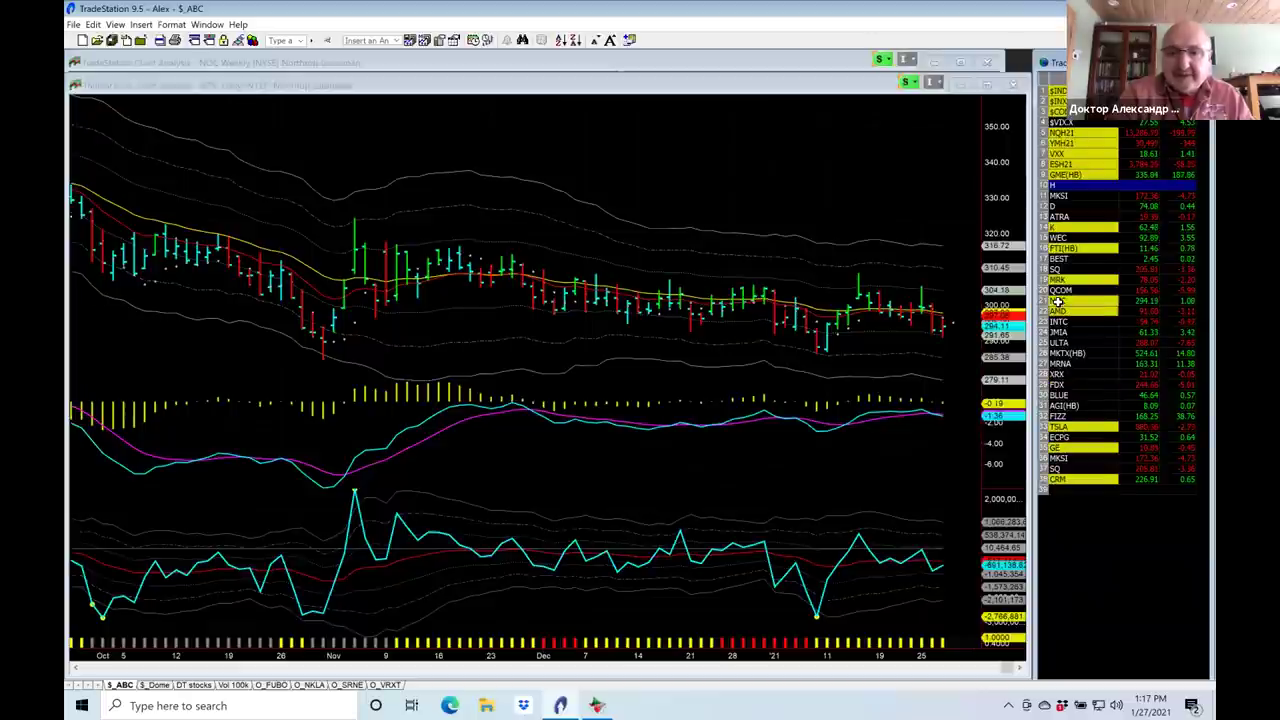
key(Down)
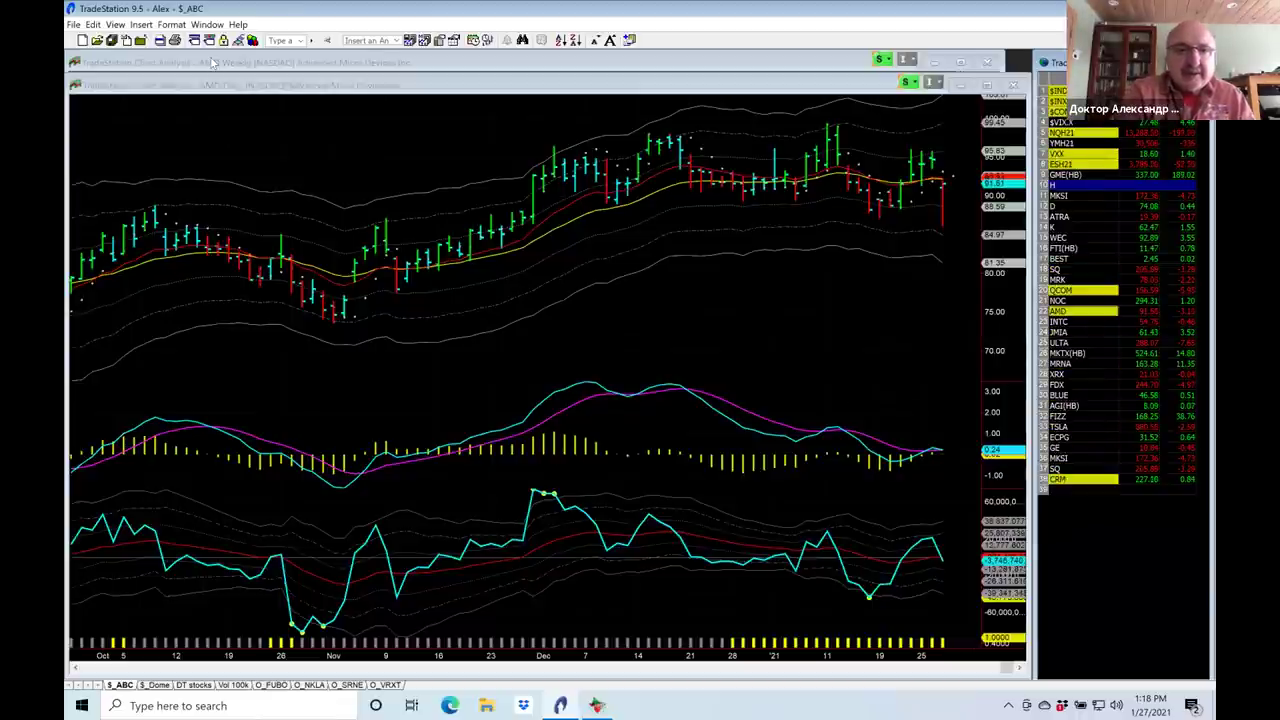
click(171, 126)
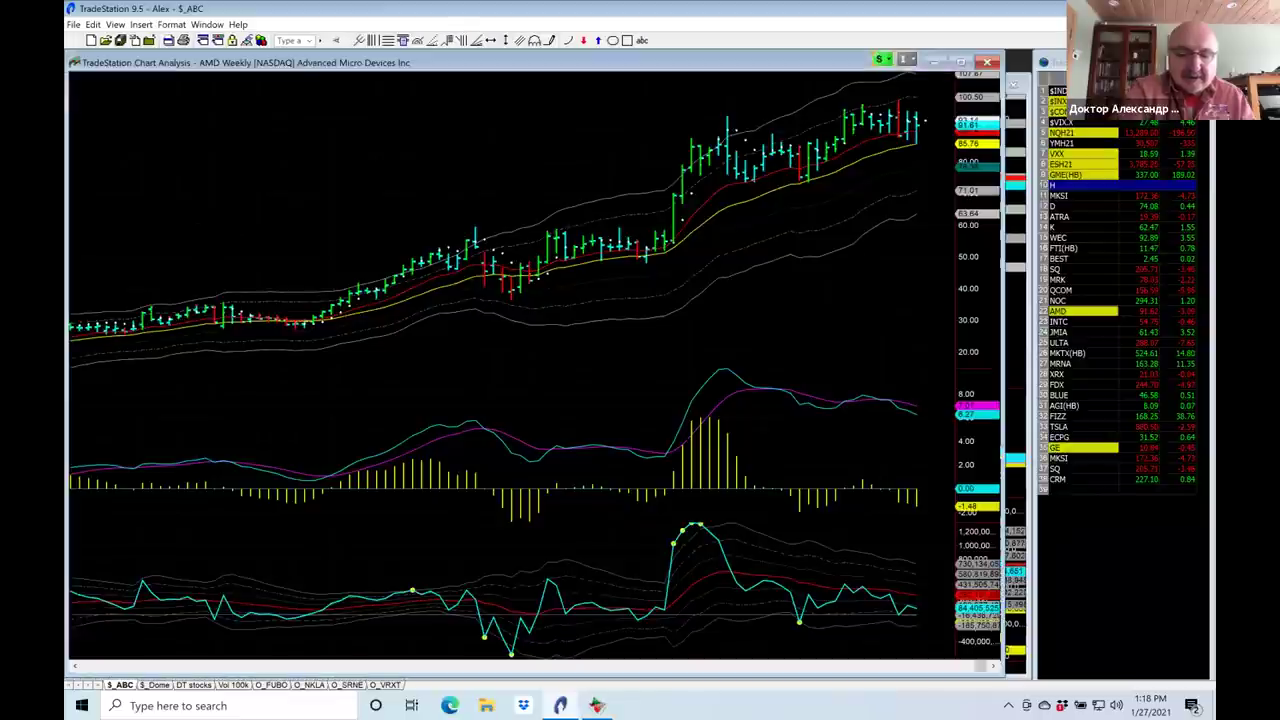
Load INTC into the weekly chart and bring its daily chart to the front.
text(INTC)
key(Return)
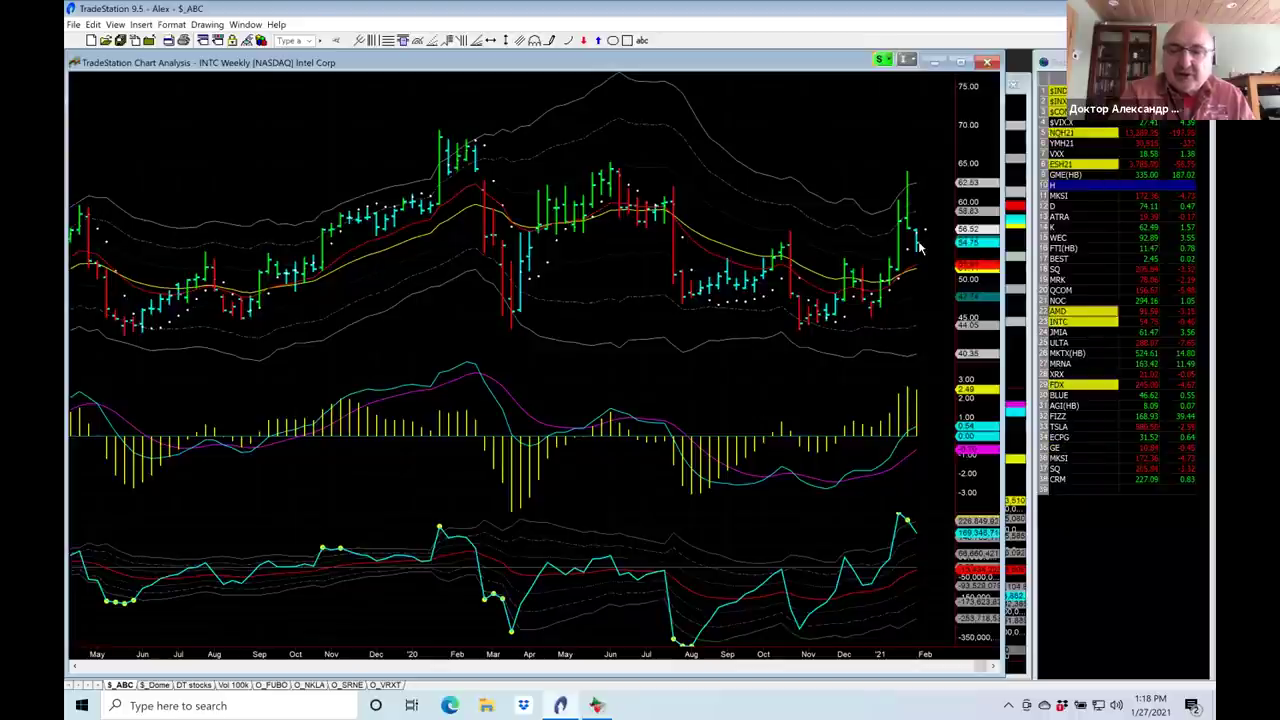
click(1010, 235)
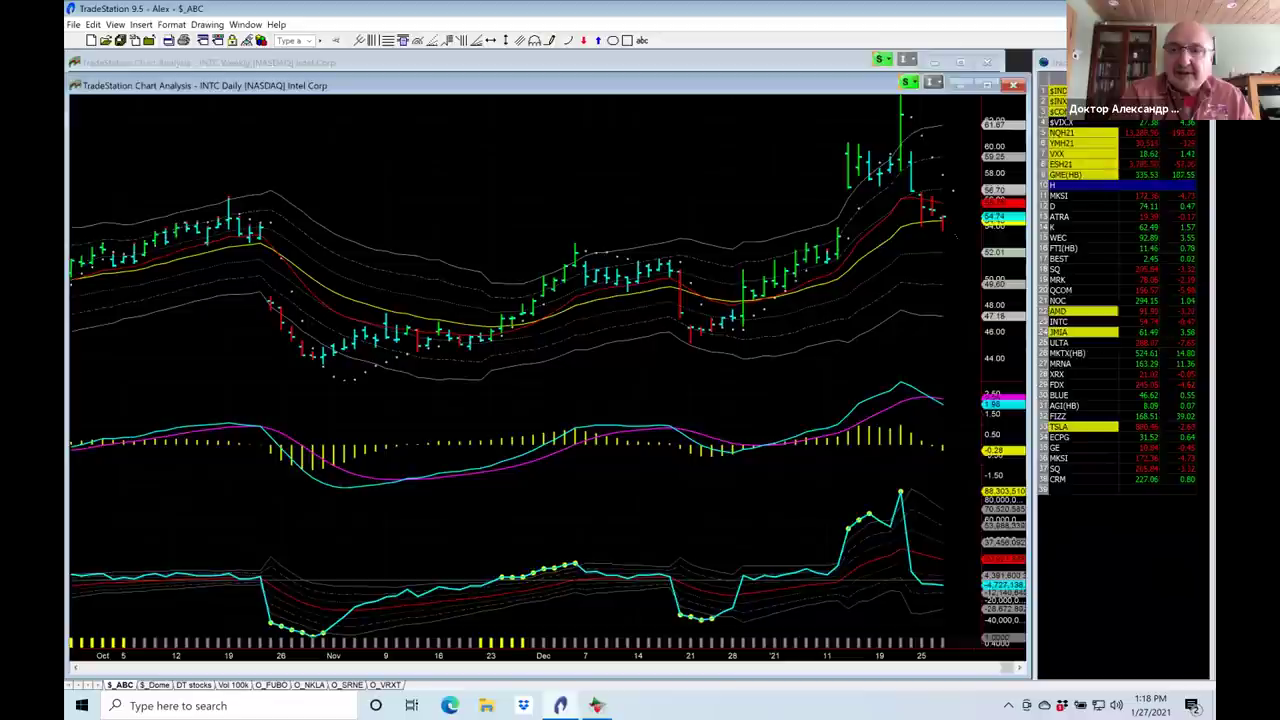
Alternate between INTC's weekly and daily charts to compare them, ending on the weekly chart.
click(730, 61)
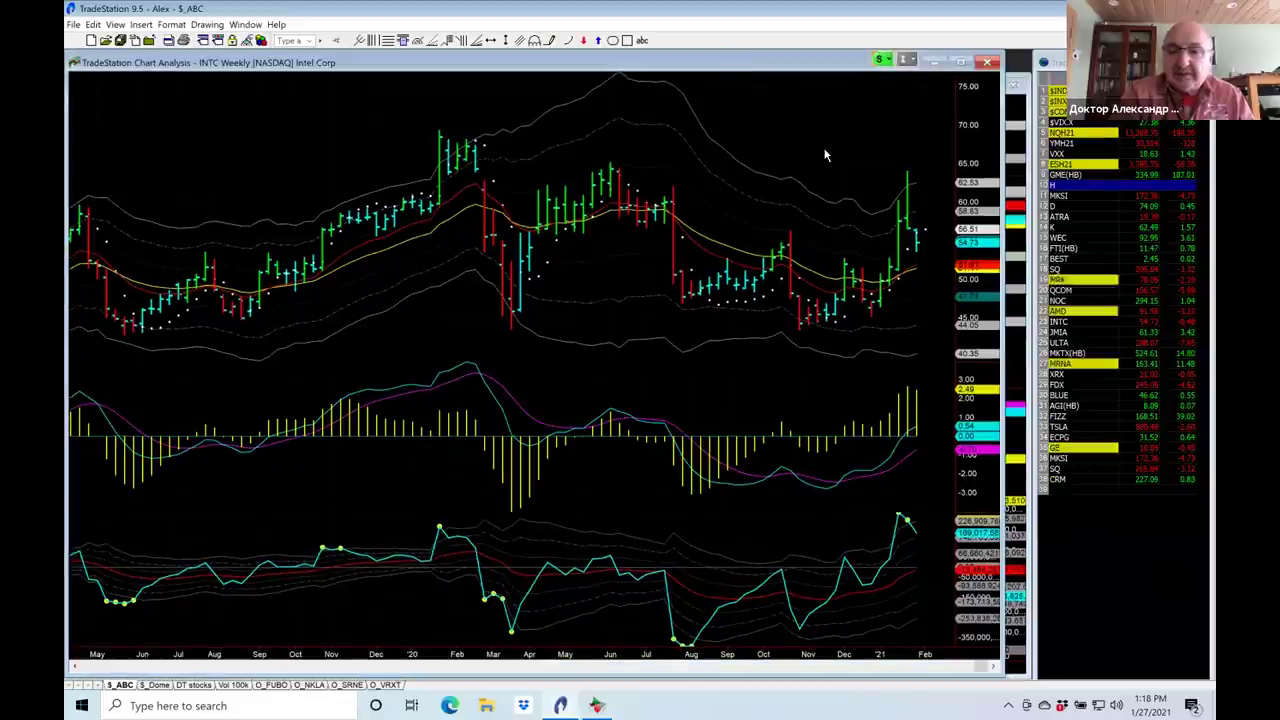
click(1014, 176)
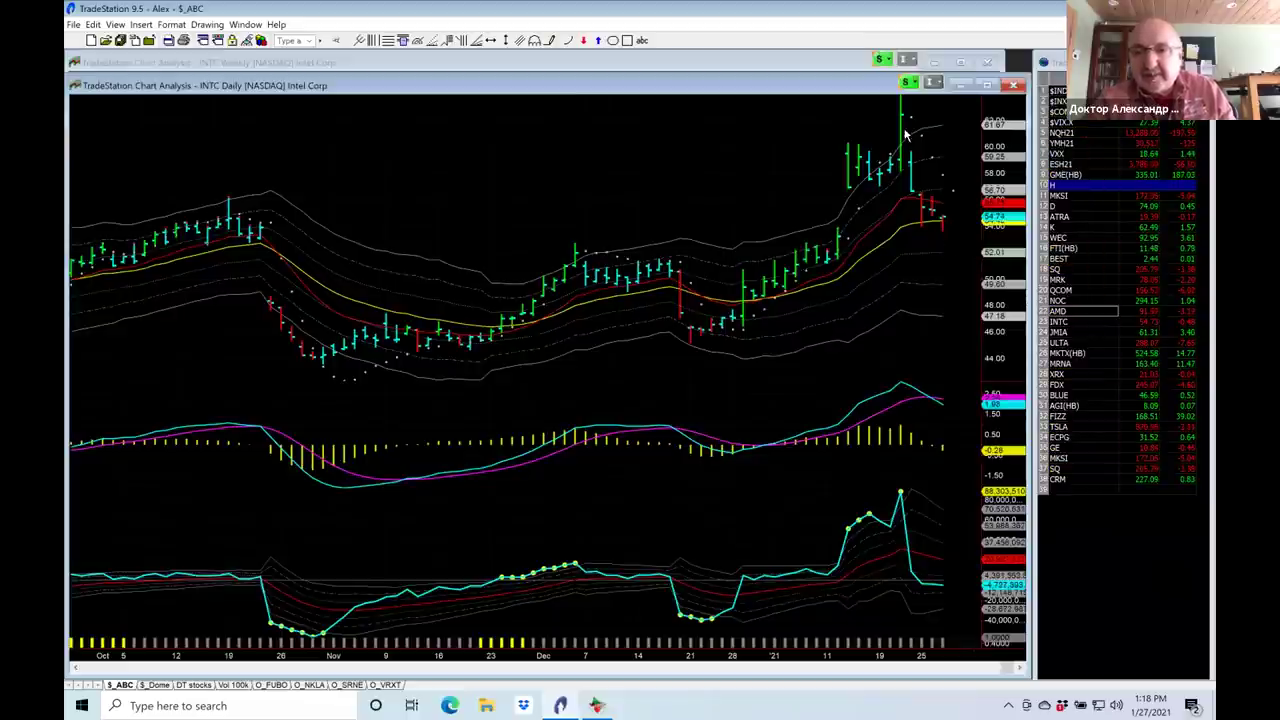
key(ctrl+Tab)
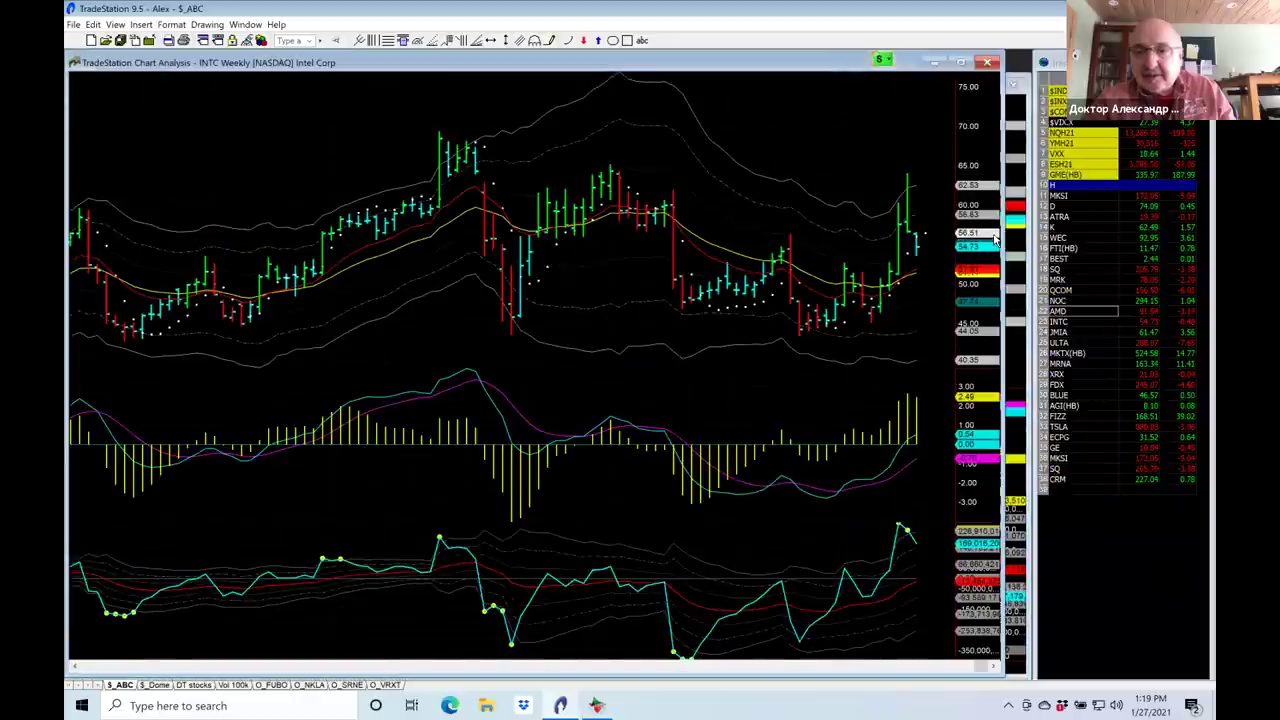
Load JMIA from the watchlist, view its daily chart and return to the weekly one.
click(1053, 327)
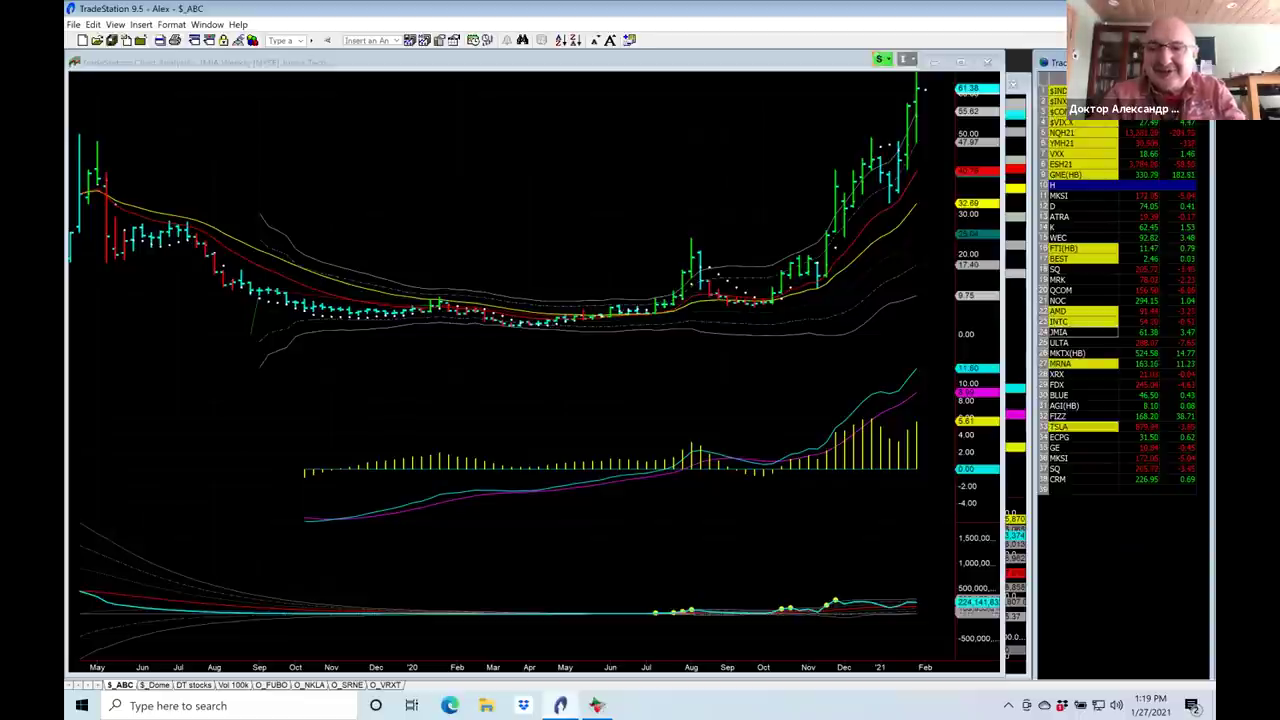
click(1013, 308)
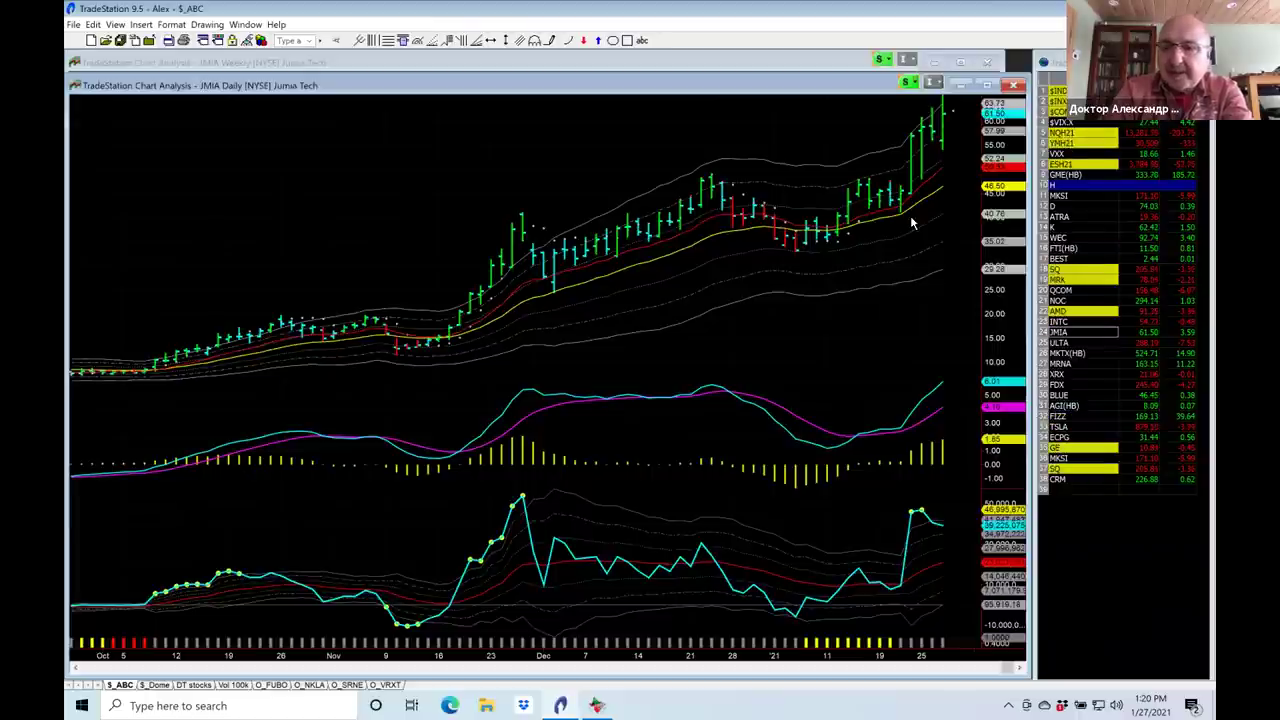
click(1058, 333)
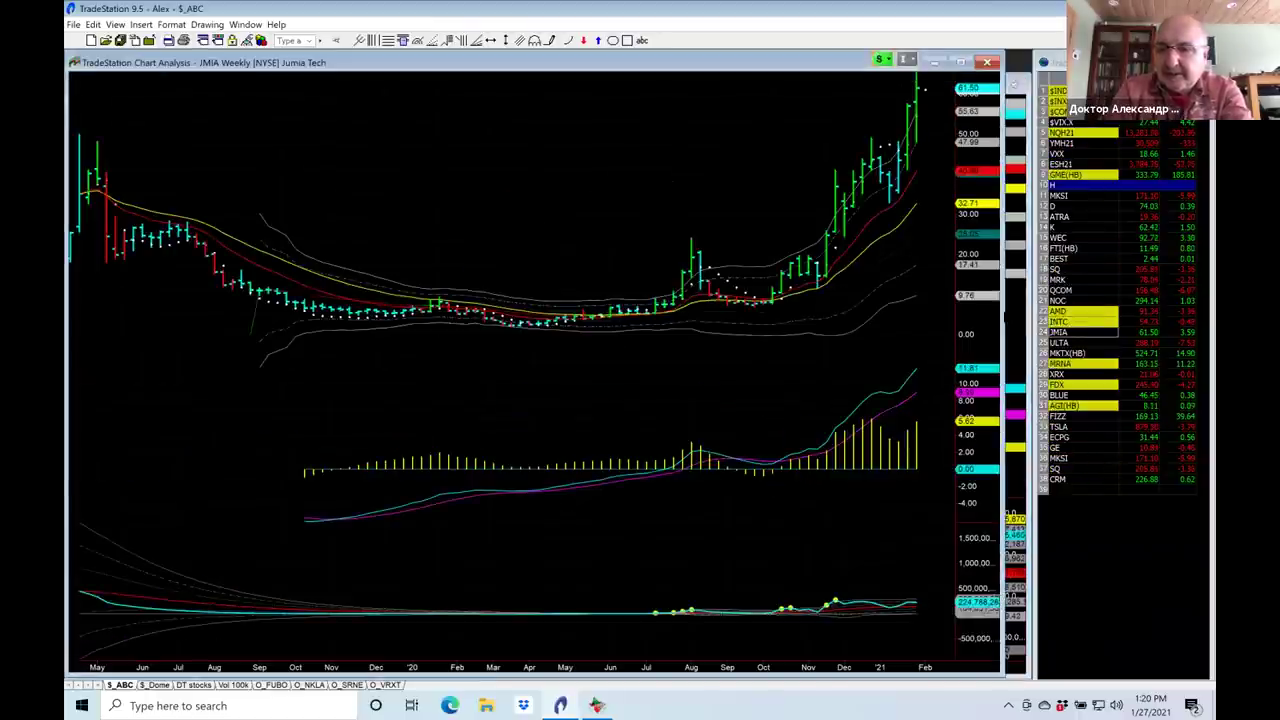
Load ULTA from the watchlist and compare its weekly and daily charts, ending on the weekly one.
click(1050, 333)
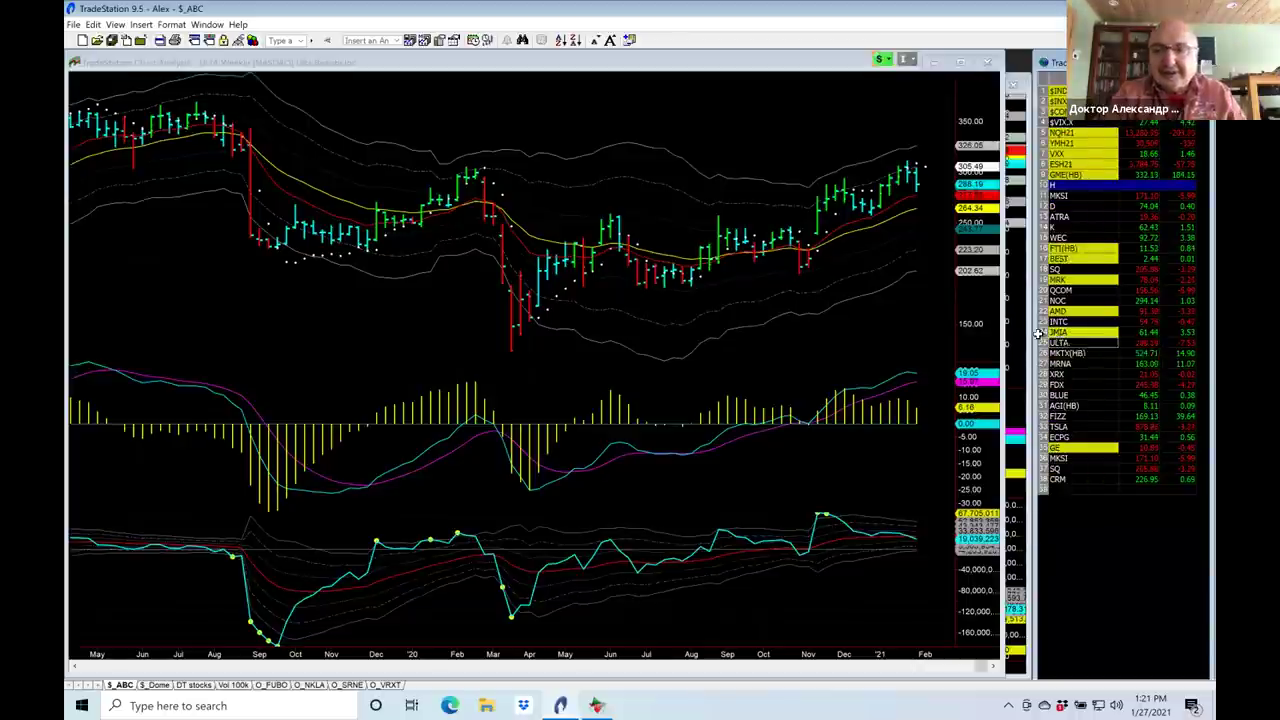
click(1017, 323)
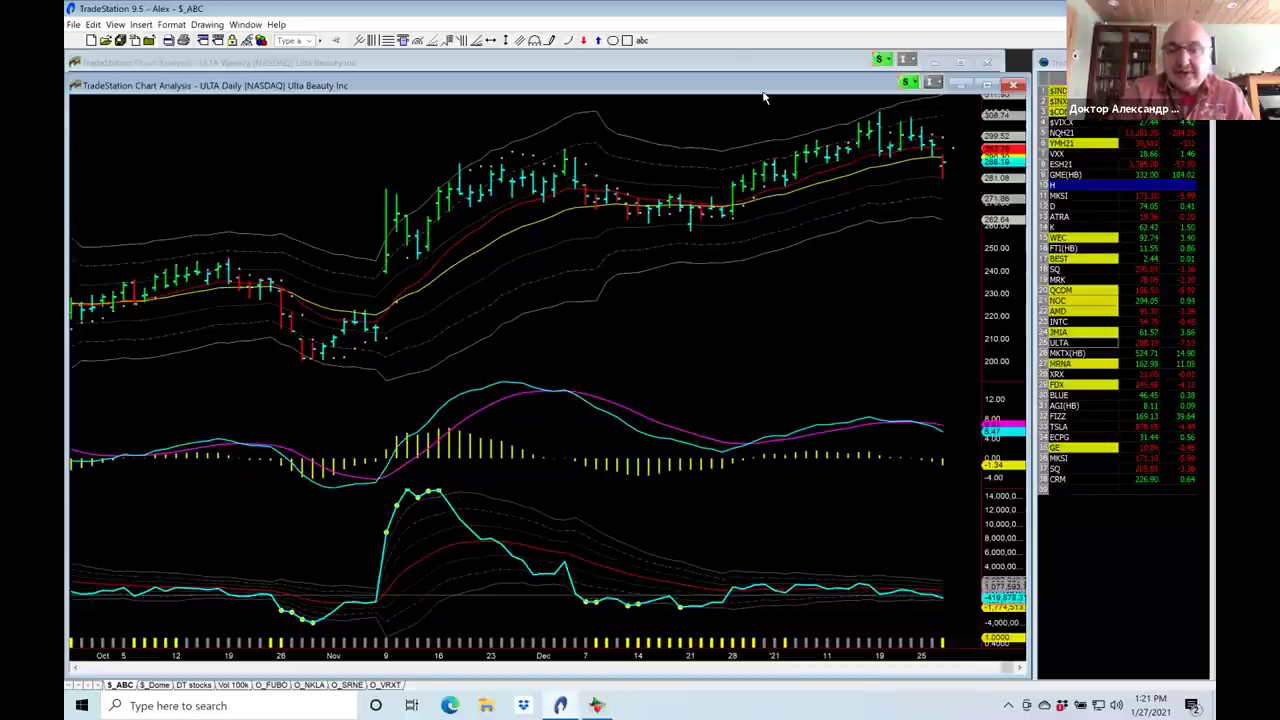
click(725, 57)
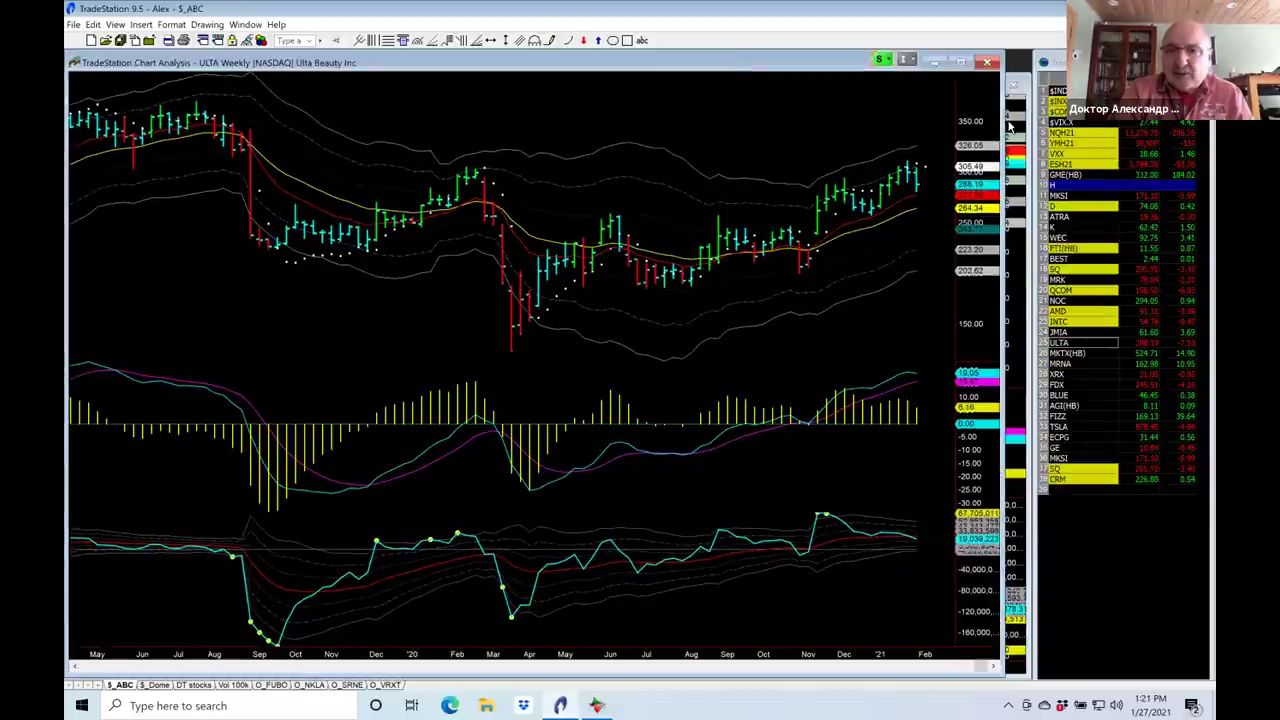
key(ctrl+Tab)
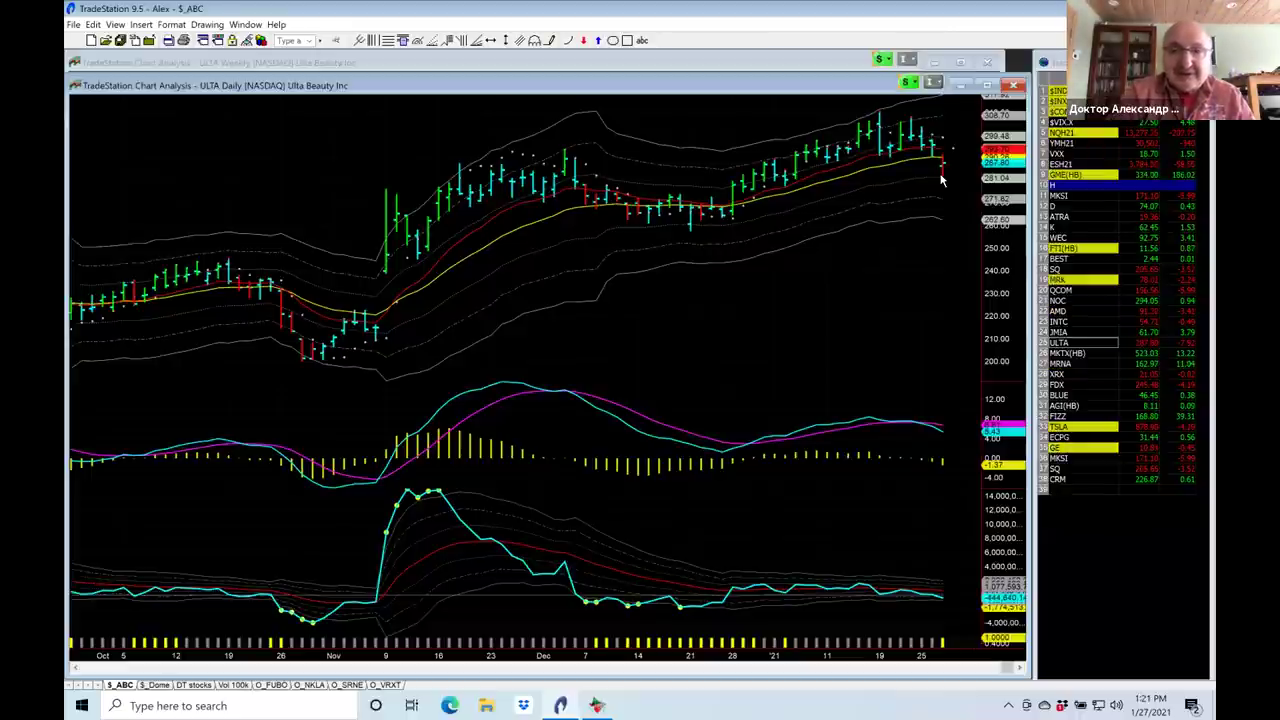
click(695, 65)
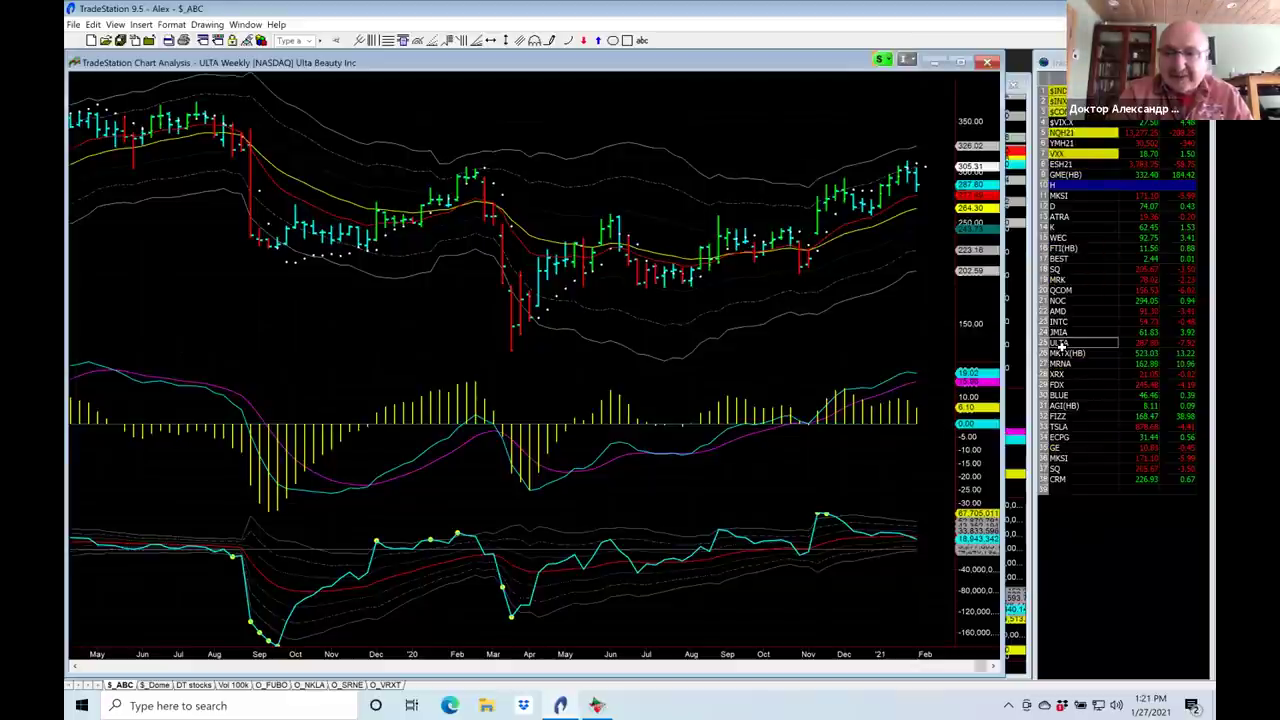
Load MKTX(HB) from the watchlist, check its daily chart and return to the weekly chart.
click(1062, 350)
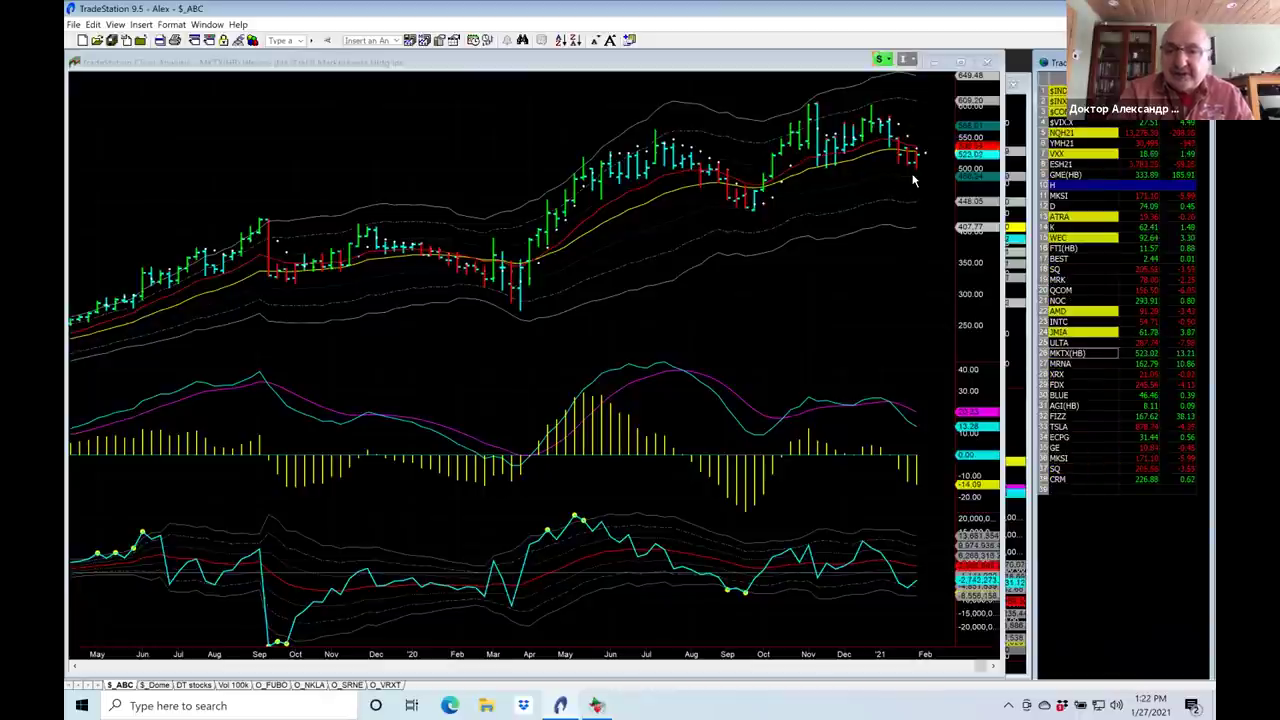
click(918, 257)
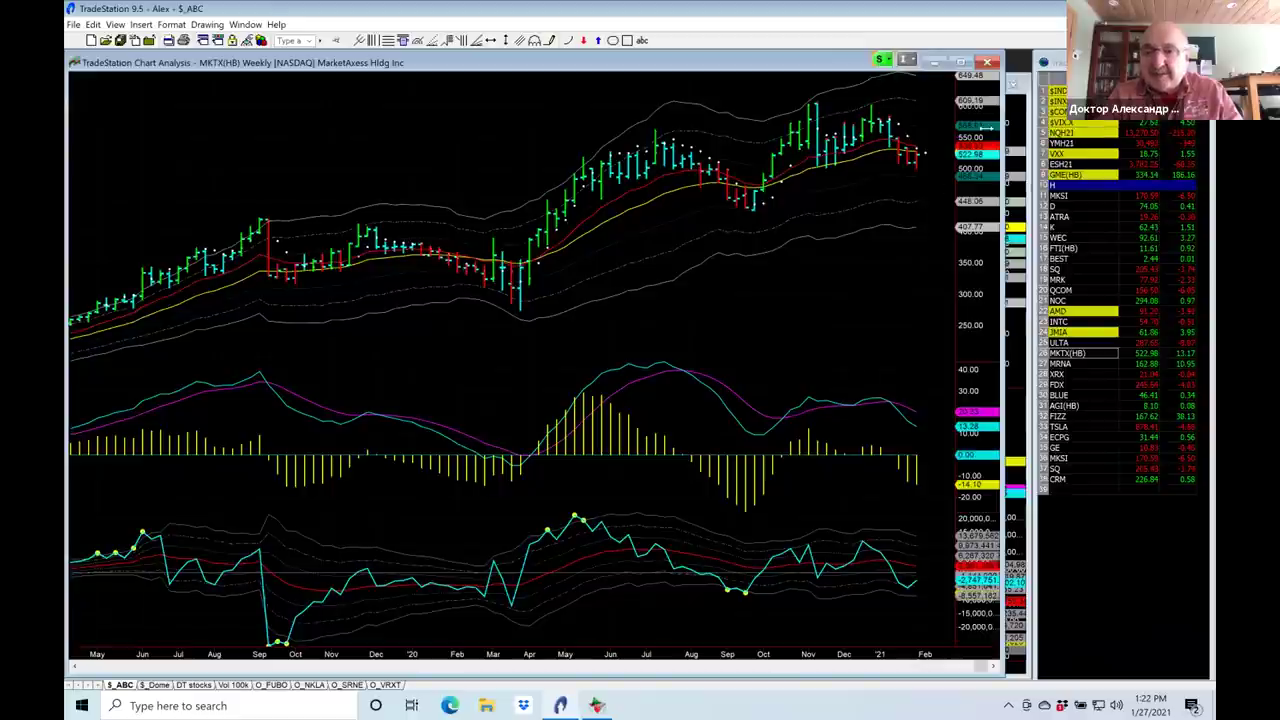
click(1018, 130)
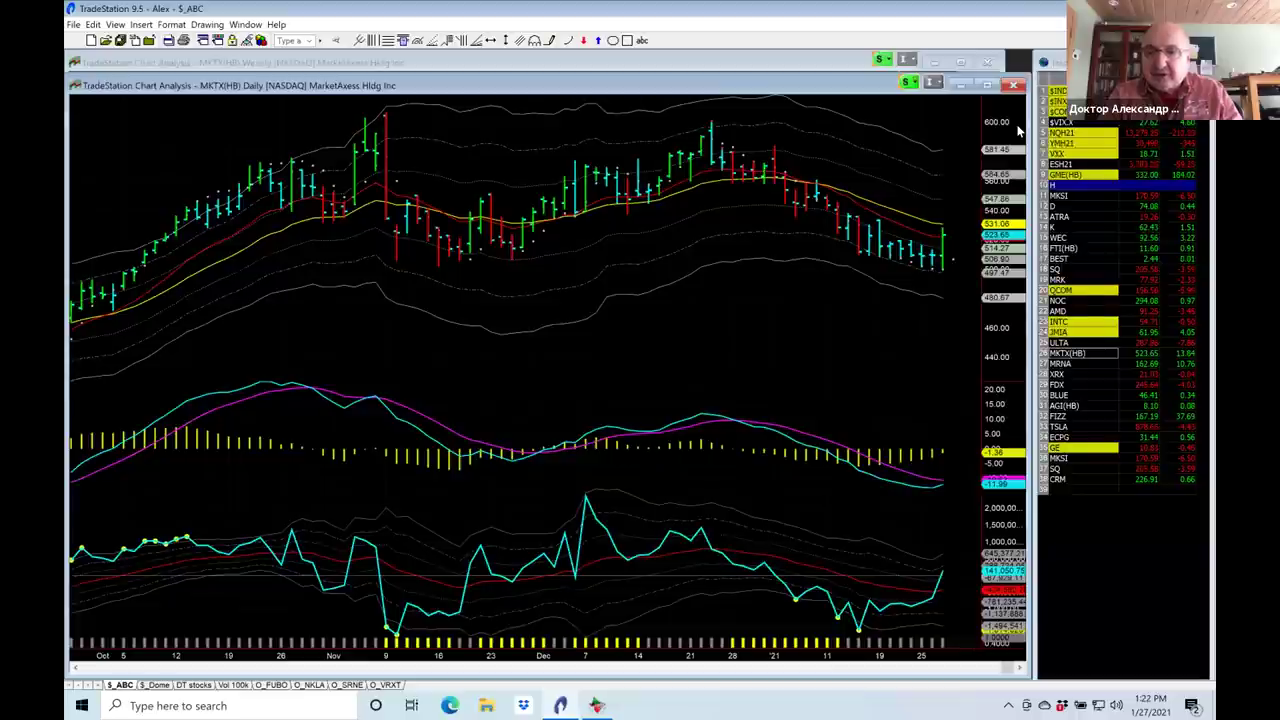
click(820, 60)
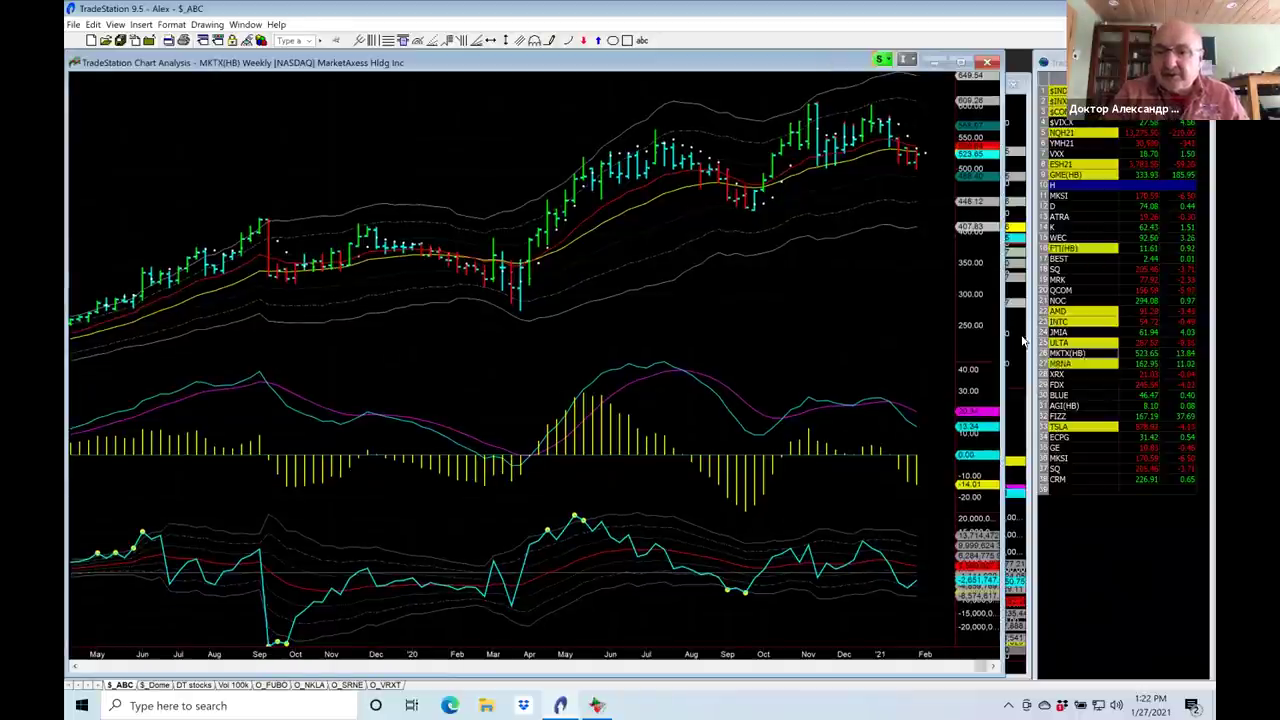
Load MRNA from the watchlist and bring its daily chart to the front.
click(1056, 363)
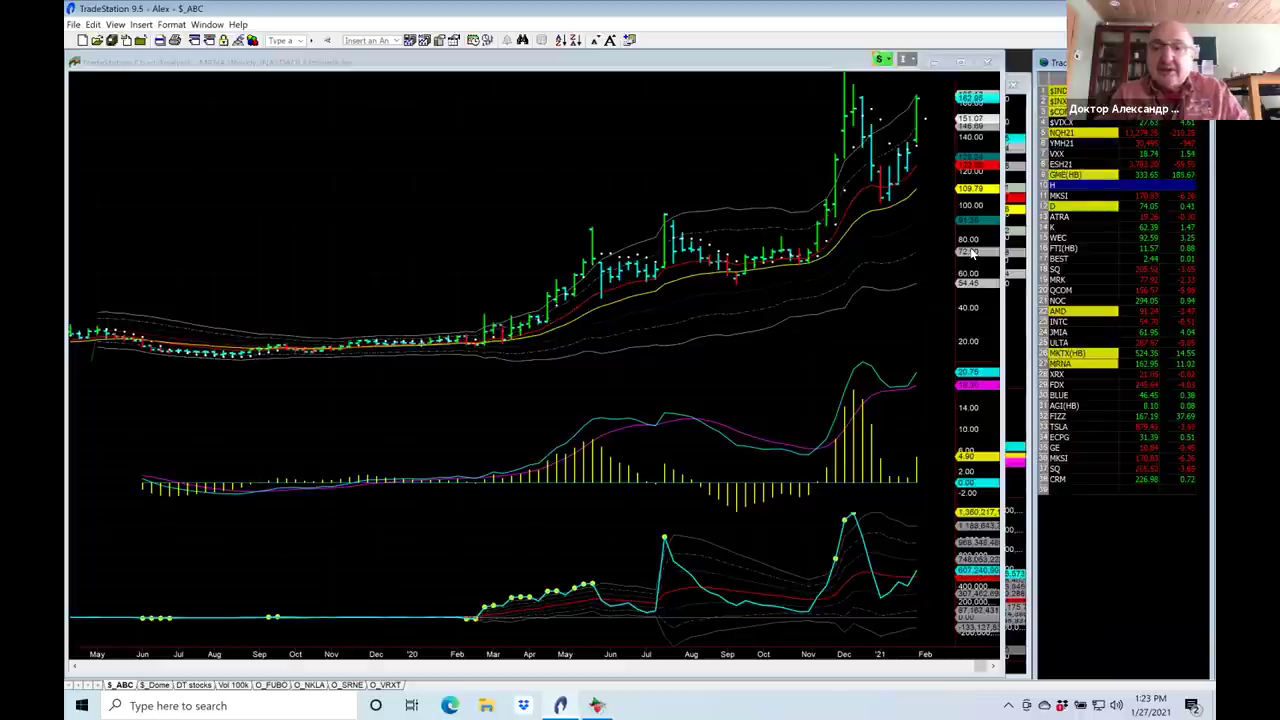
click(1013, 298)
scroll(1013, 298, up, 3)
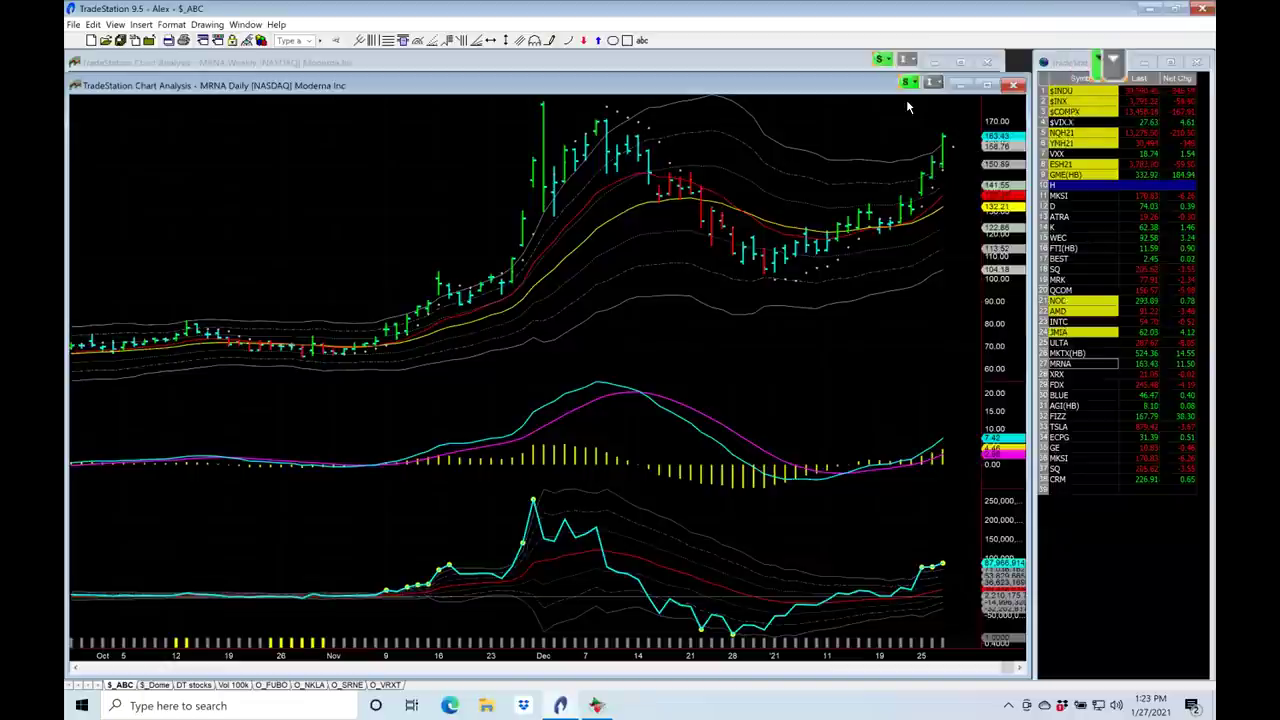
Return to the MRNA weekly chart, load XRX from the watchlist and compare its weekly and daily charts, ending on the weekly one.
click(850, 66)
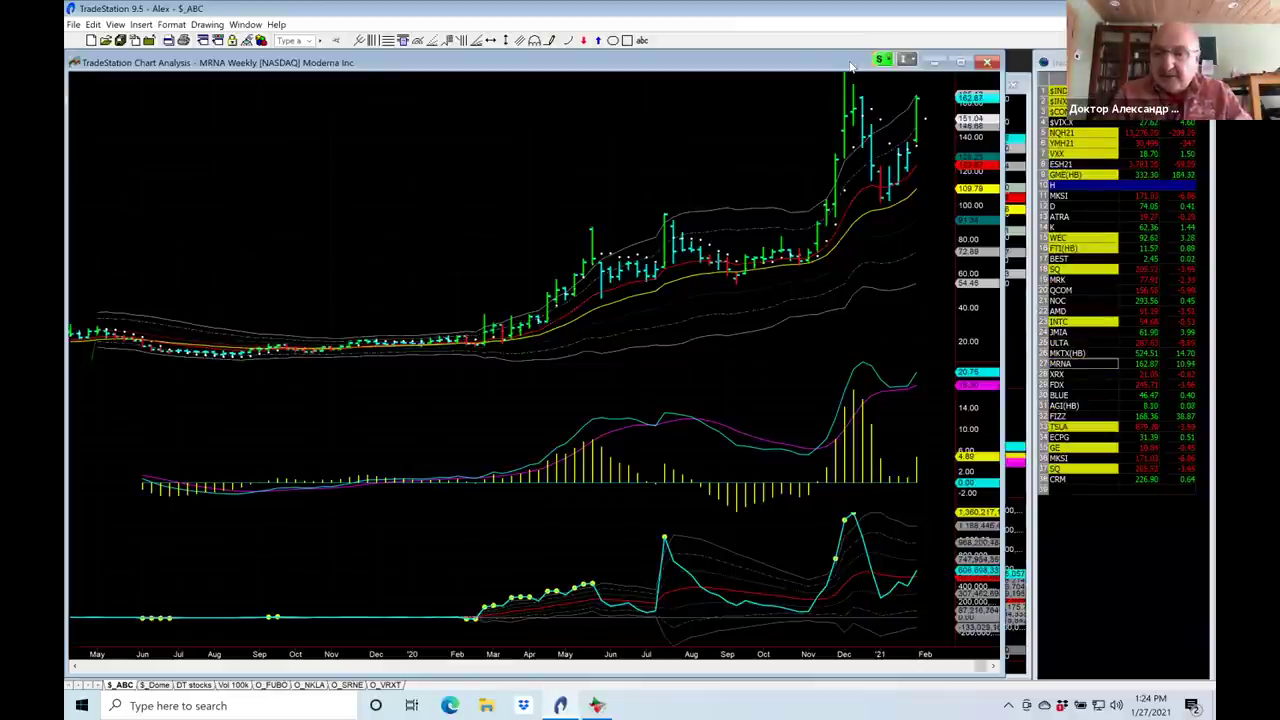
click(1053, 374)
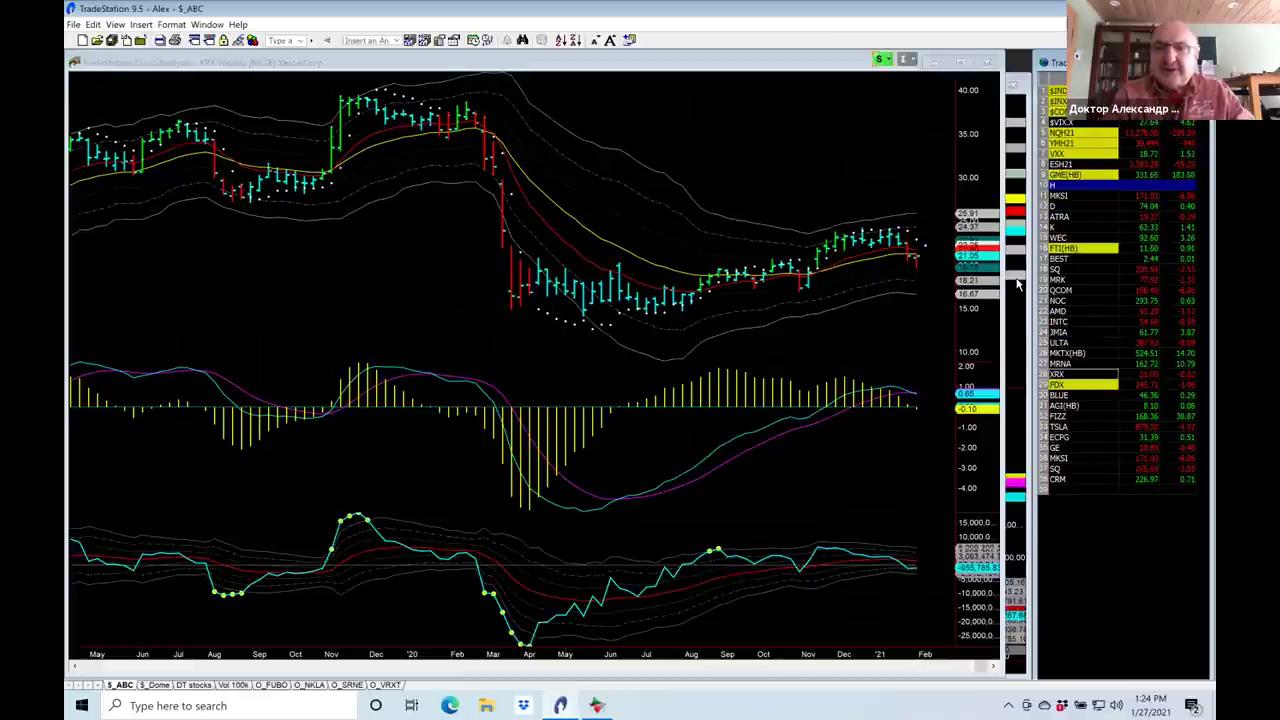
click(1017, 285)
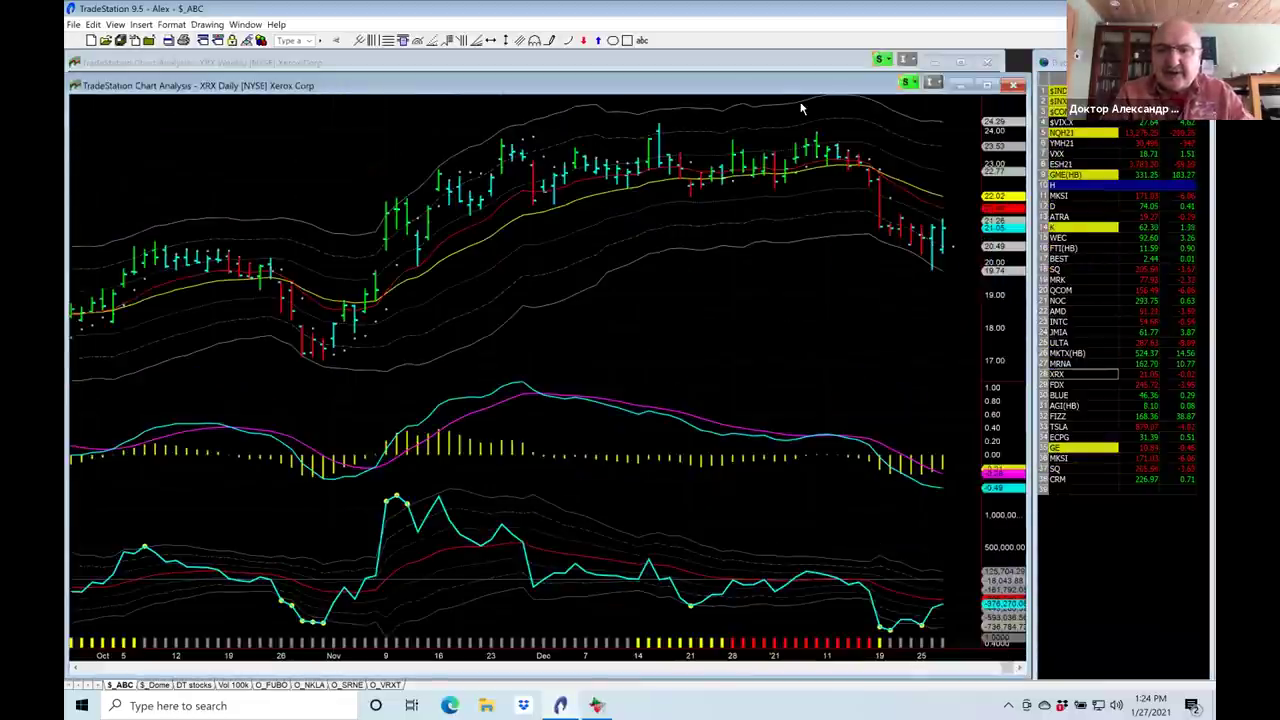
click(764, 58)
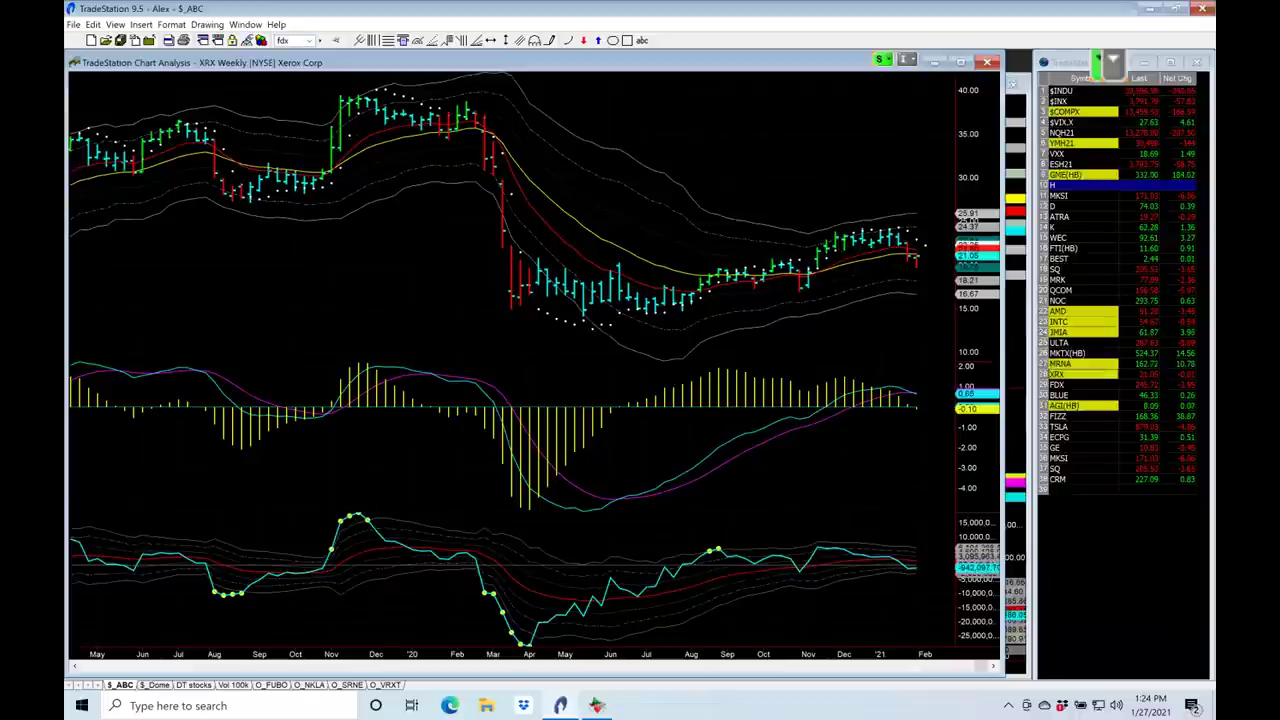
Load FDX and compare its weekly and daily charts, inspecting the daily price bars and ending on the weekly chart.
text(x)
key(Return)
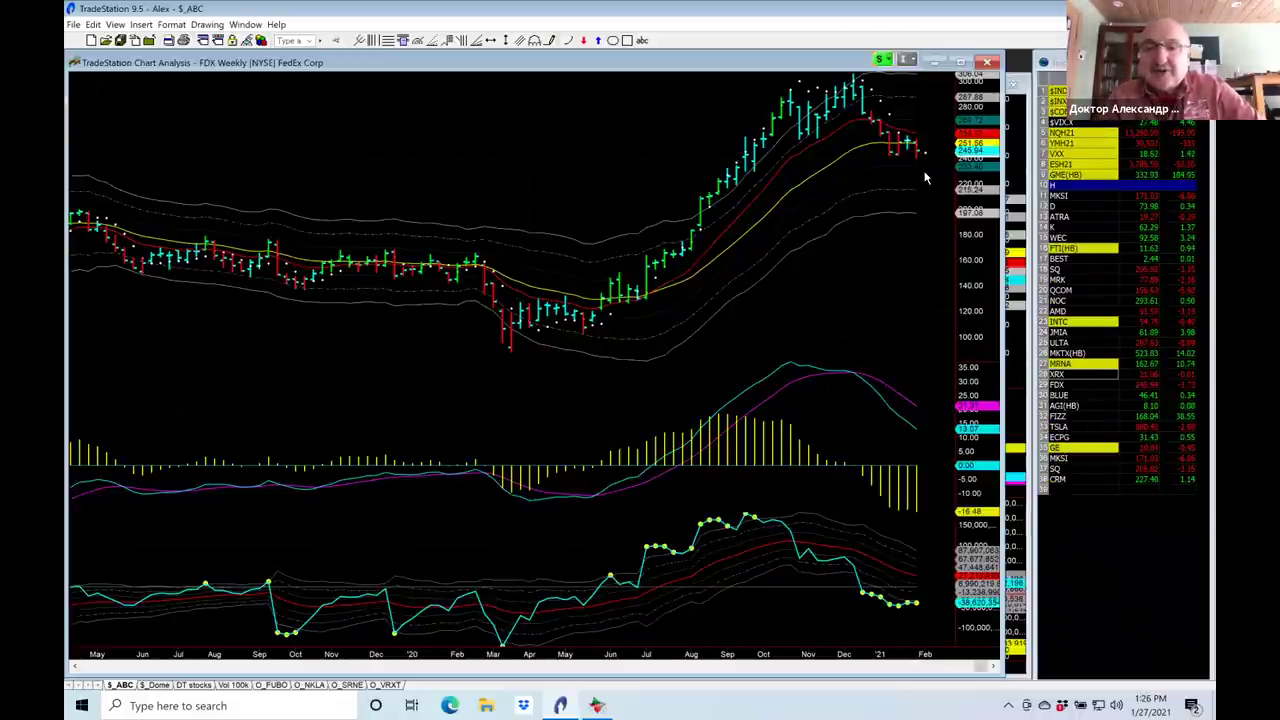
click(1016, 153)
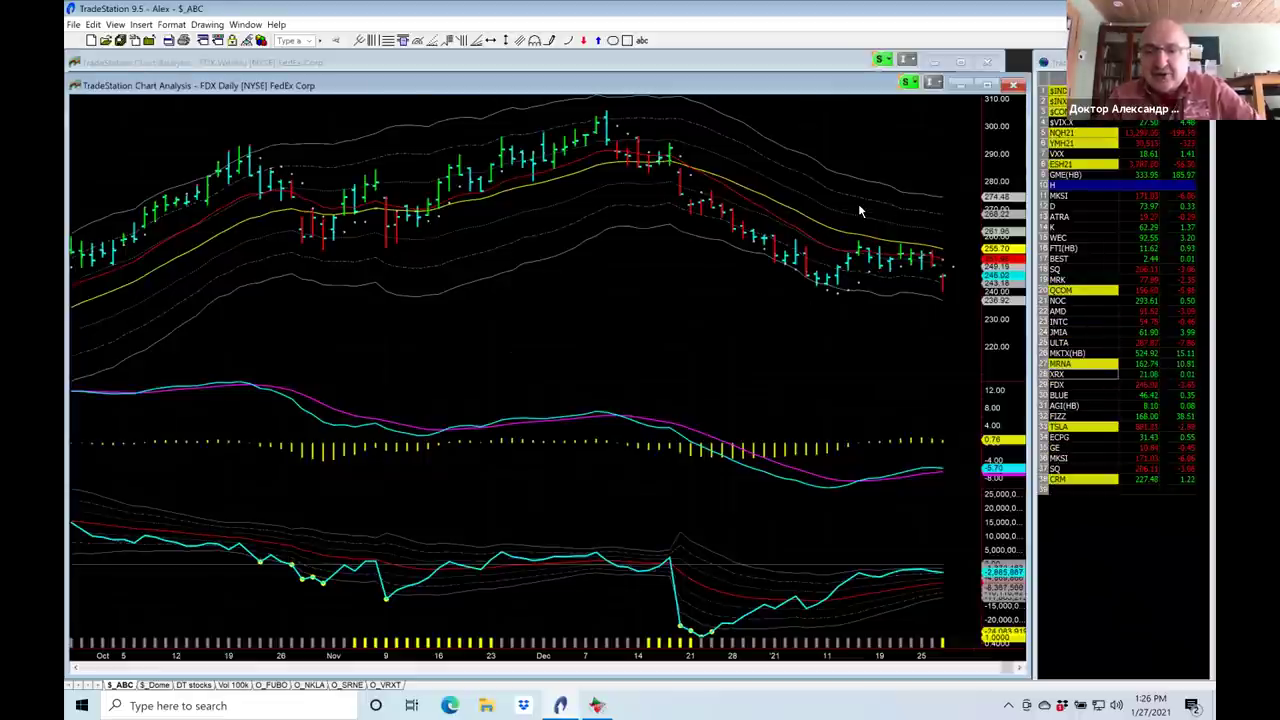
mouse_move(827, 129)
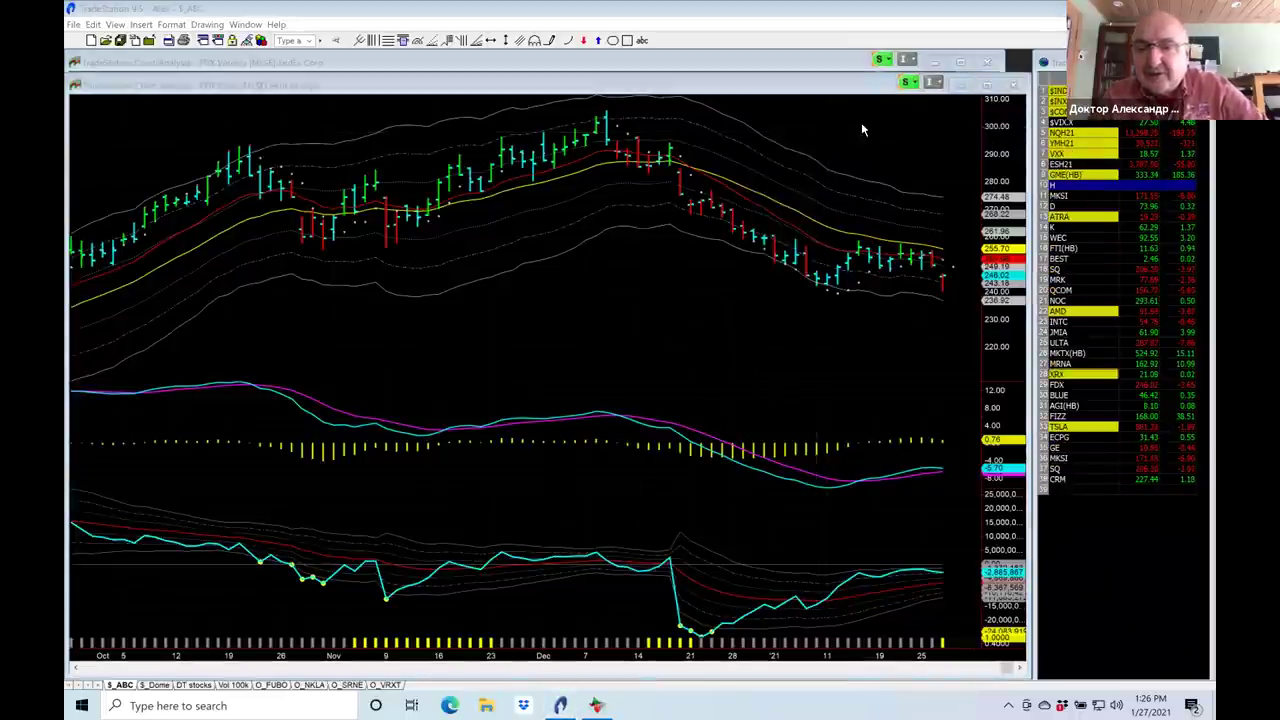
click(945, 157)
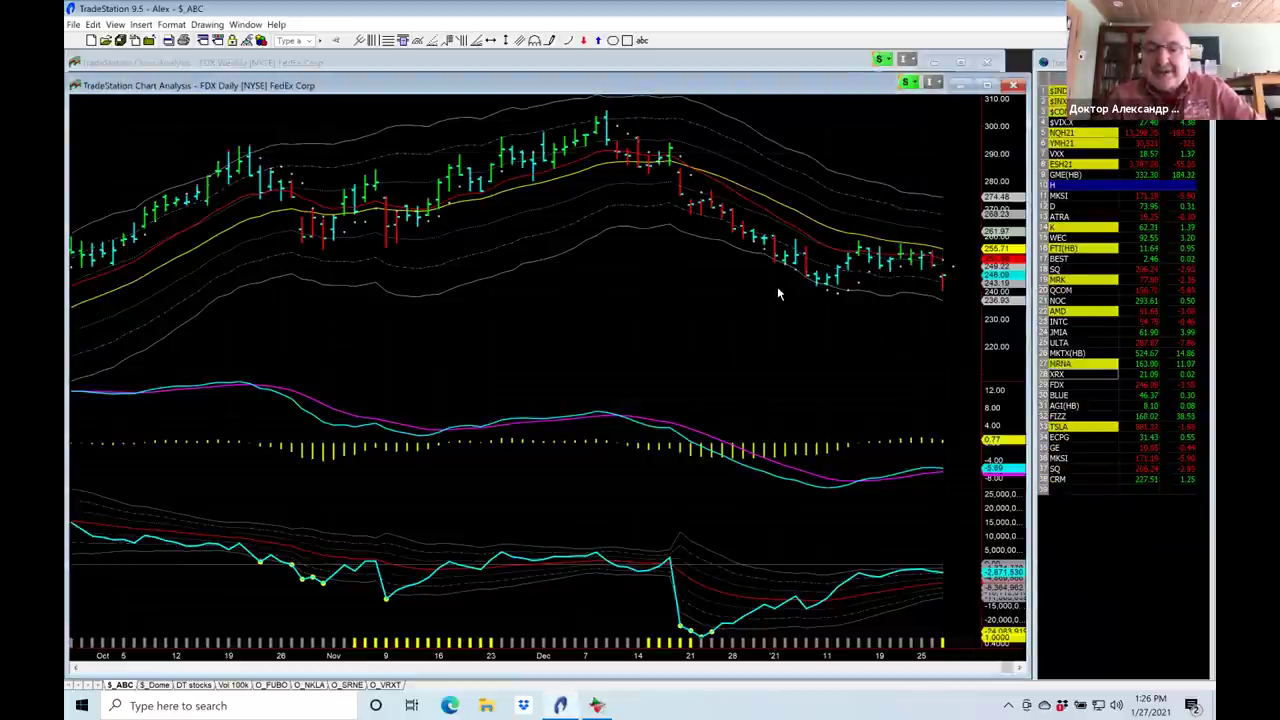
mouse_move(777, 286)
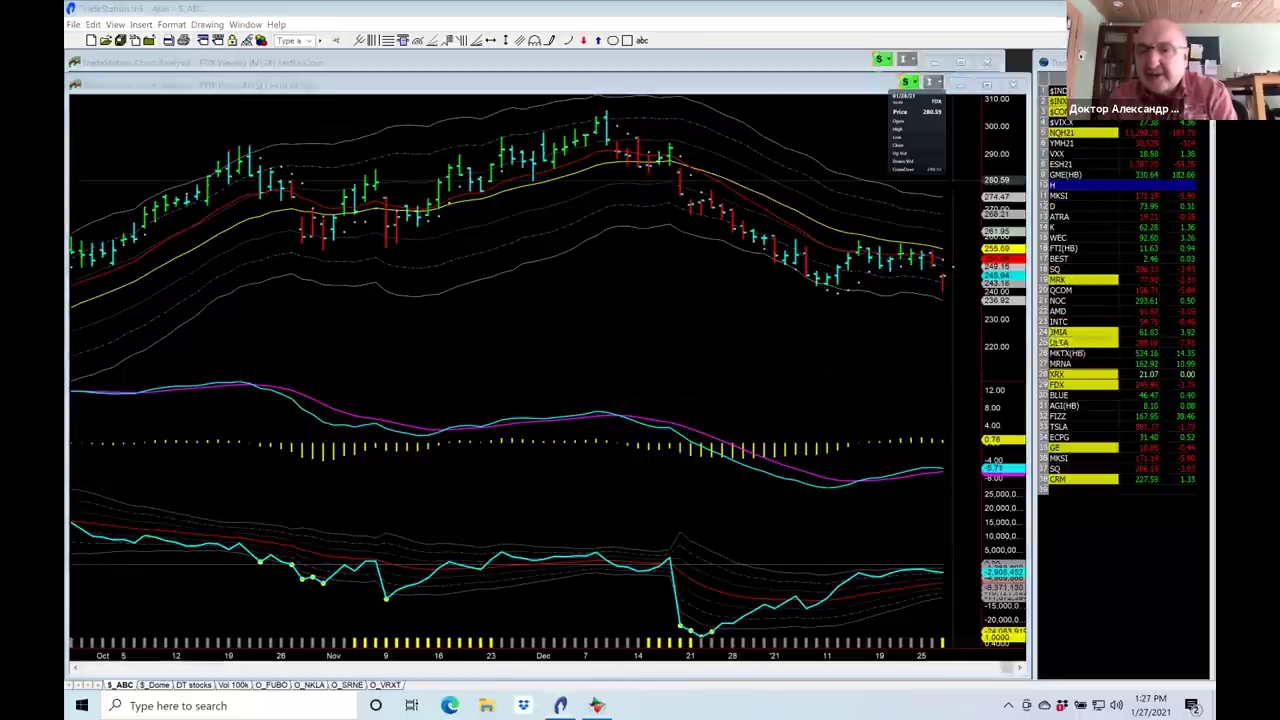
click(895, 101)
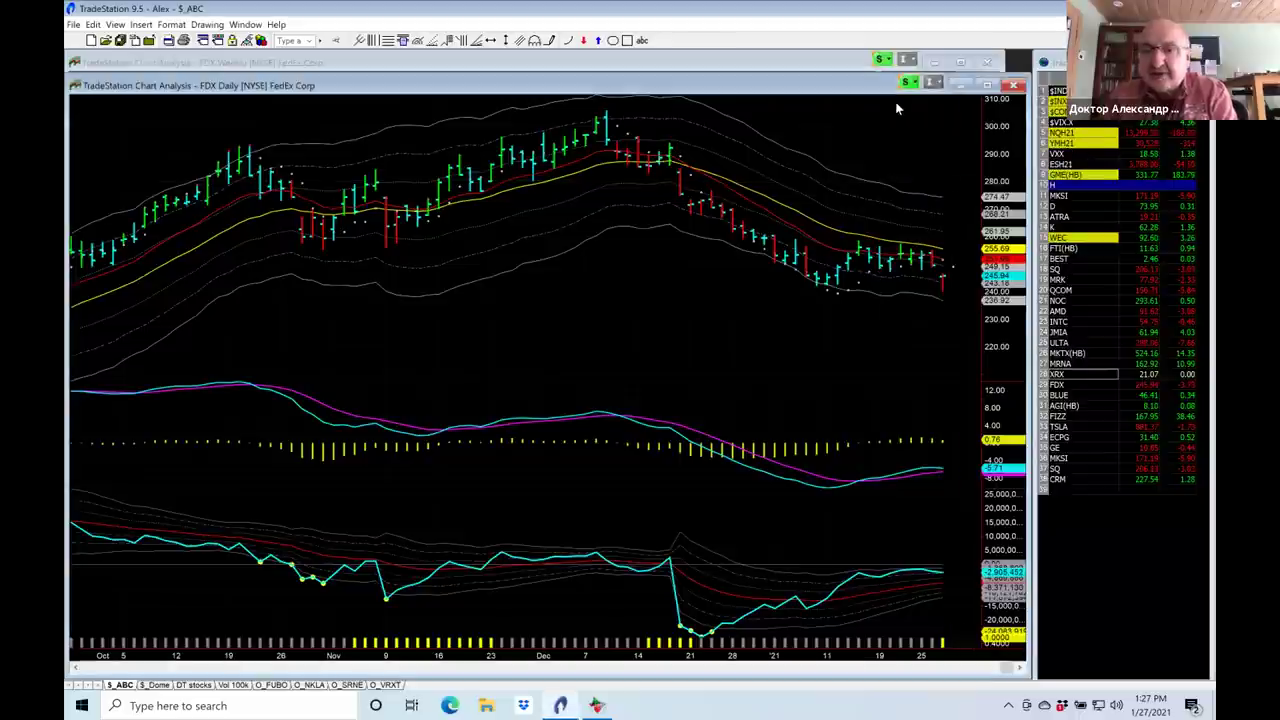
click(835, 66)
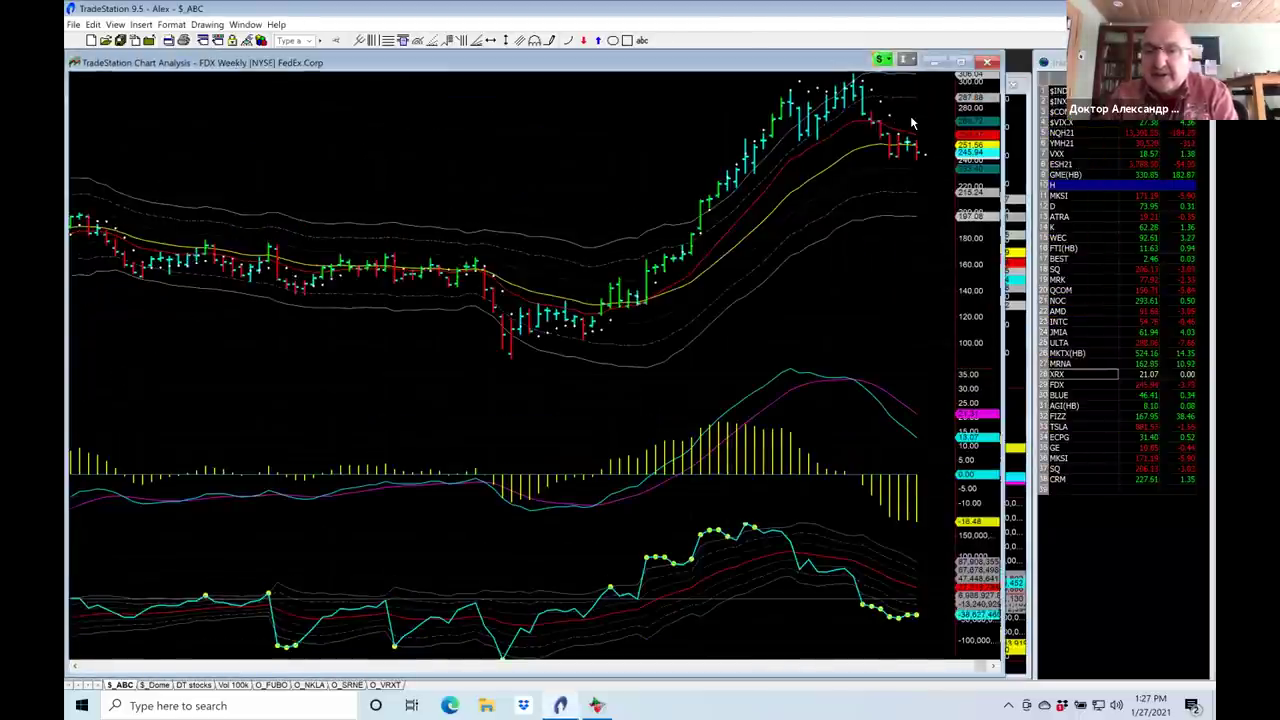
mouse_move(926, 115)
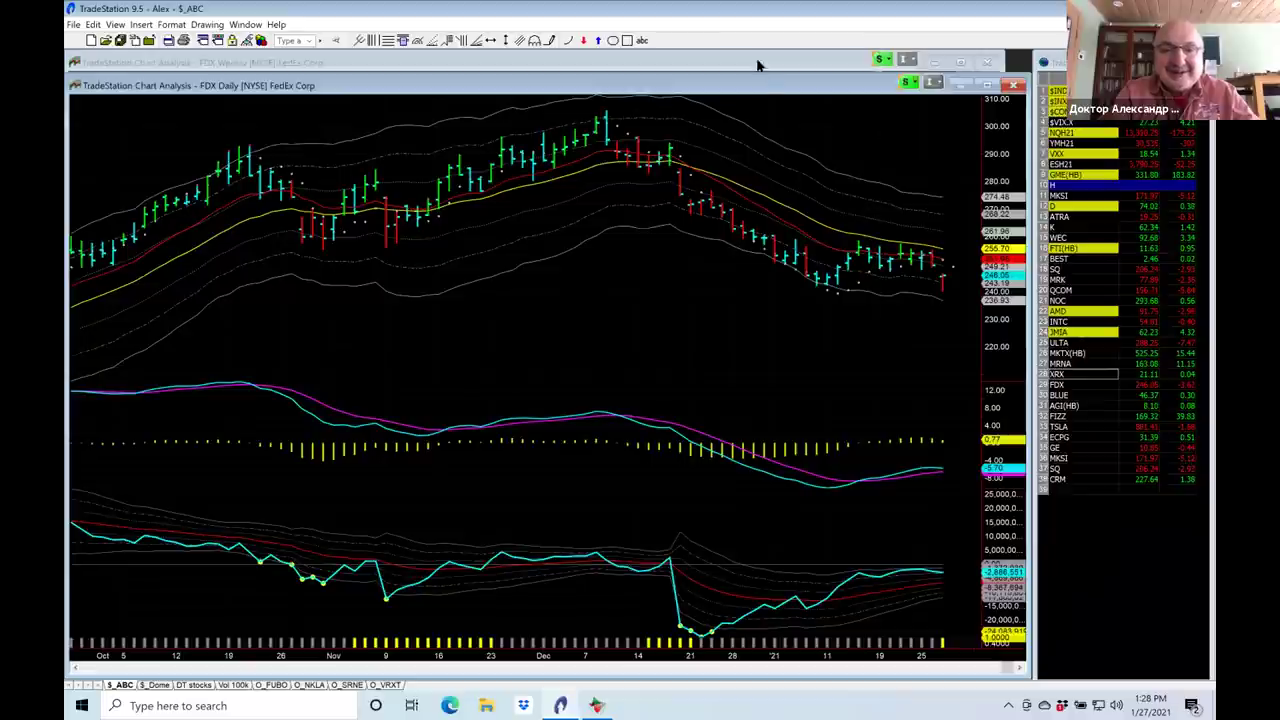
key(ctrl+F4)
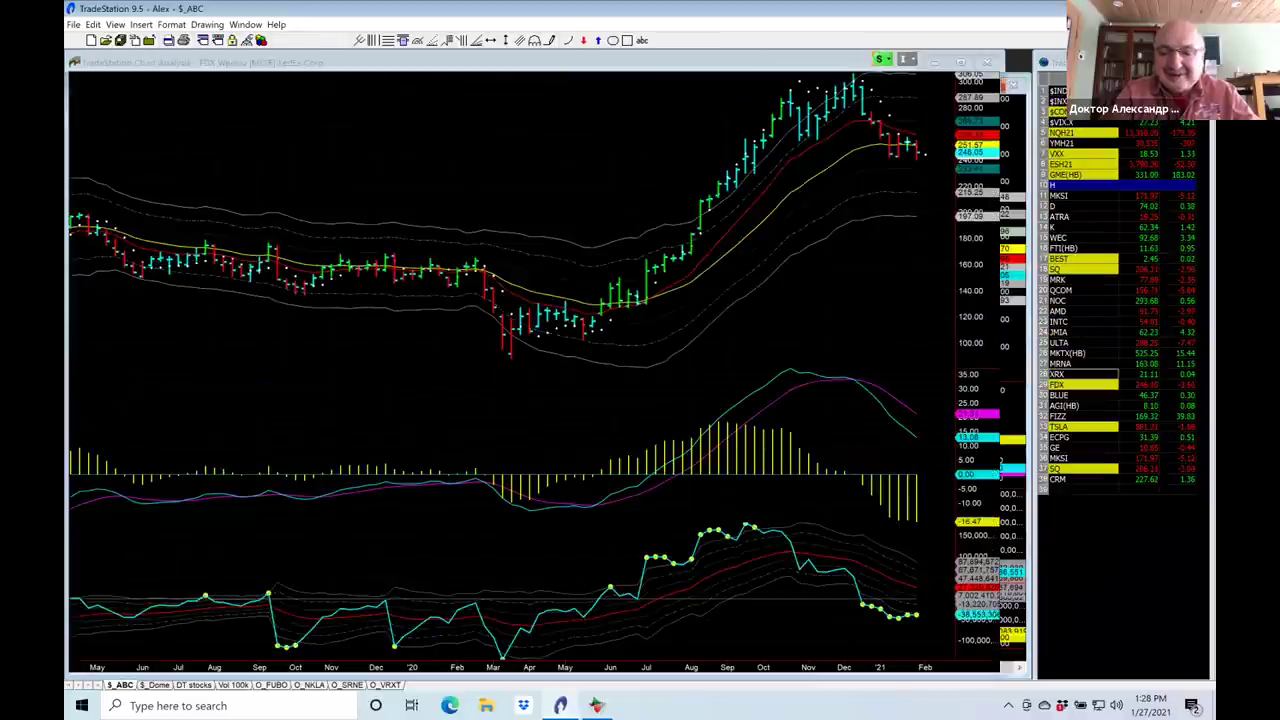
Load BLUE into the charts, view its daily chart and return to the weekly one.
text(b)
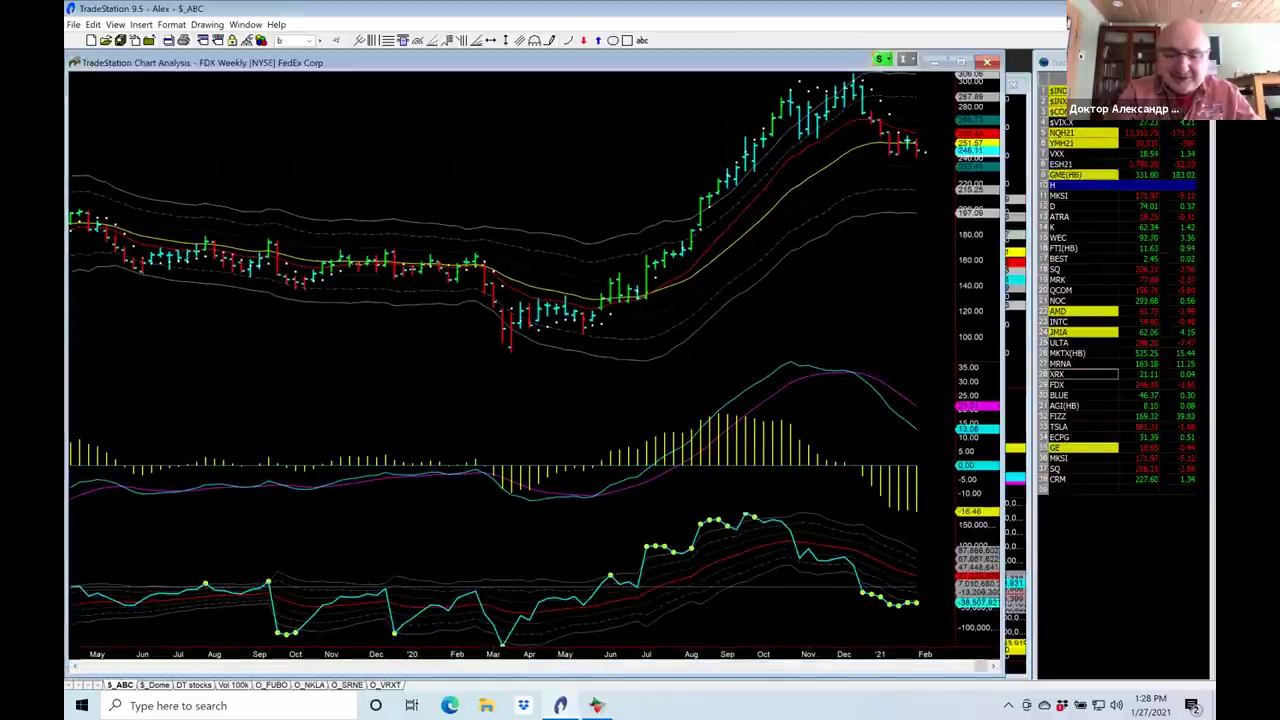
text(lue')
key(Return)
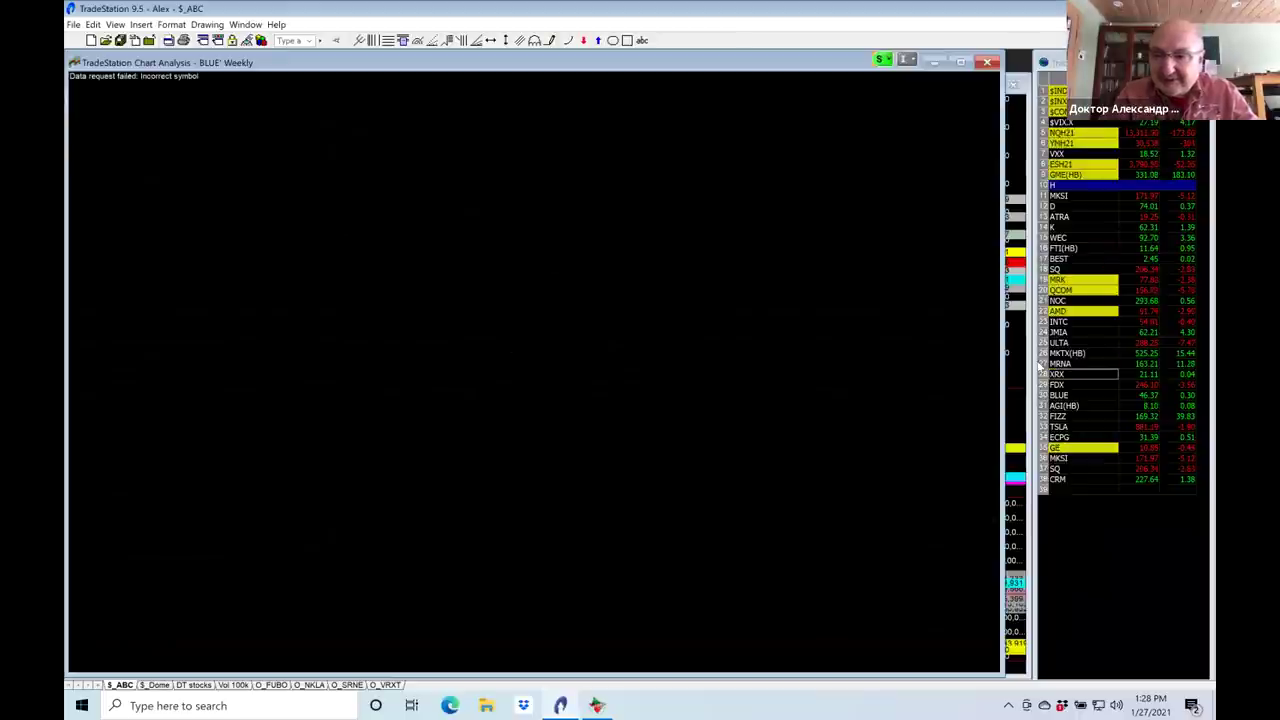
click(1057, 393)
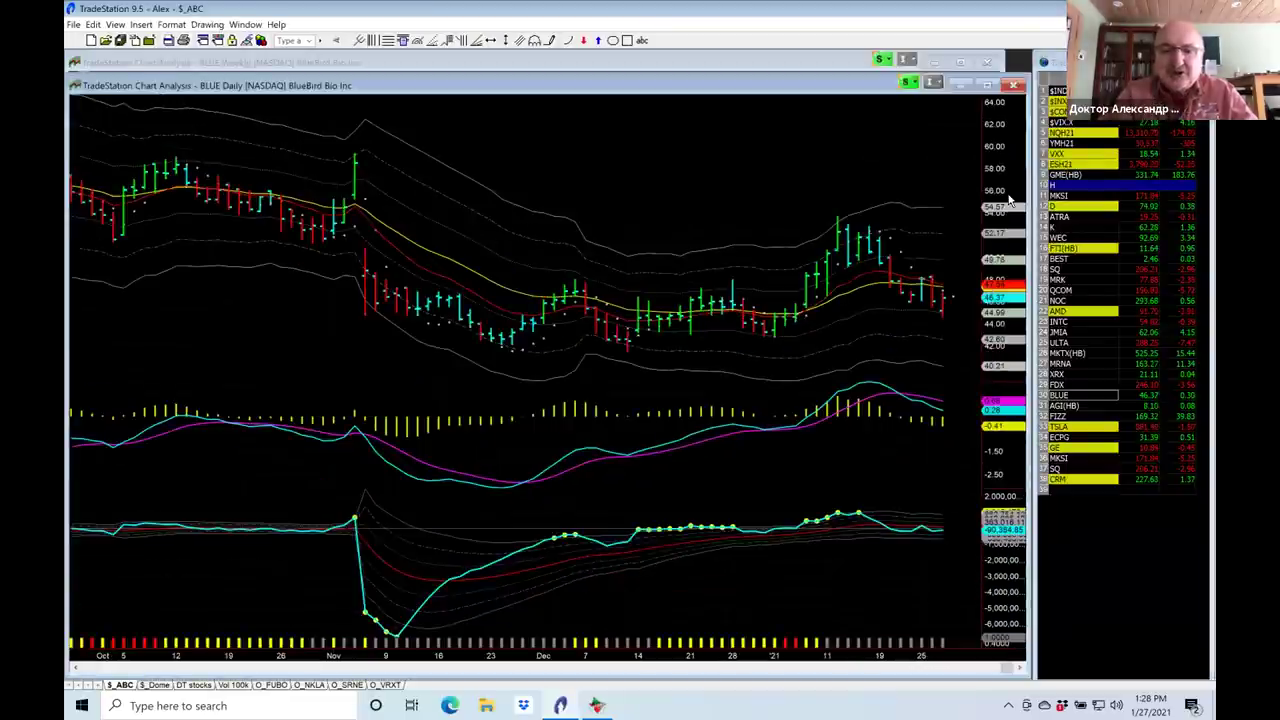
click(674, 67)
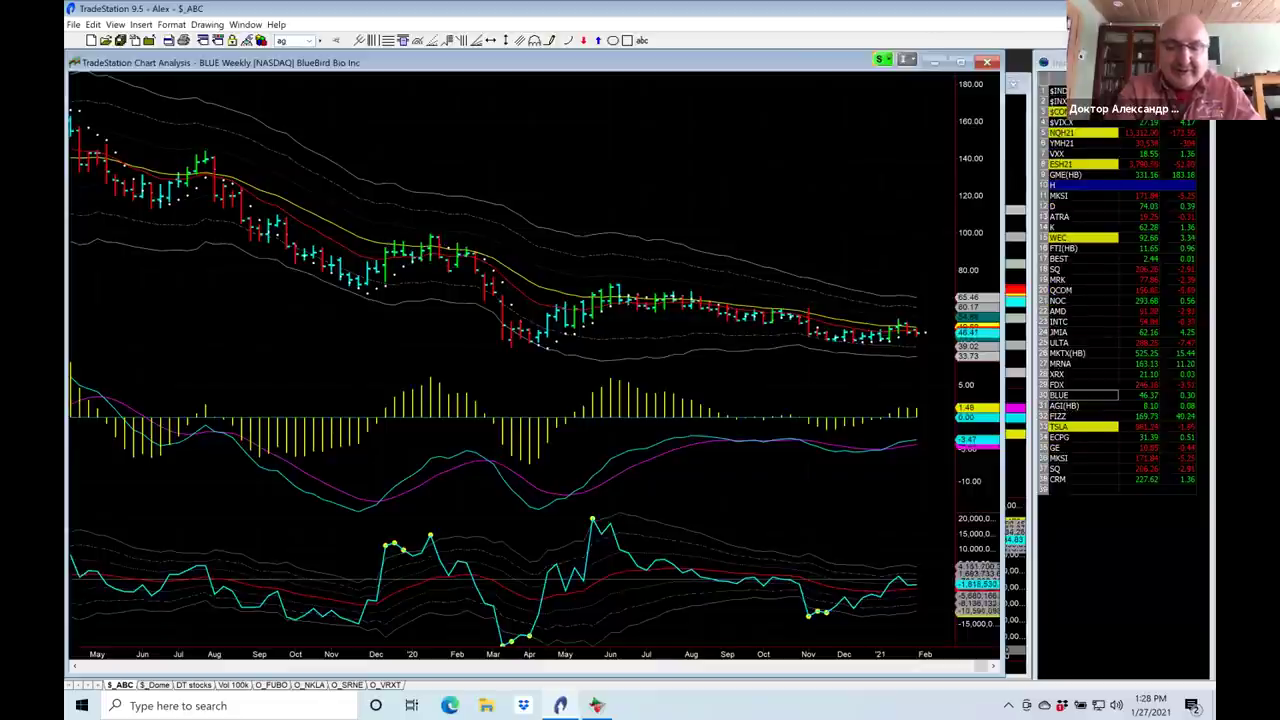
key(Return)
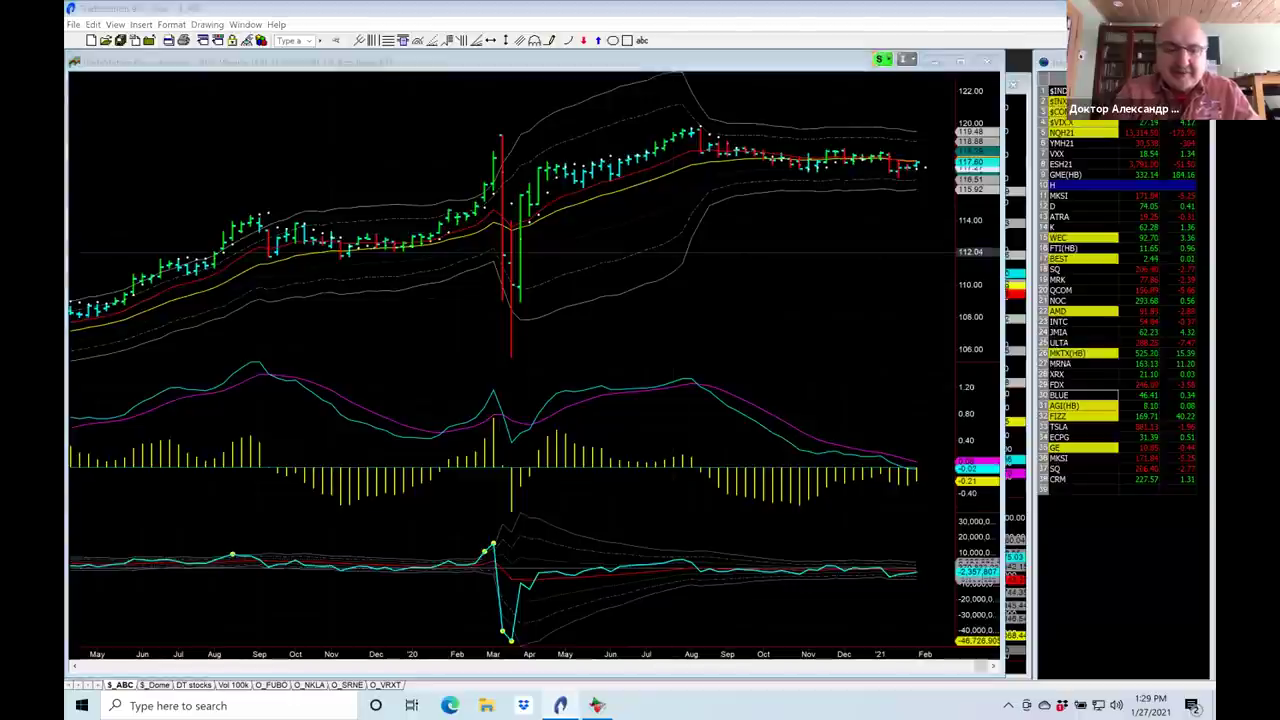
text(AIG)
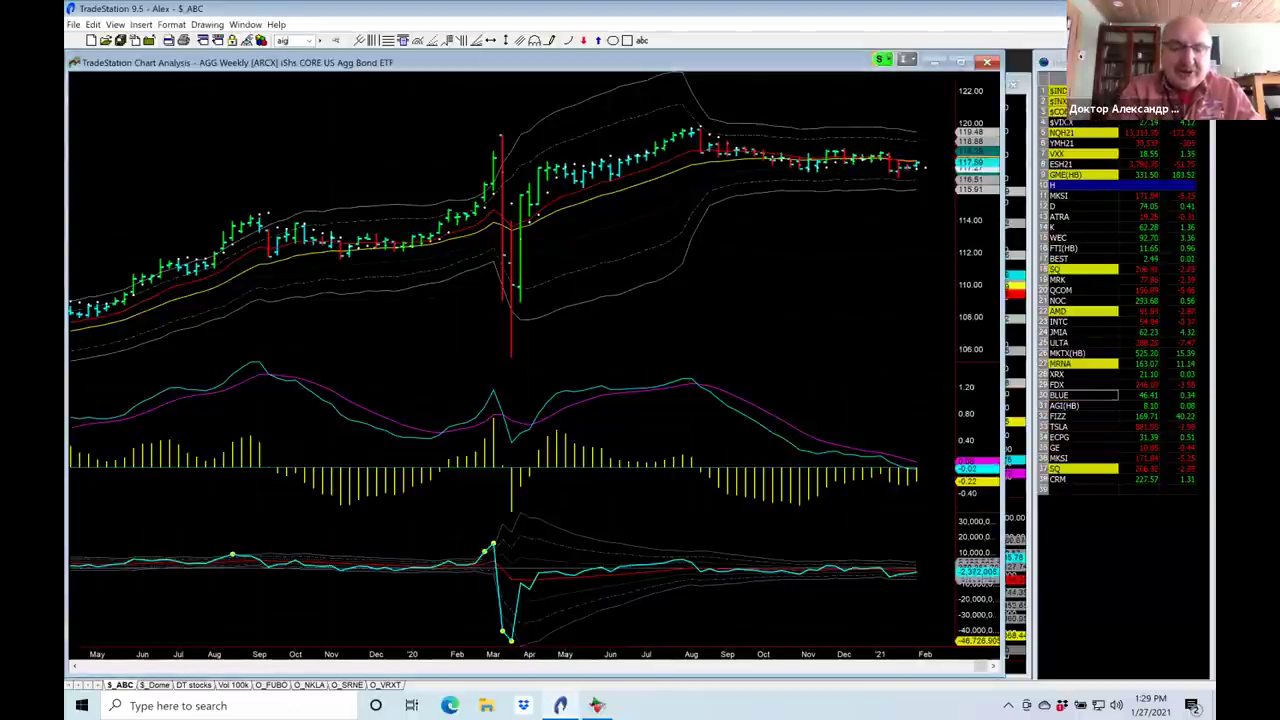
key(Return)
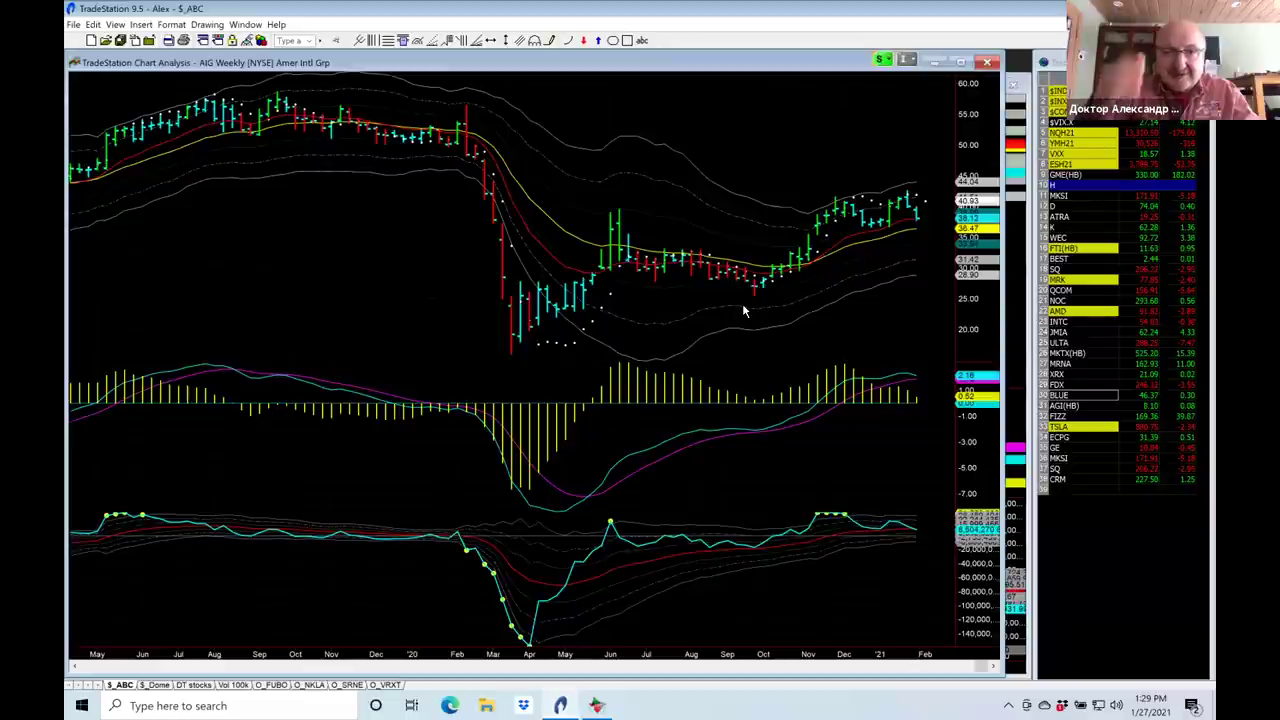
click(731, 108)
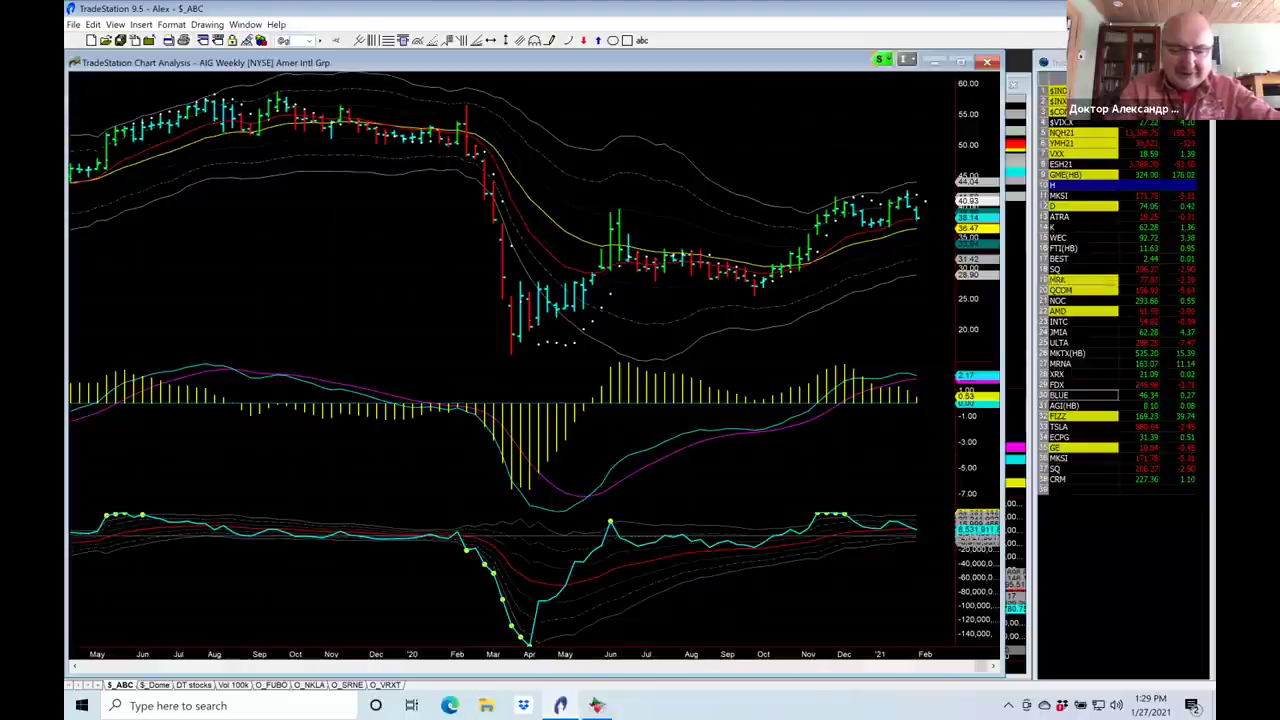
key(Return)
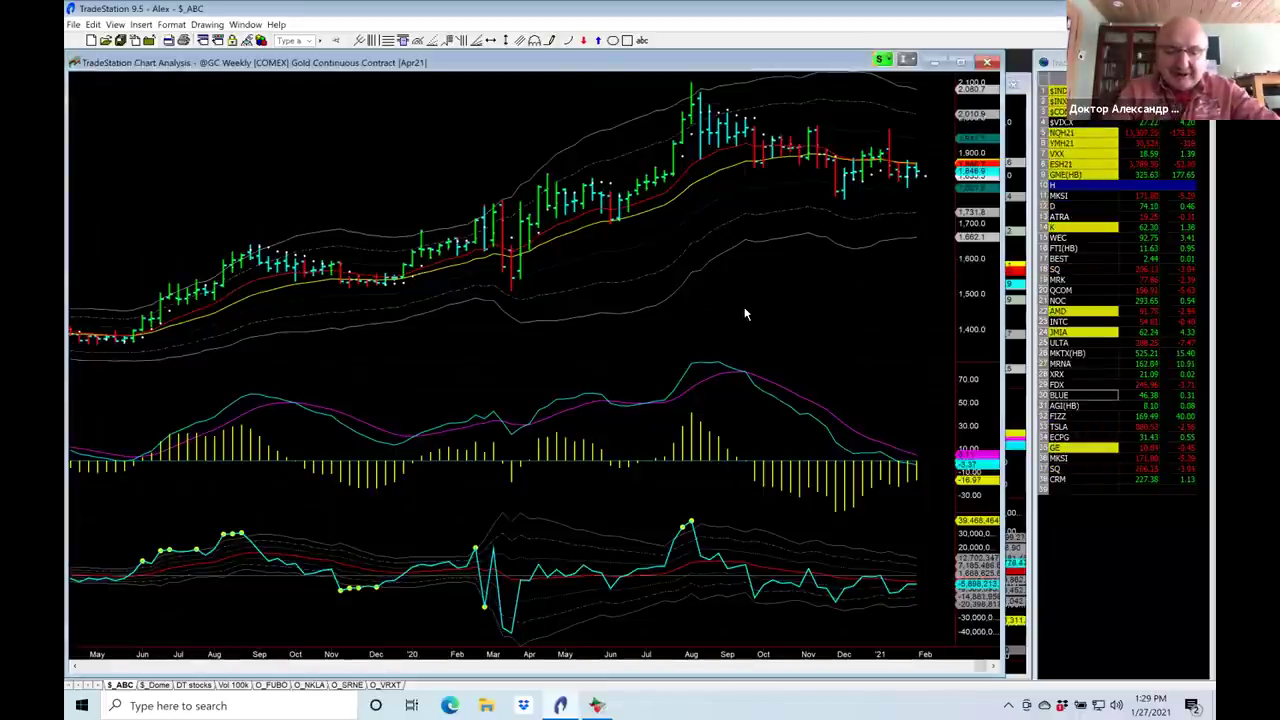
Load AIG again and bring its daily chart to the front for inspection.
text(aig)
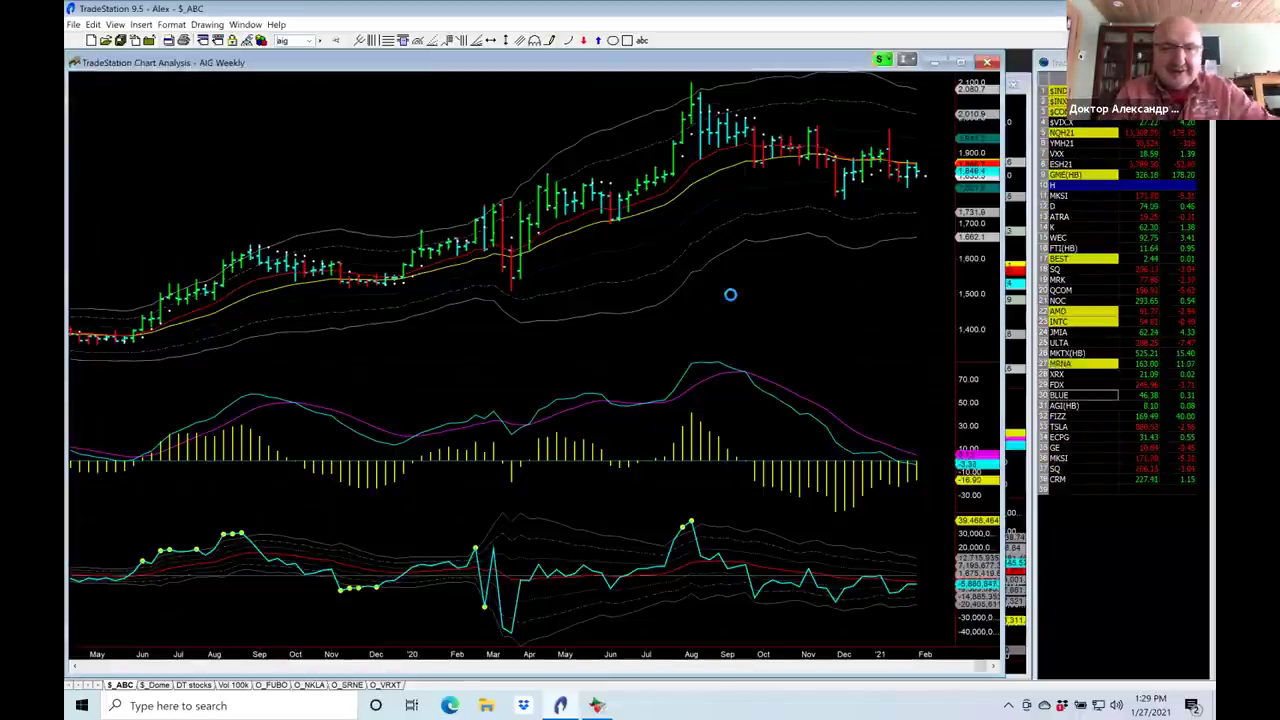
key(Return)
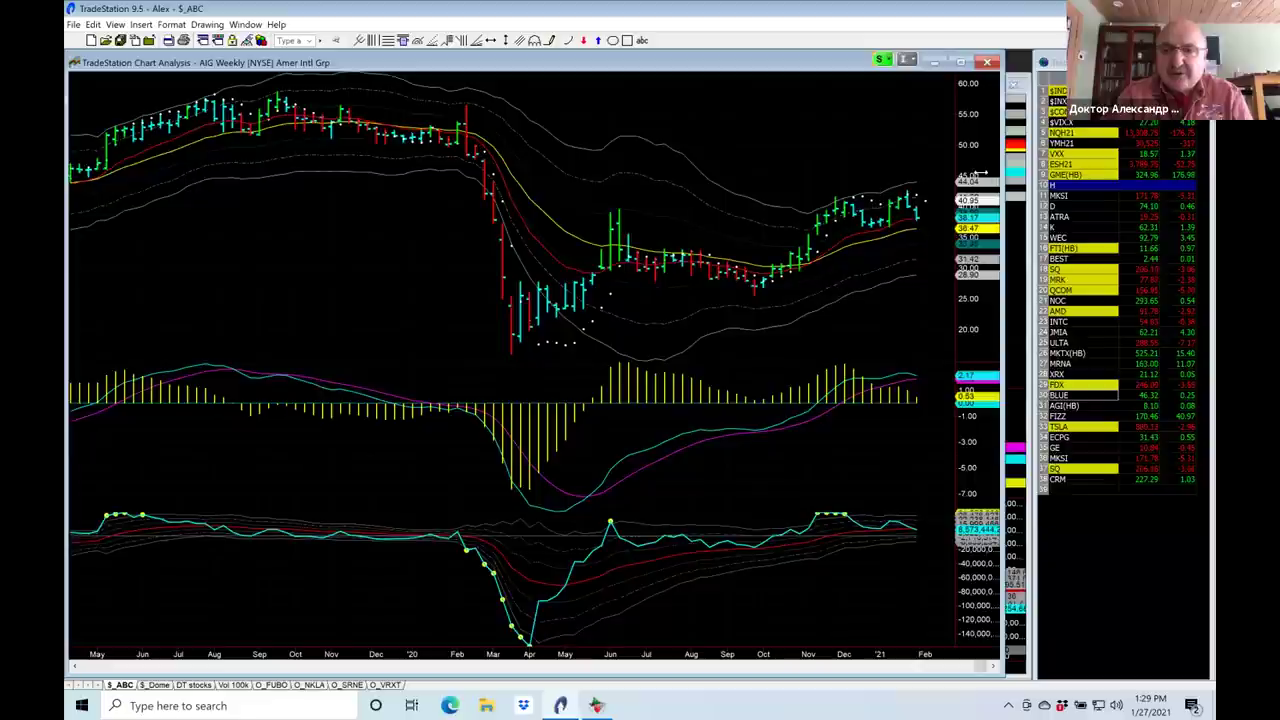
click(1017, 175)
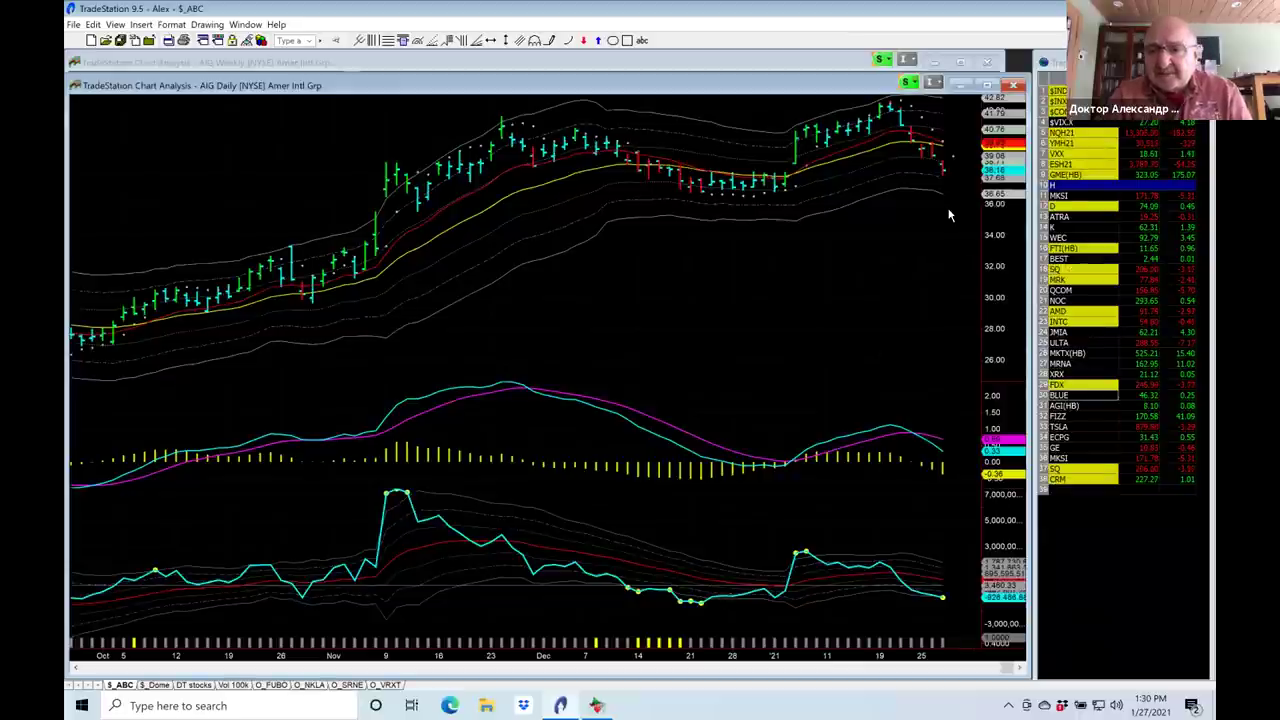
mouse_move(950, 215)
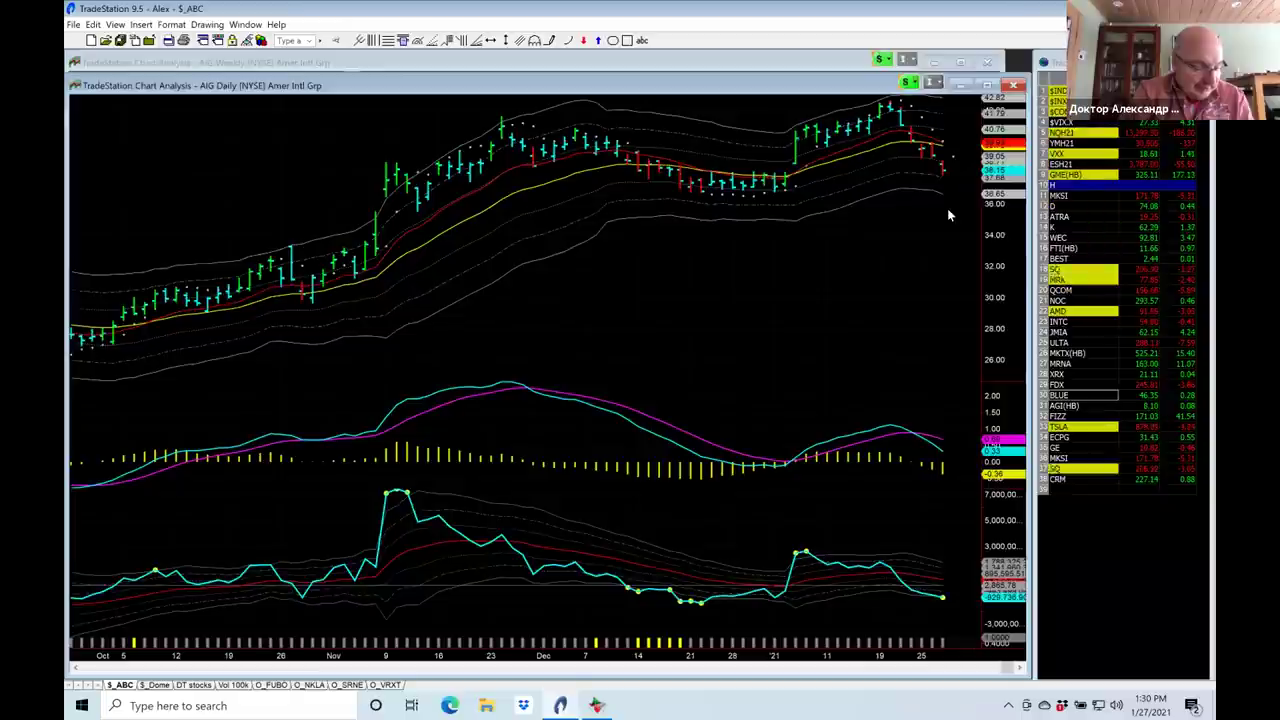
Load FIZZ from the watchlist and compare its weekly and daily charts, ending on the weekly one.
click(1055, 404)
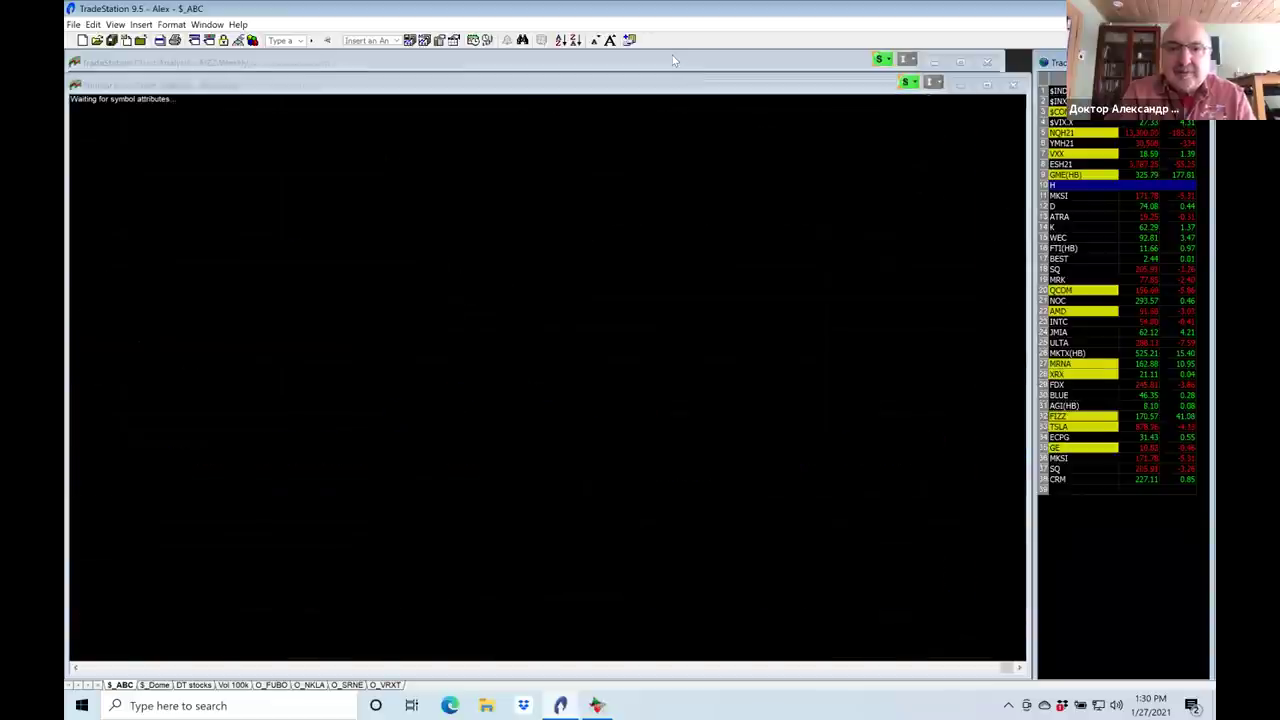
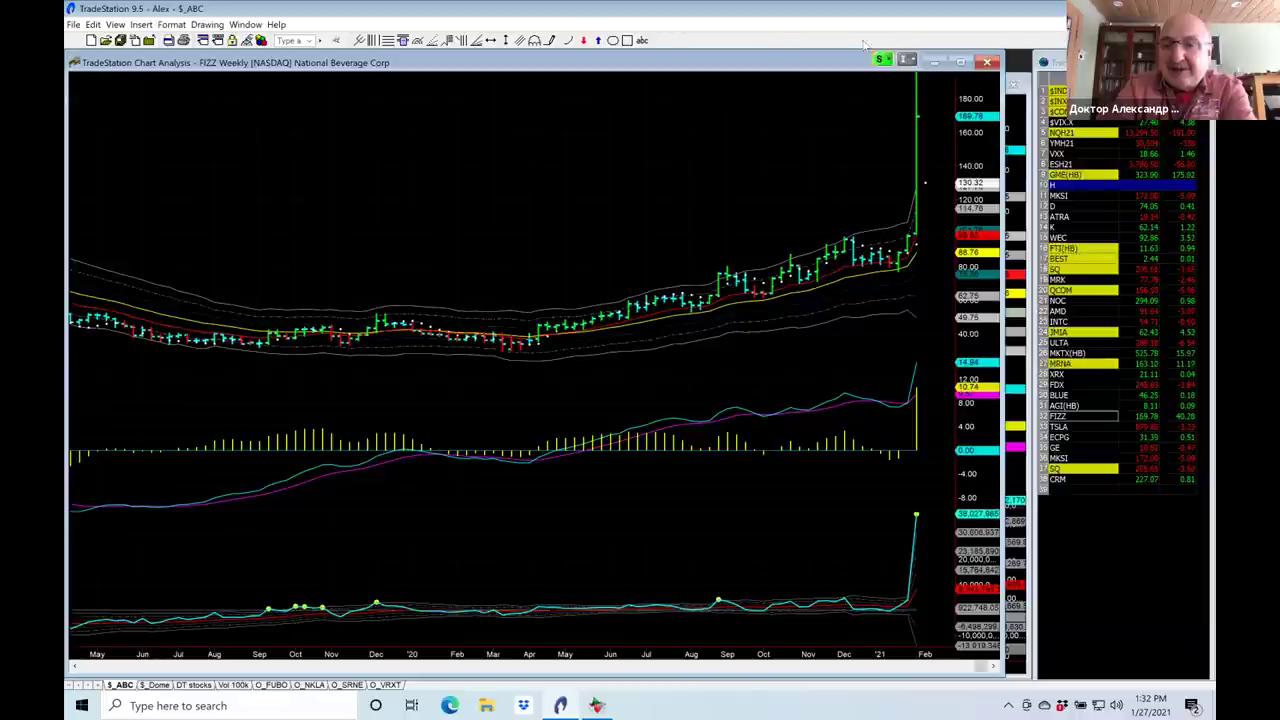
click(1014, 117)
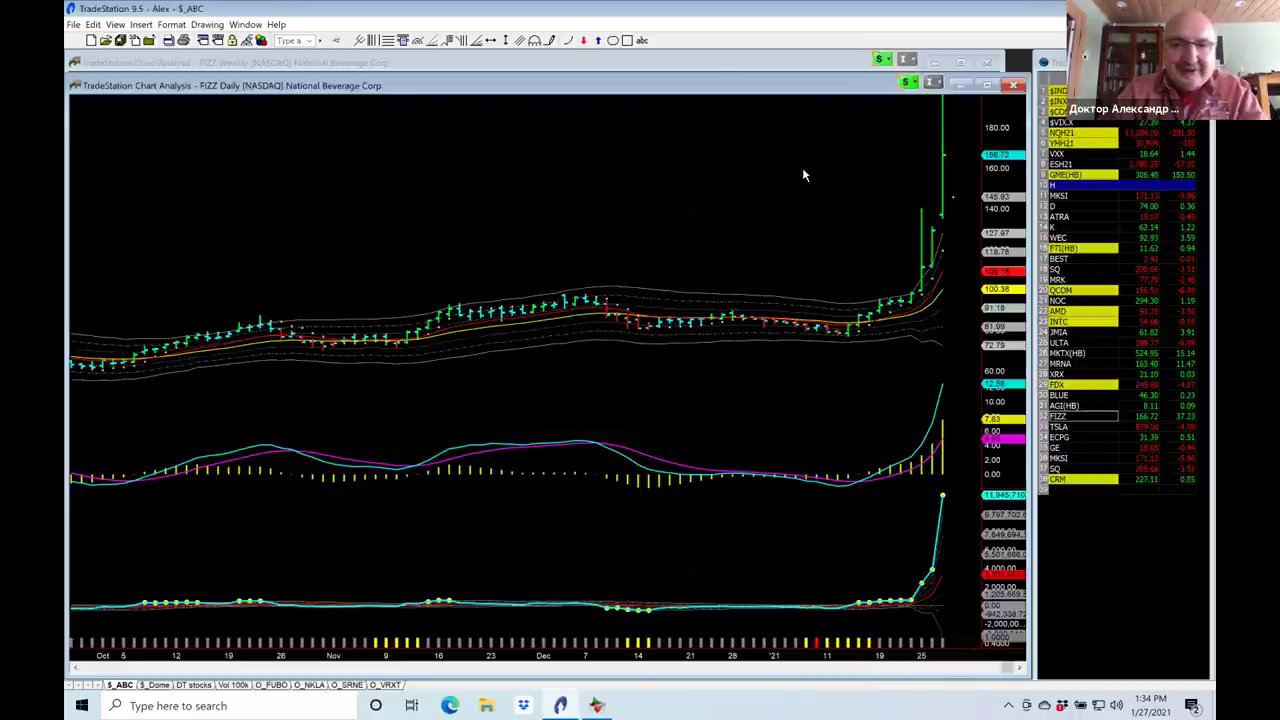
click(687, 62)
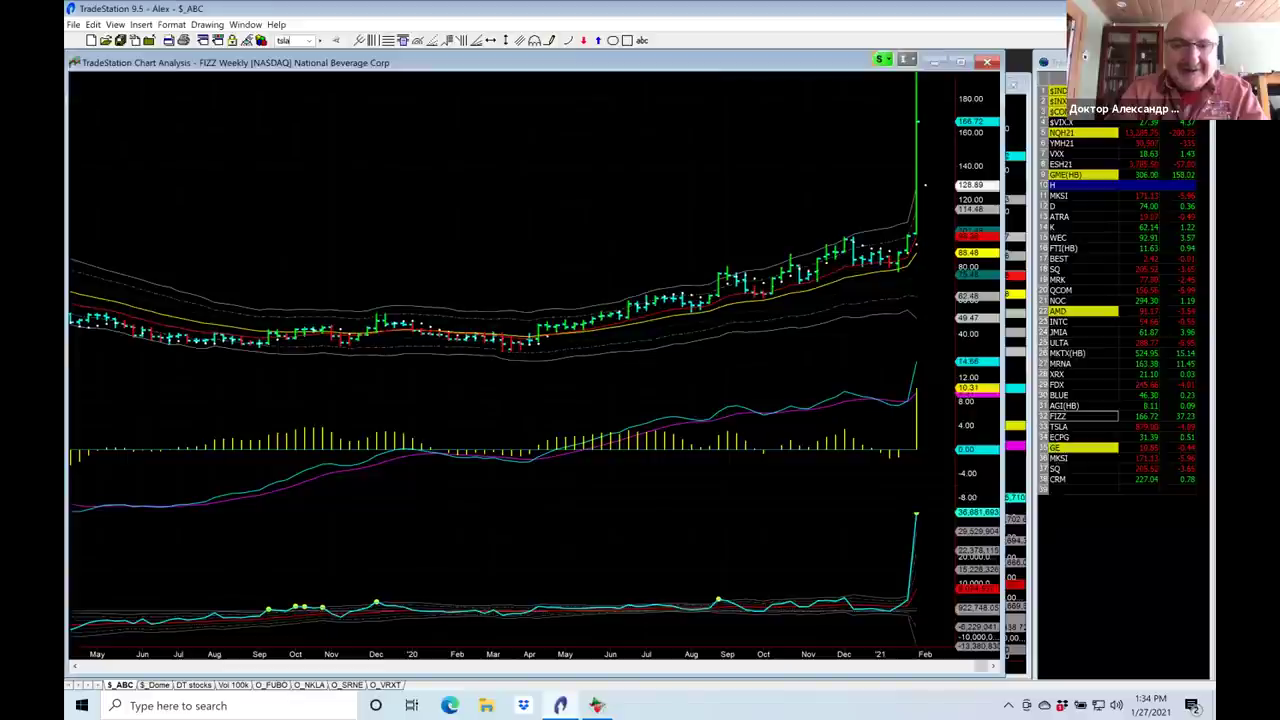
Load TSLA into the charts and bring its daily chart to the front.
text(TSLA)
key(Return)
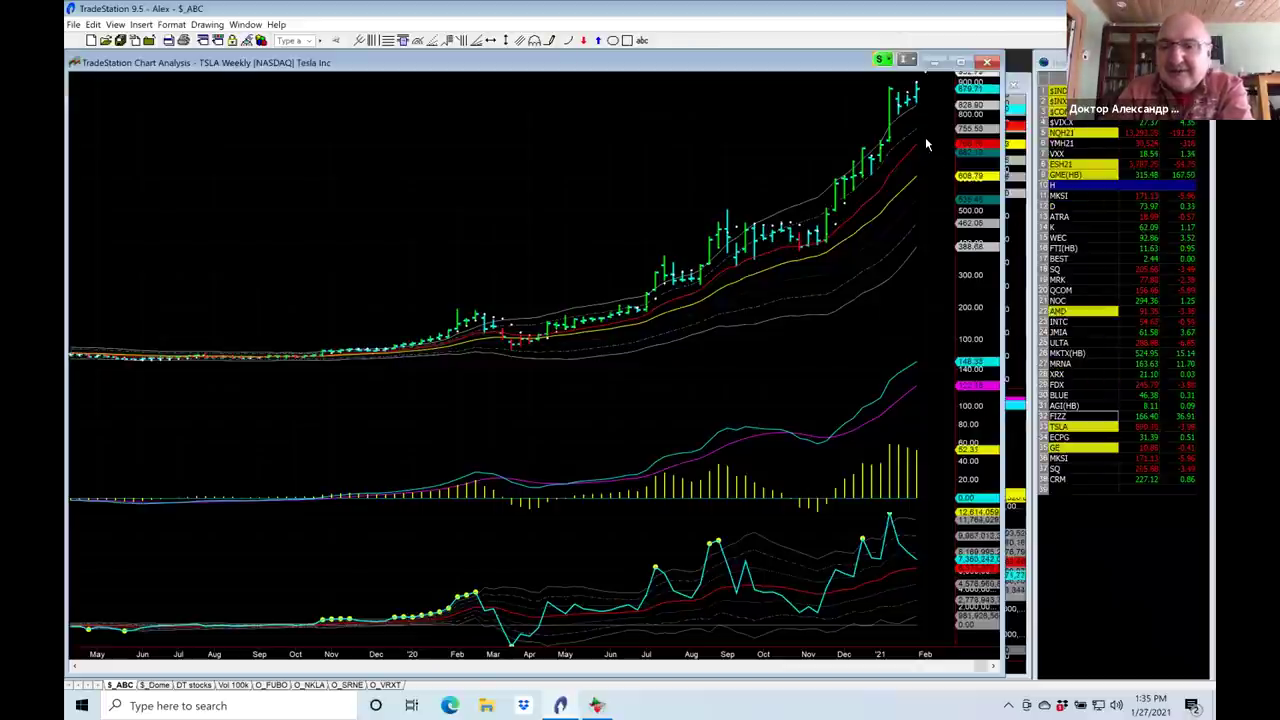
click(1012, 212)
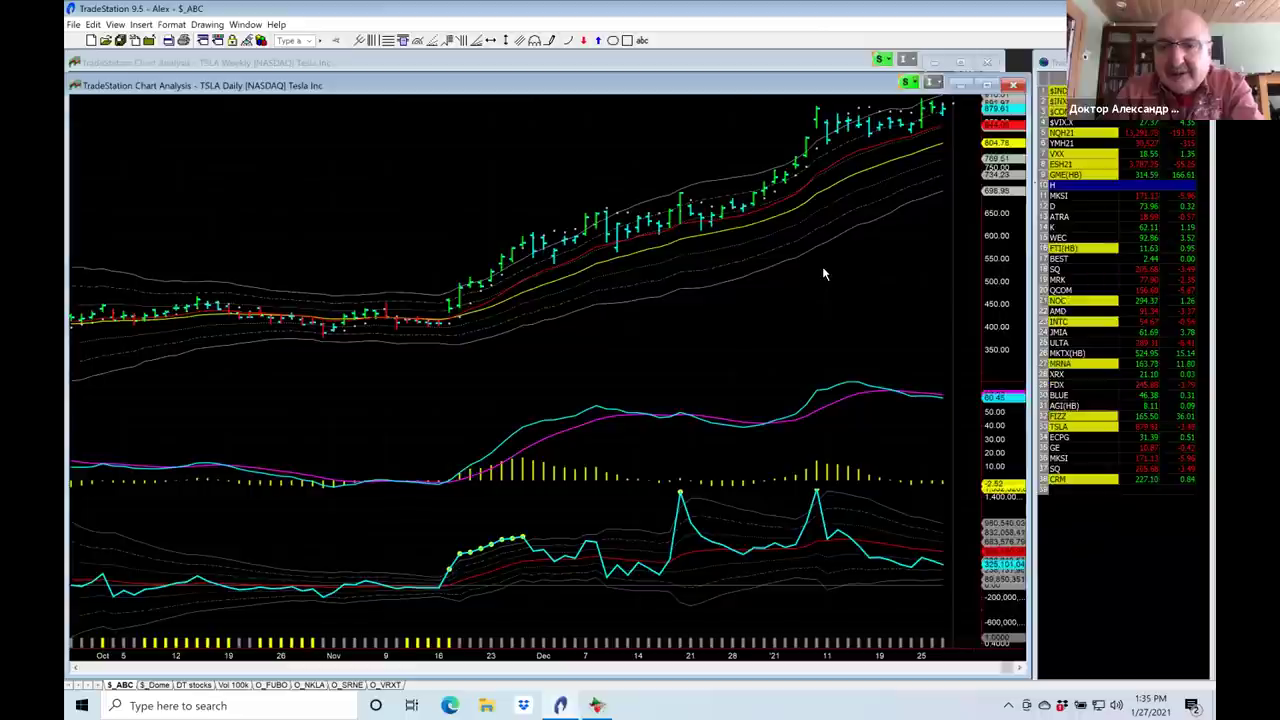
Inspect the bar values on the TSLA daily chart and its intraday charts in the DT stocks workspace, ending in the $_ABC workspace.
drag(822, 266, 811, 269)
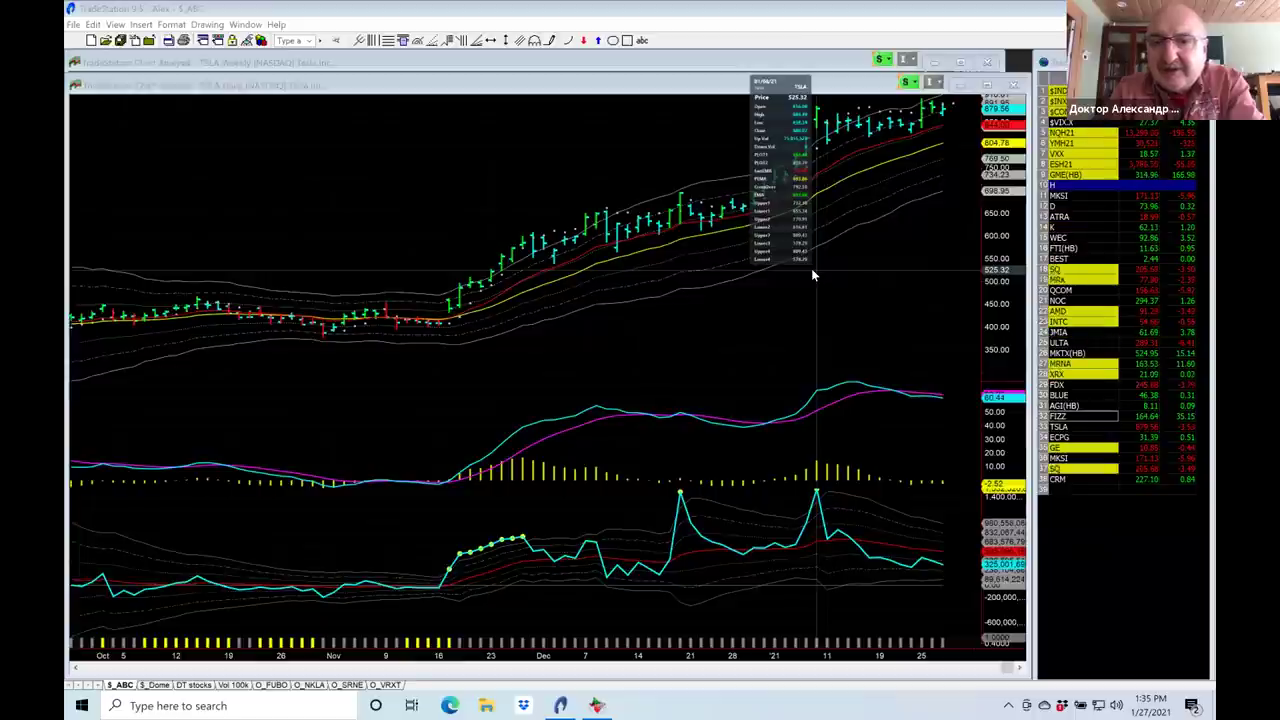
drag(811, 268, 813, 272)
drag(920, 238, 921, 241)
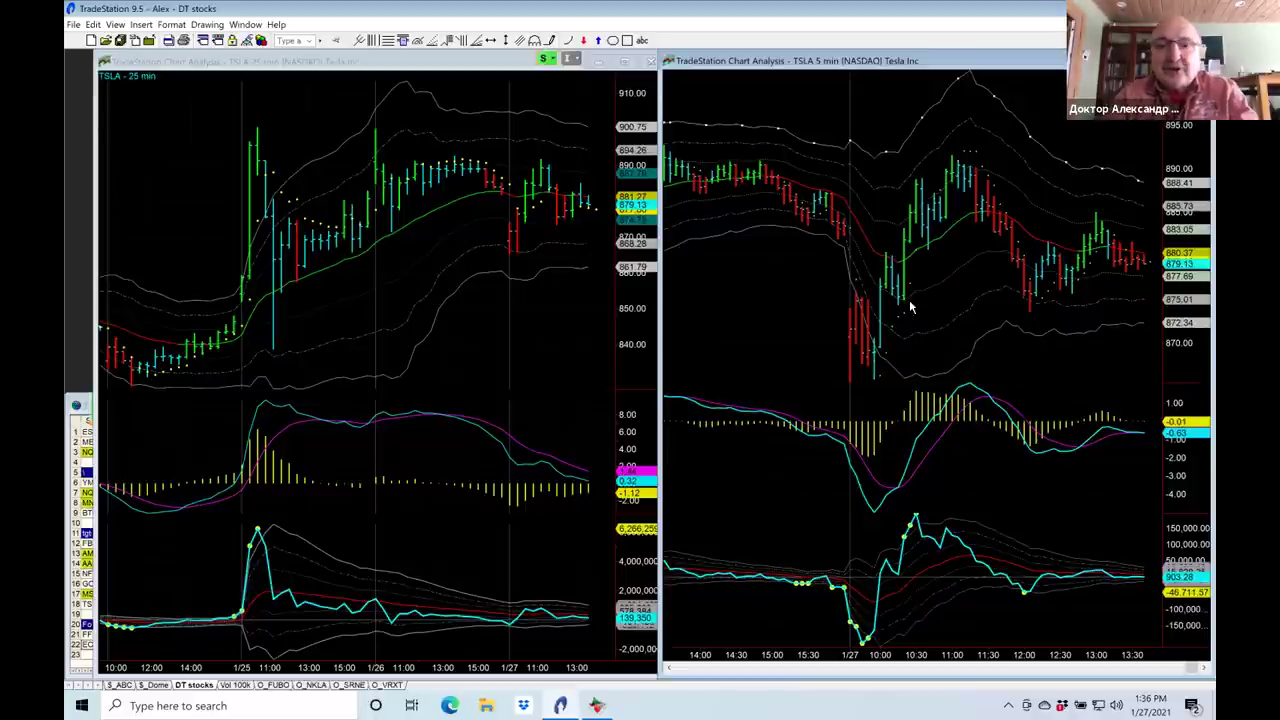
click(153, 685)
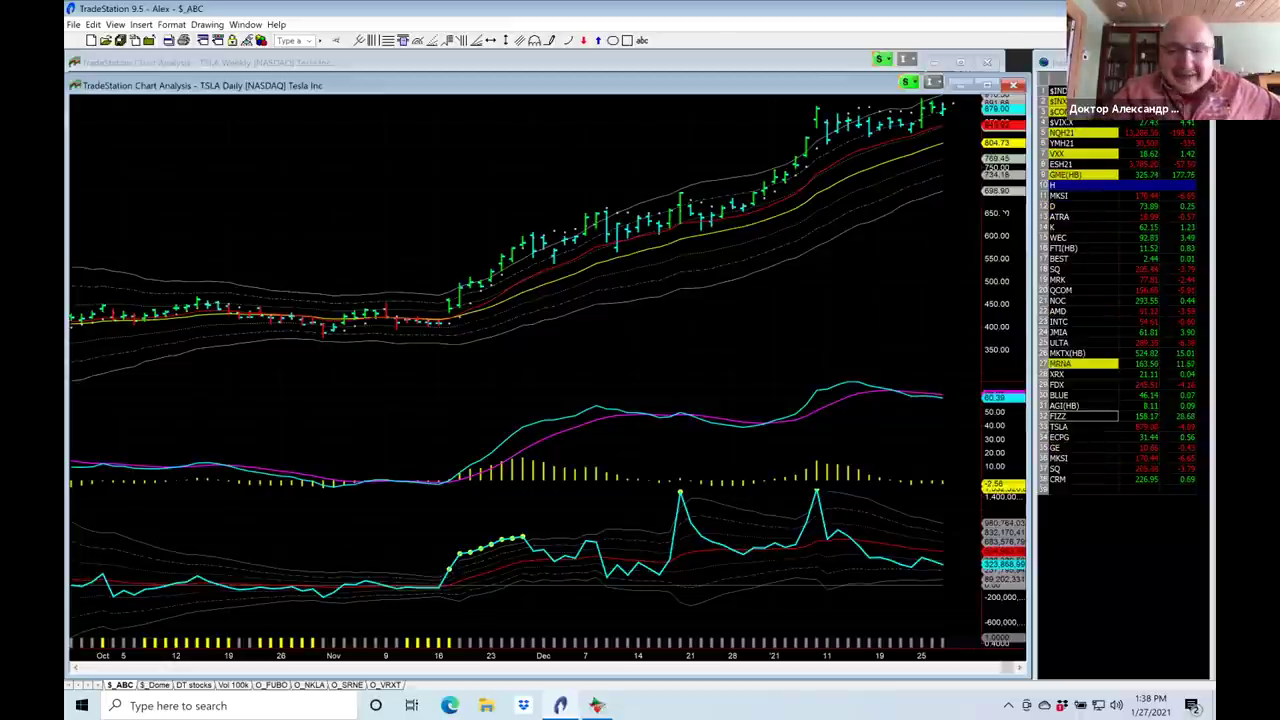
Load ECPG from the watchlist into the charts and bring its weekly chart to the front.
click(1057, 428)
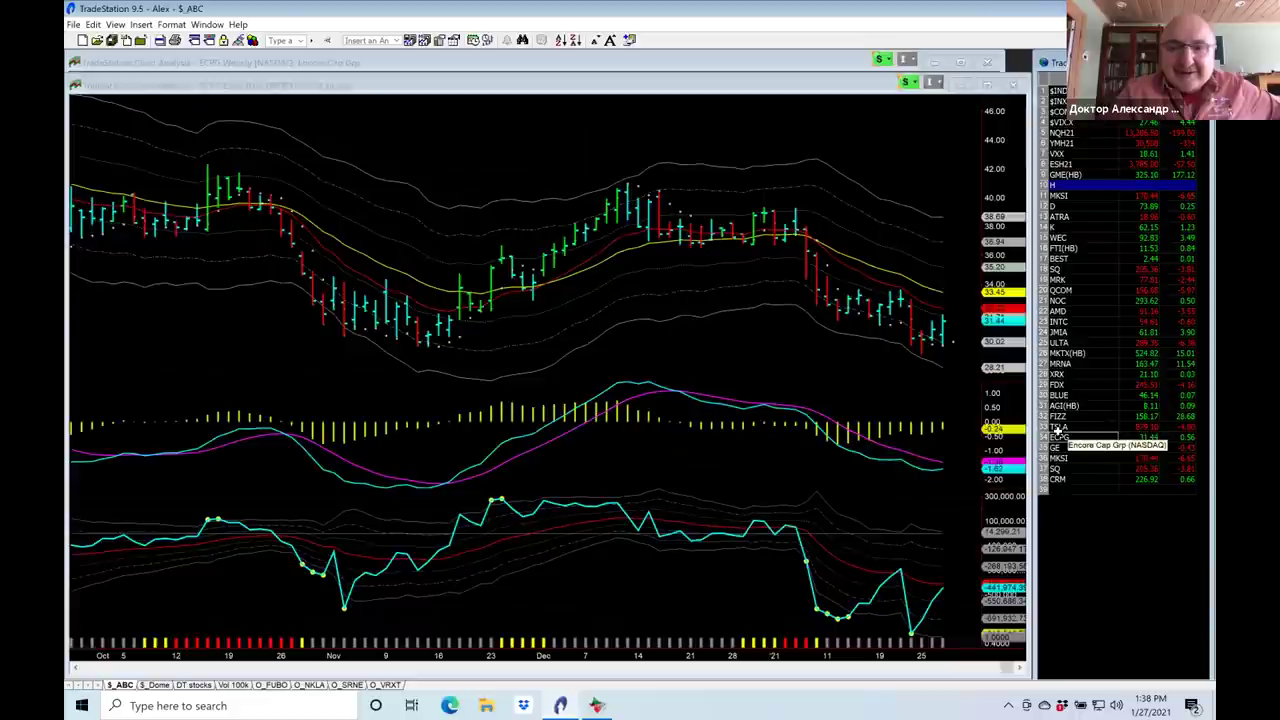
click(761, 60)
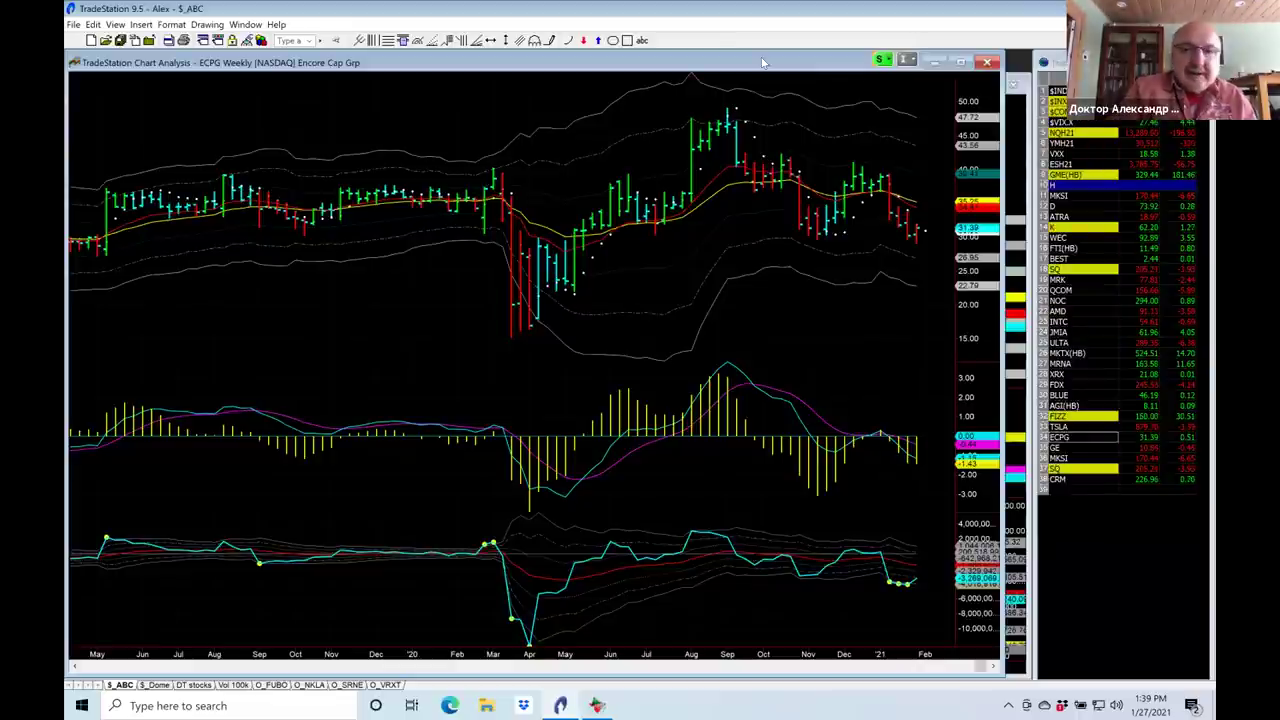
Load GE into the weekly chart, then bring its daily chart to the front for comparison.
click(145, 91)
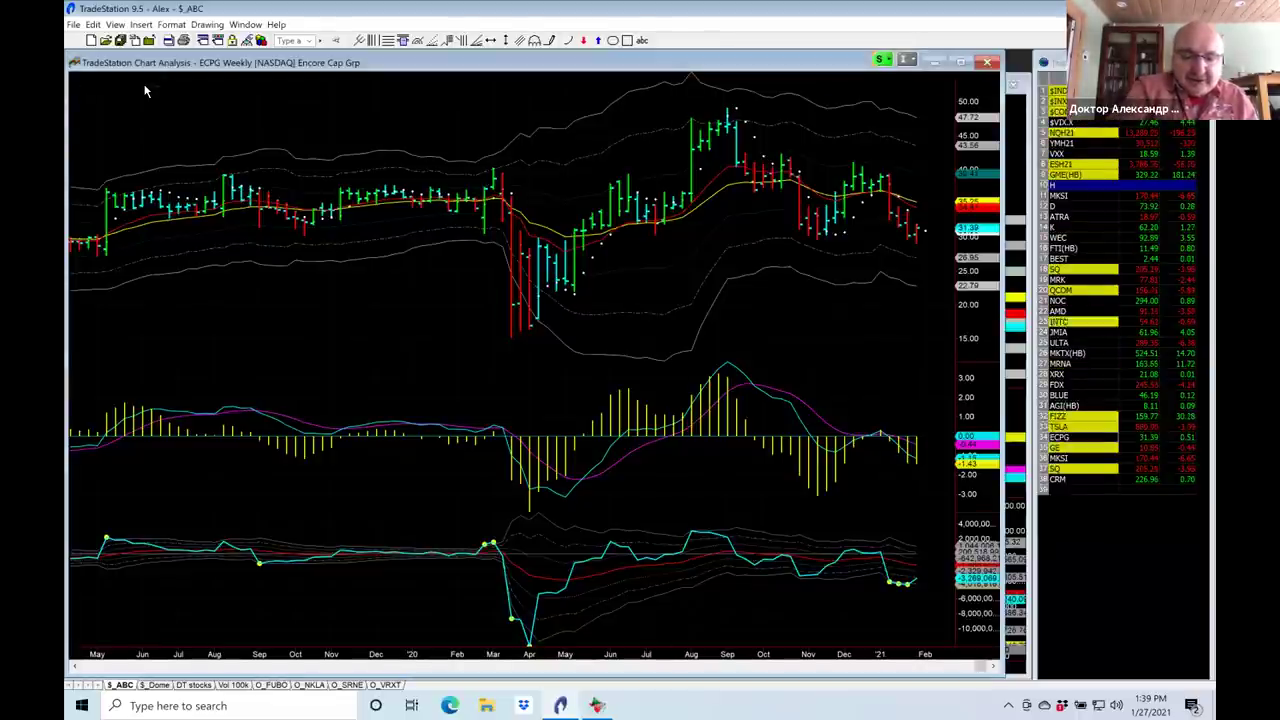
text(ge)
key(Return)
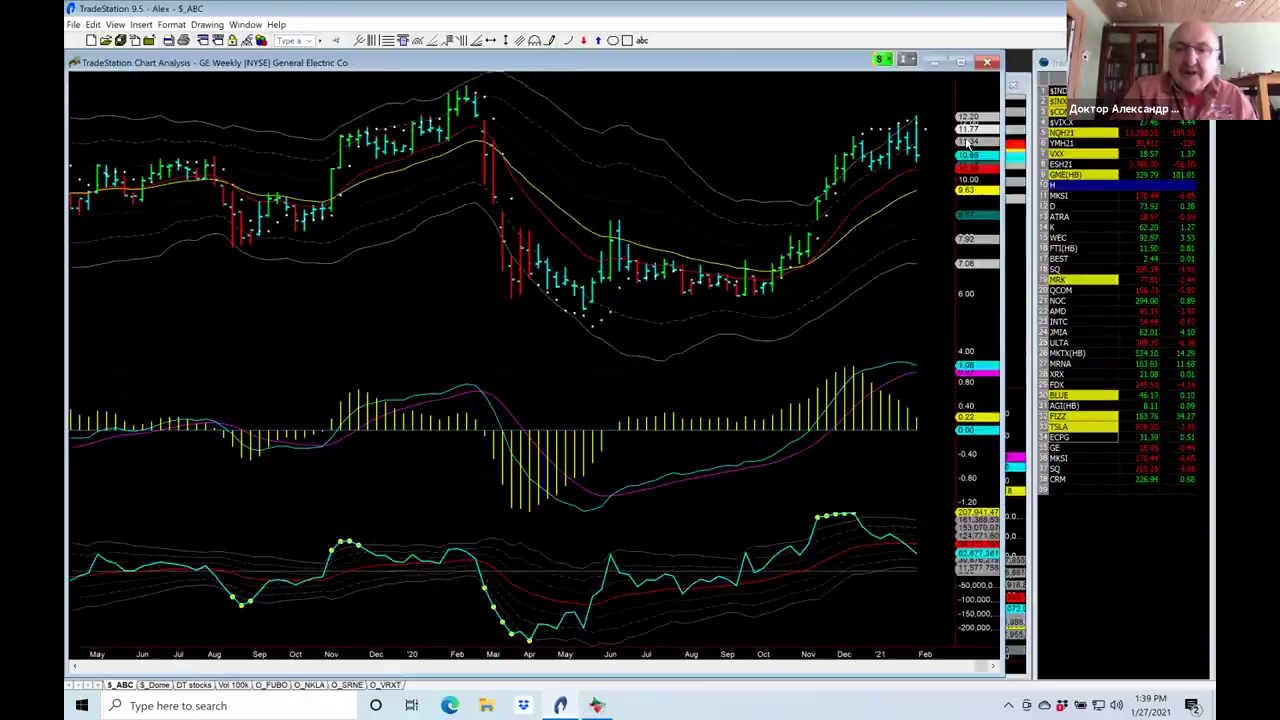
click(1014, 228)
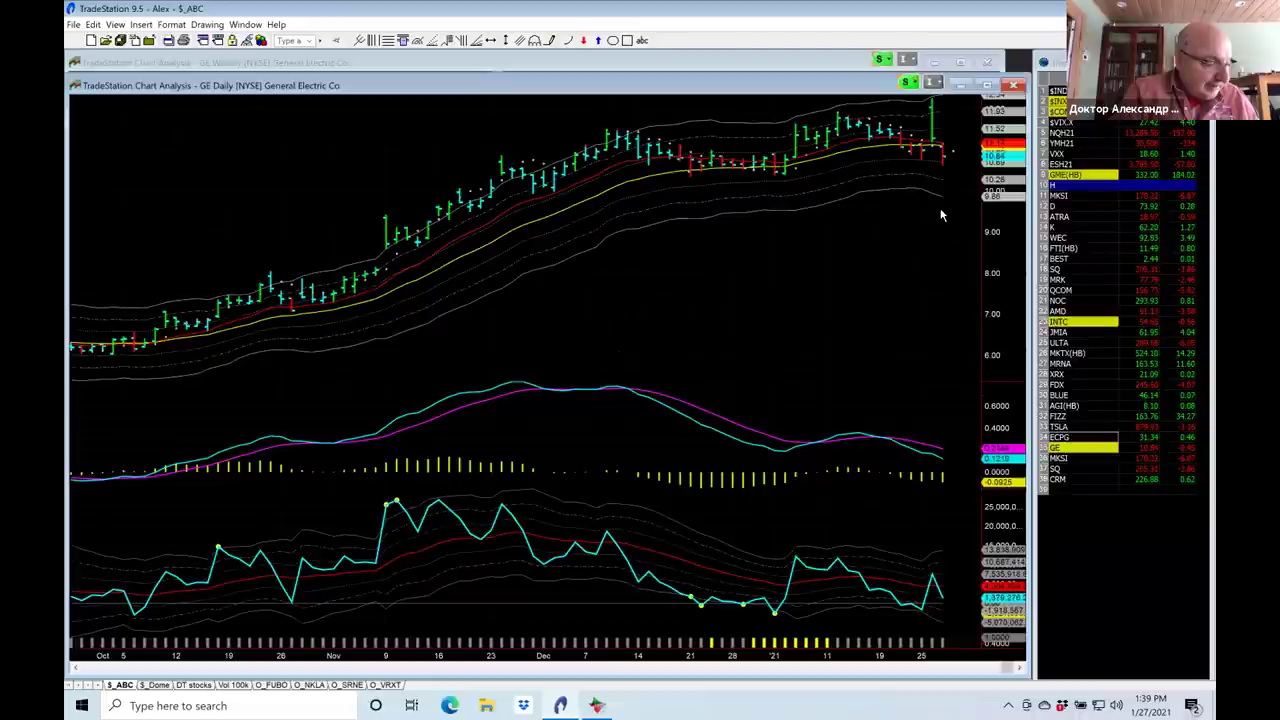
Load the symbol MKSI into the daily chart in place of GE.
text(mk)
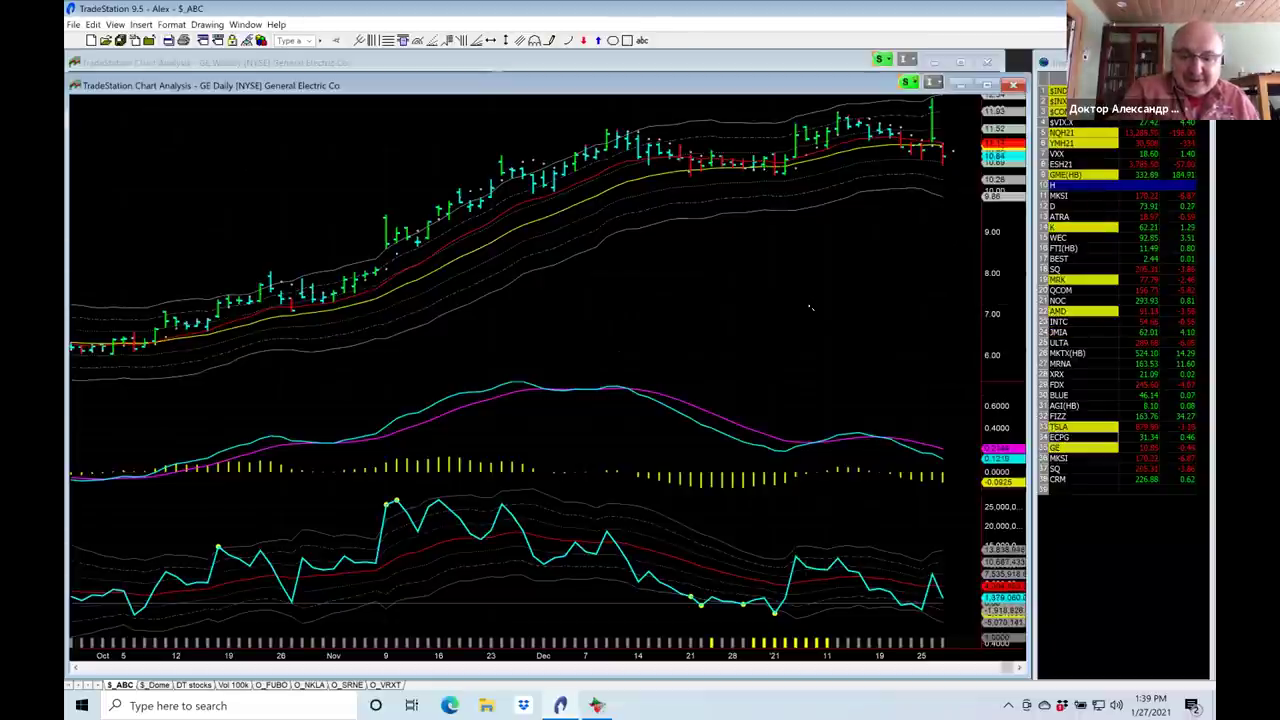
text(si)
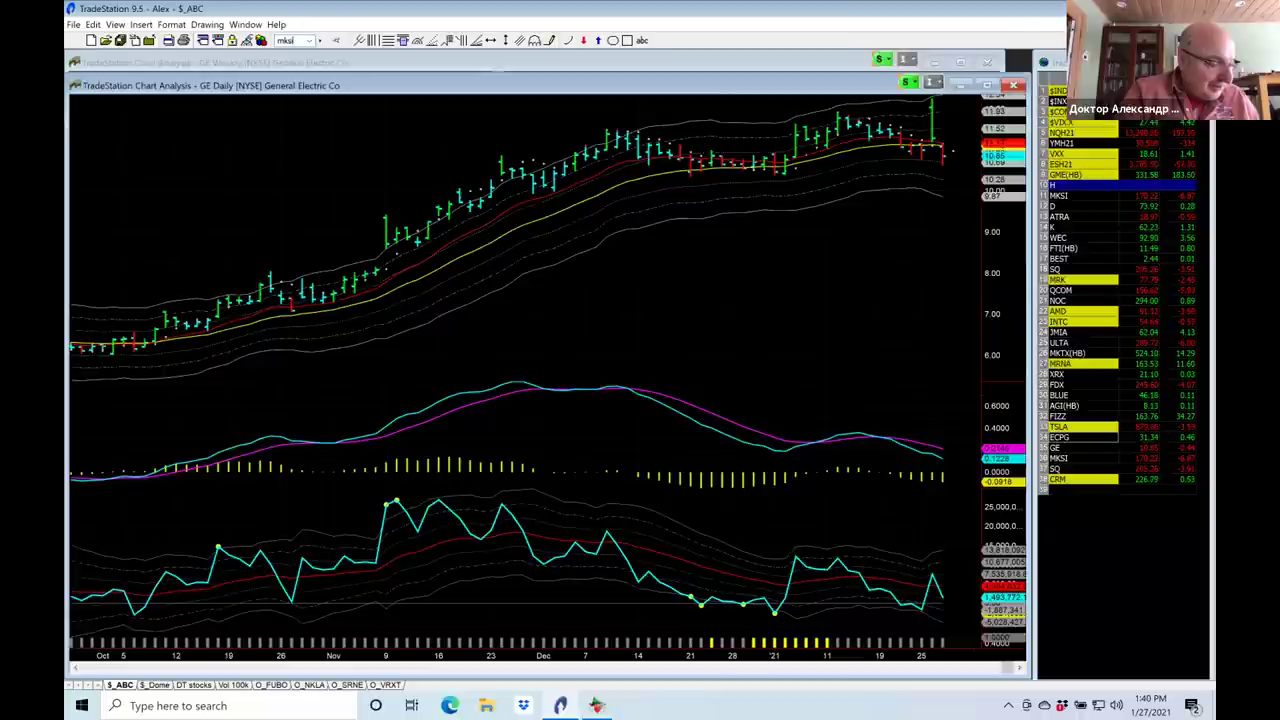
key(Return)
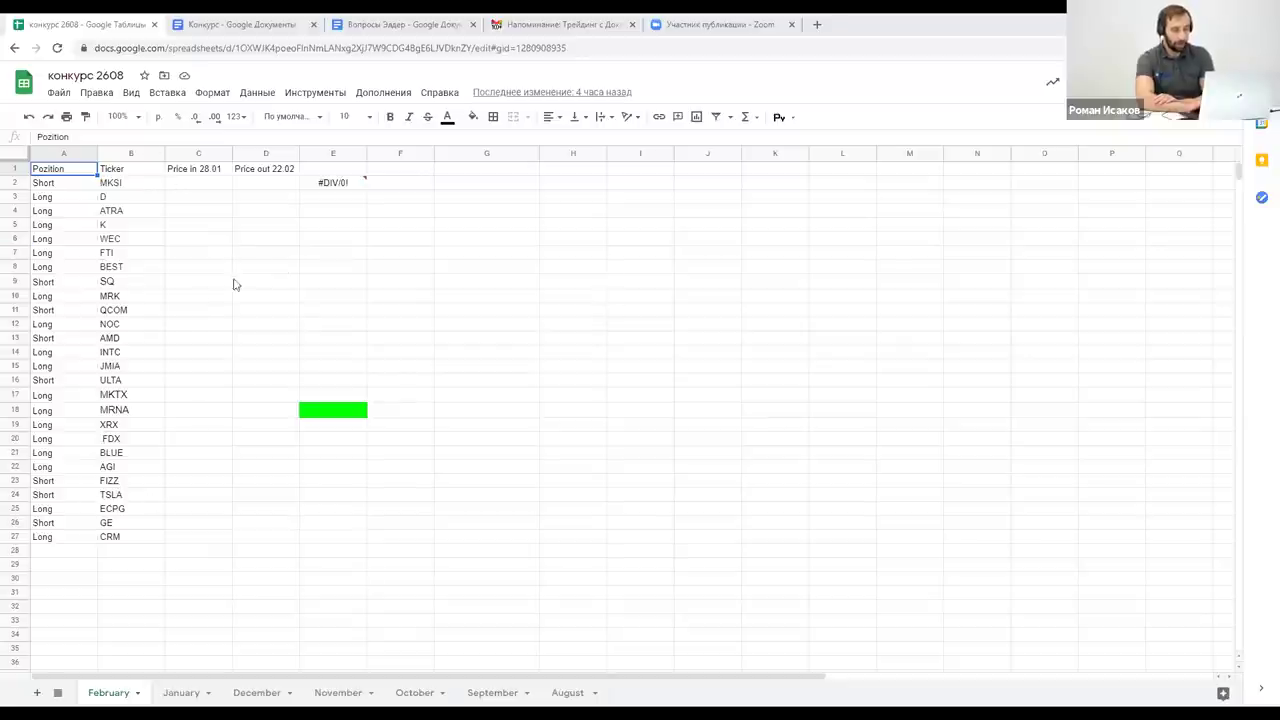
In the Google Sheets contest spreadsheet, select MKSI's entry-price cell and its exit-price cell on the February sheet.
click(194, 183)
click(257, 186)
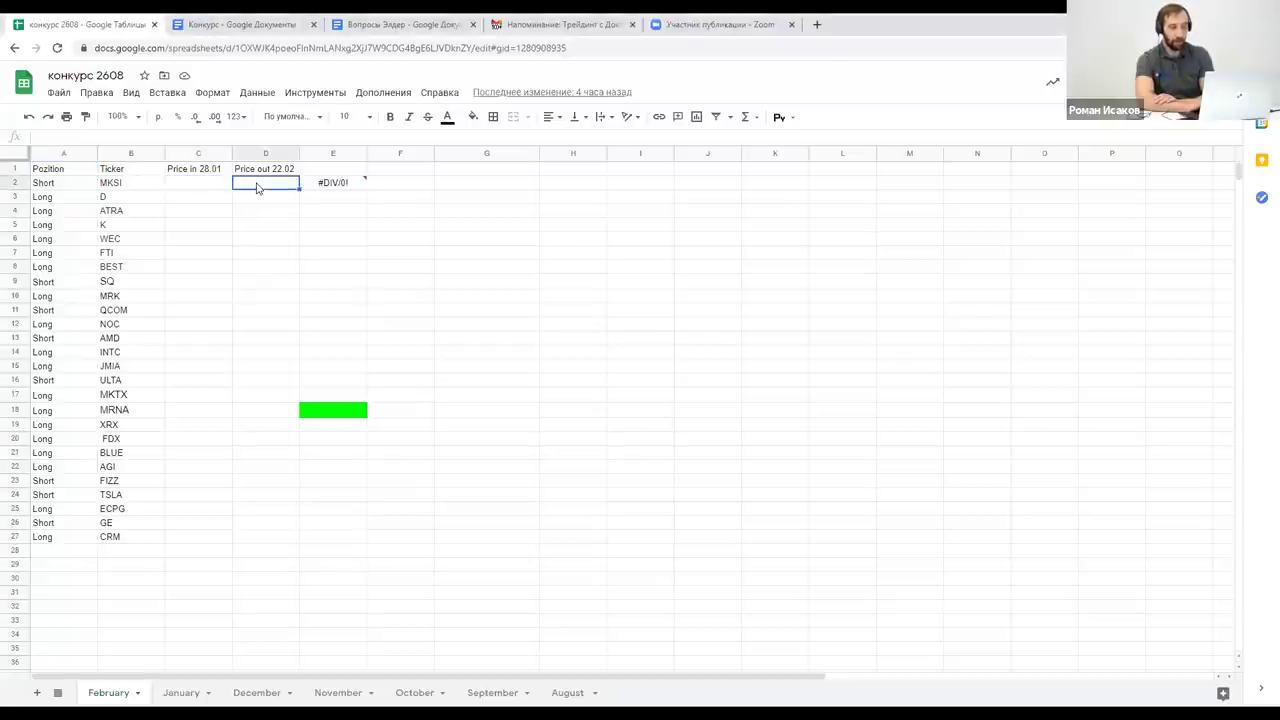